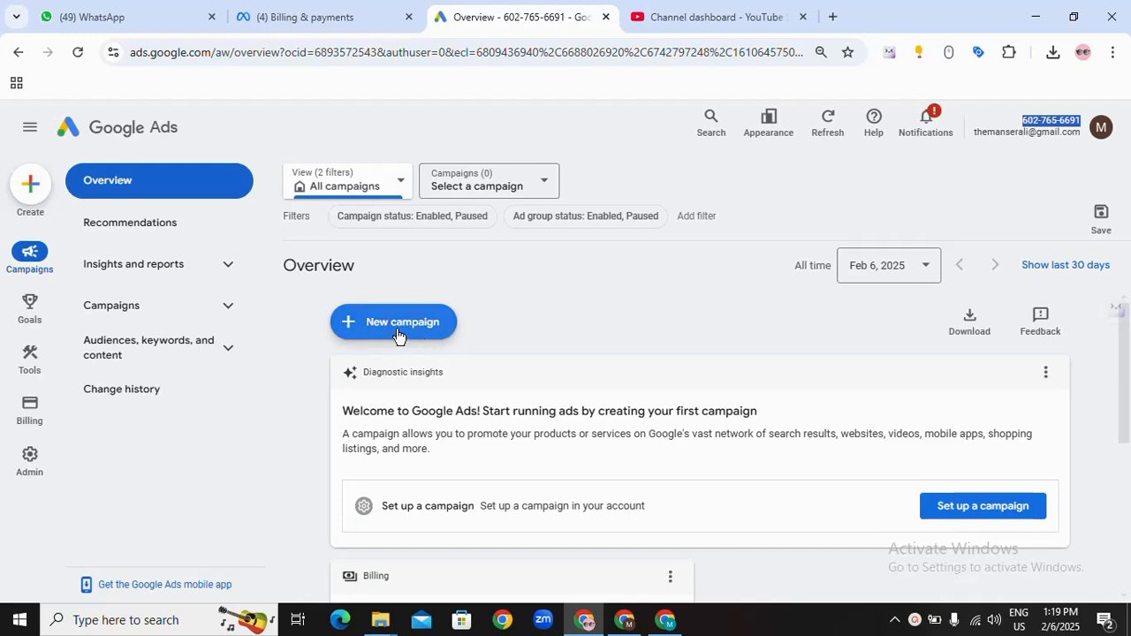
Step: Start a new campaign and choose Website traffic as its objective
click(417, 334)
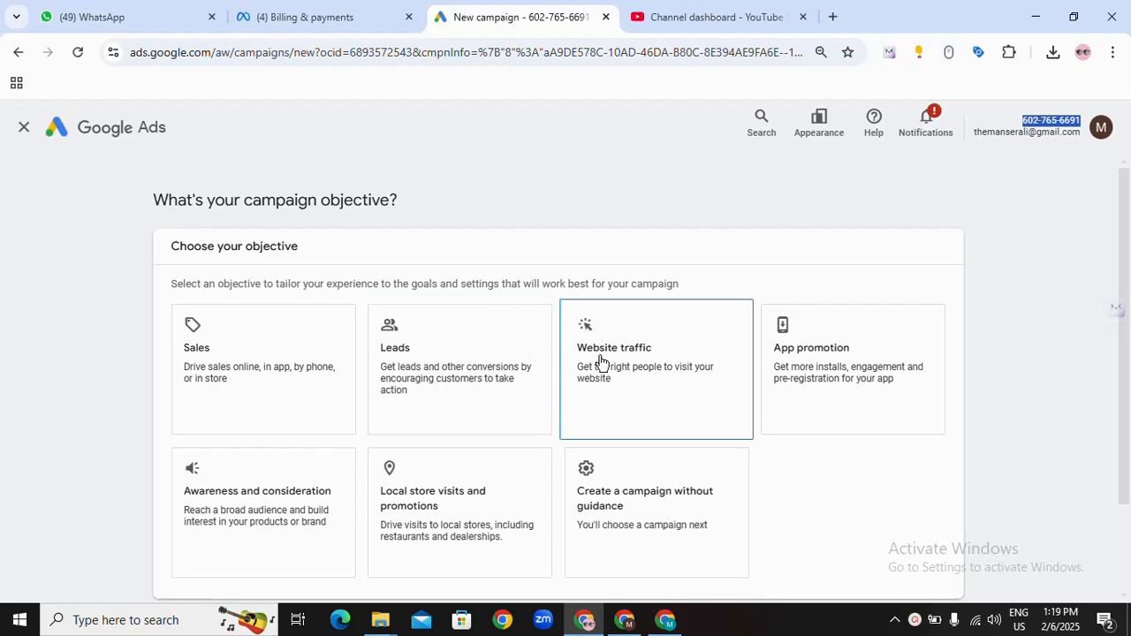
scroll(590, 363, down, 1)
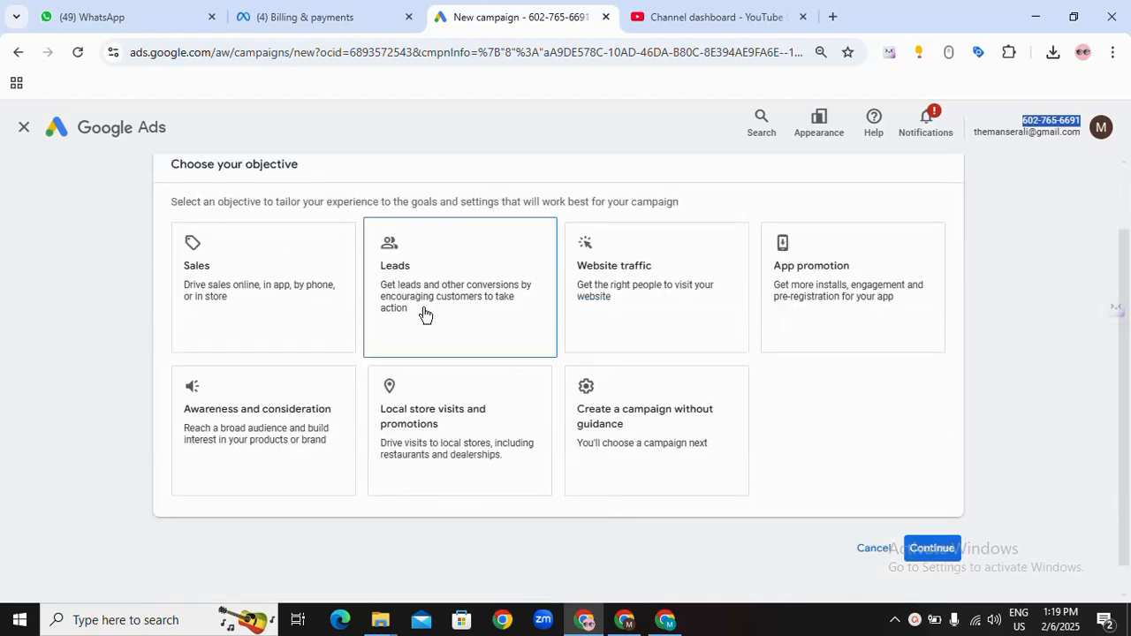
scroll(423, 326, up, 1)
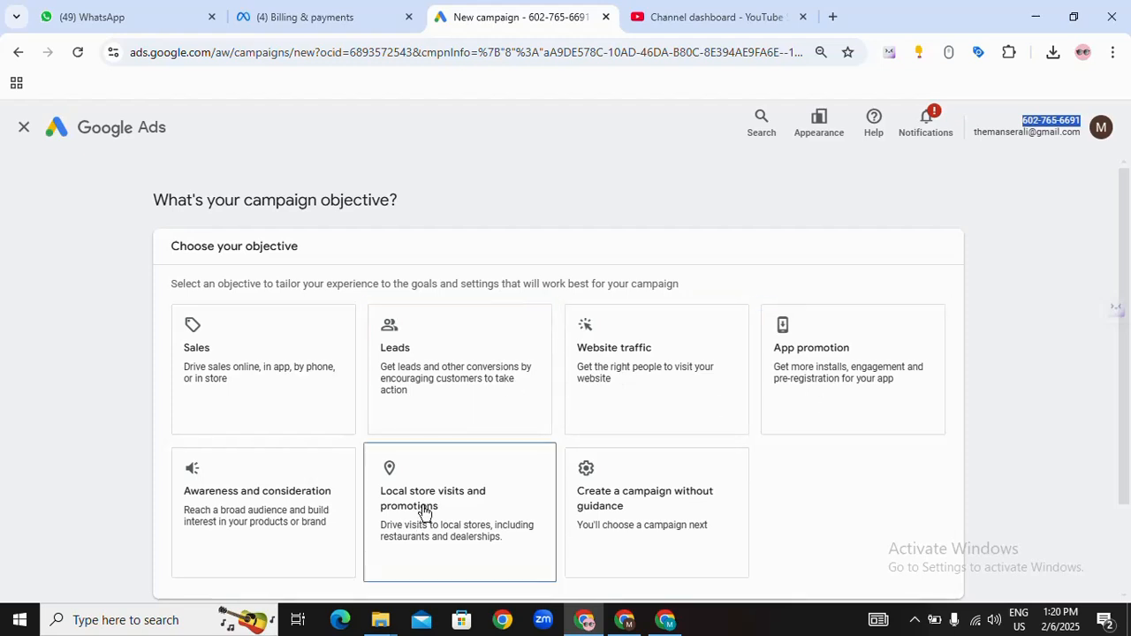
scroll(565, 447, down, 2)
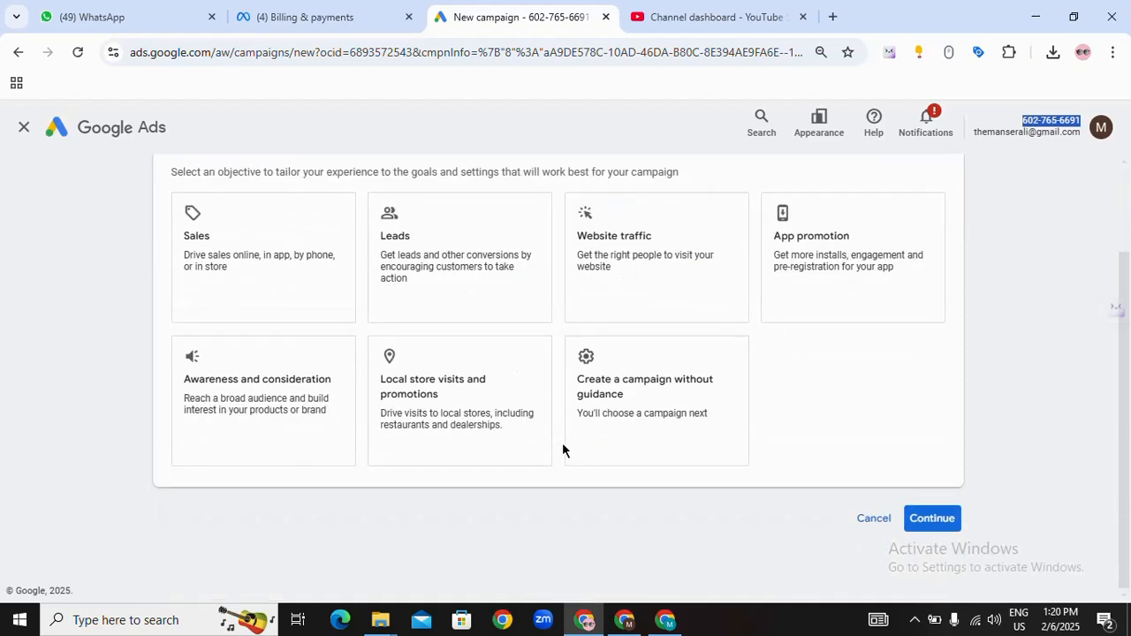
scroll(563, 446, up, 1)
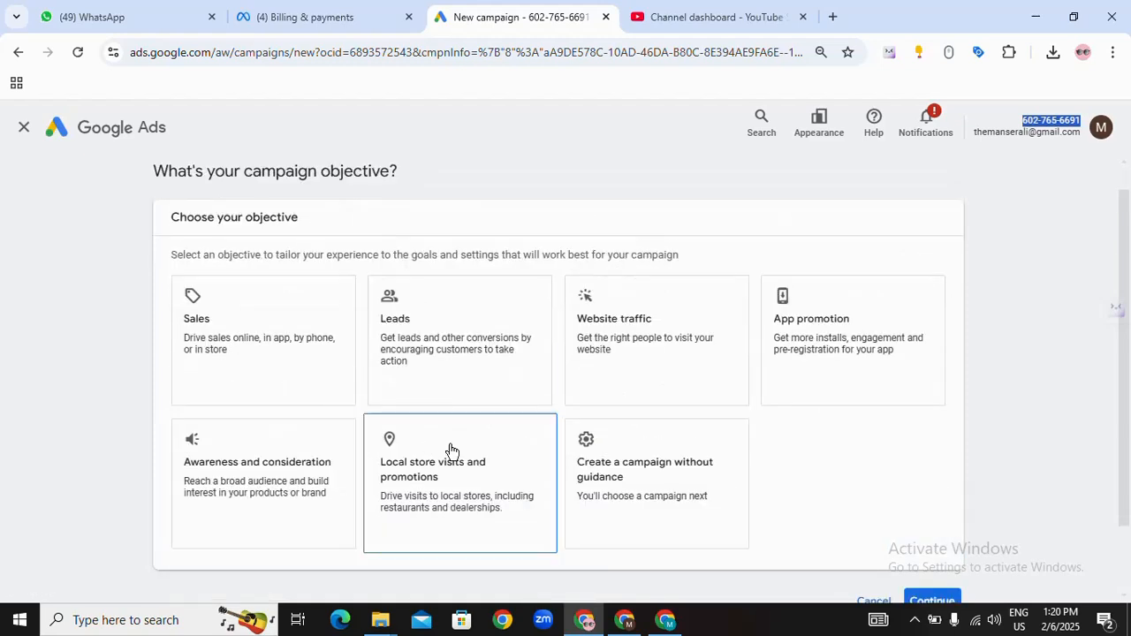
click(624, 325)
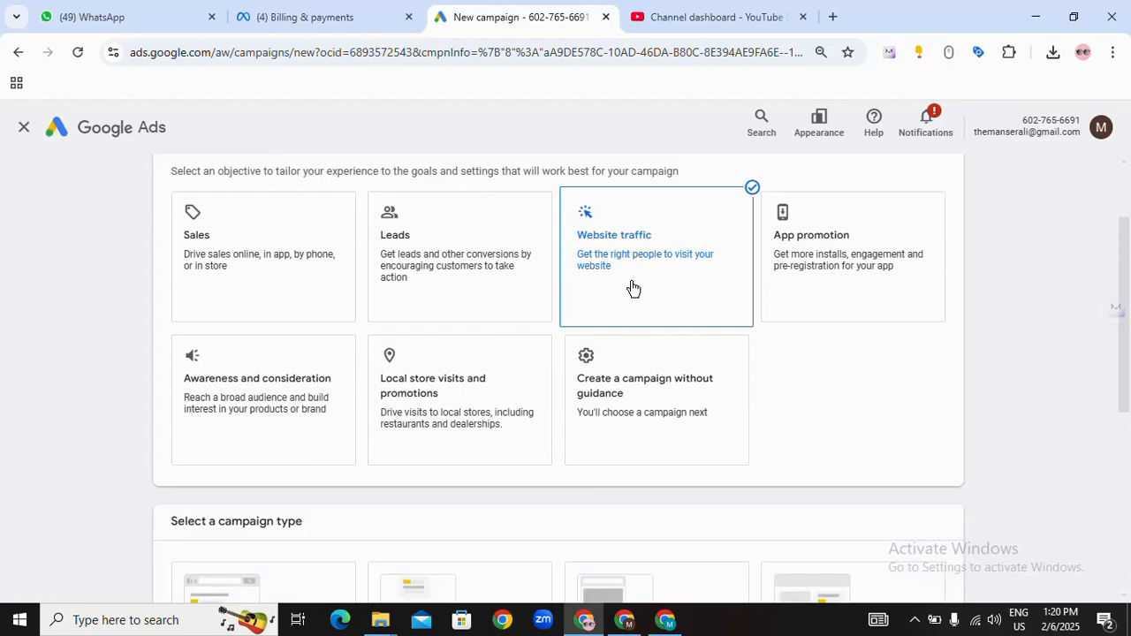
scroll(382, 334, down, 2)
scroll(876, 280, up, 3)
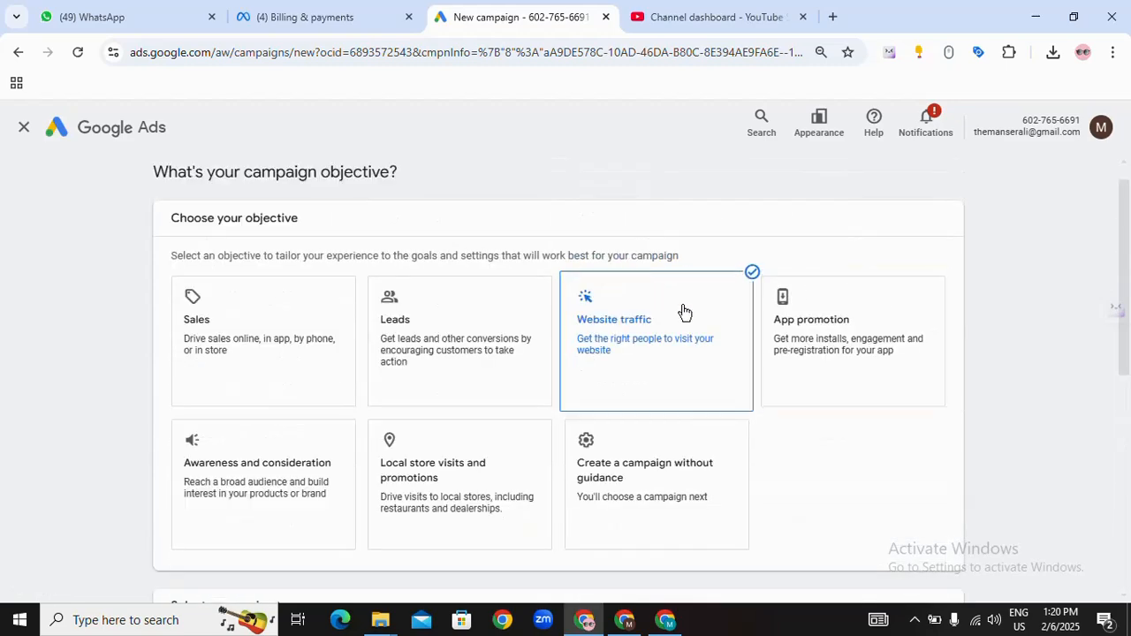
Step: Try to select Search as the campaign type
scroll(654, 415, down, 3)
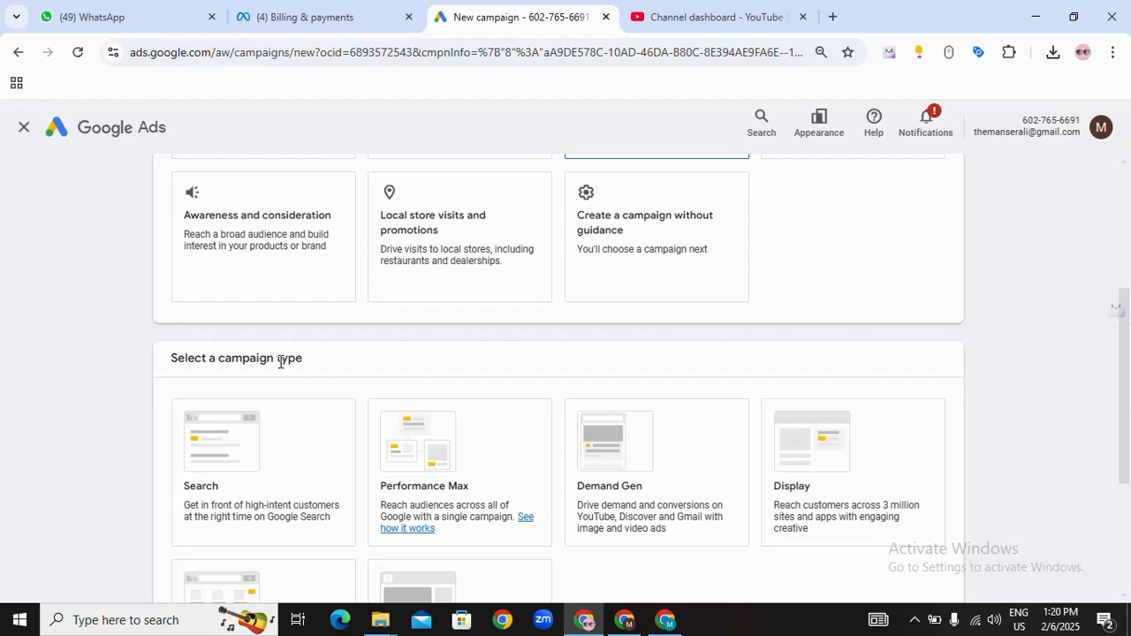
scroll(363, 370, down, 1)
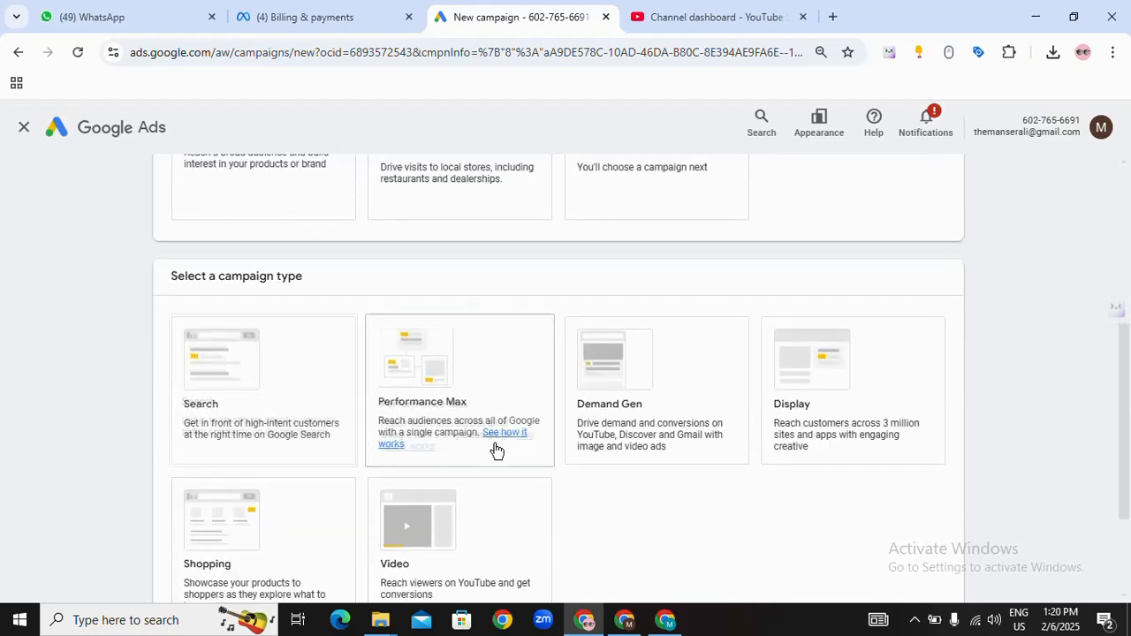
click(200, 432)
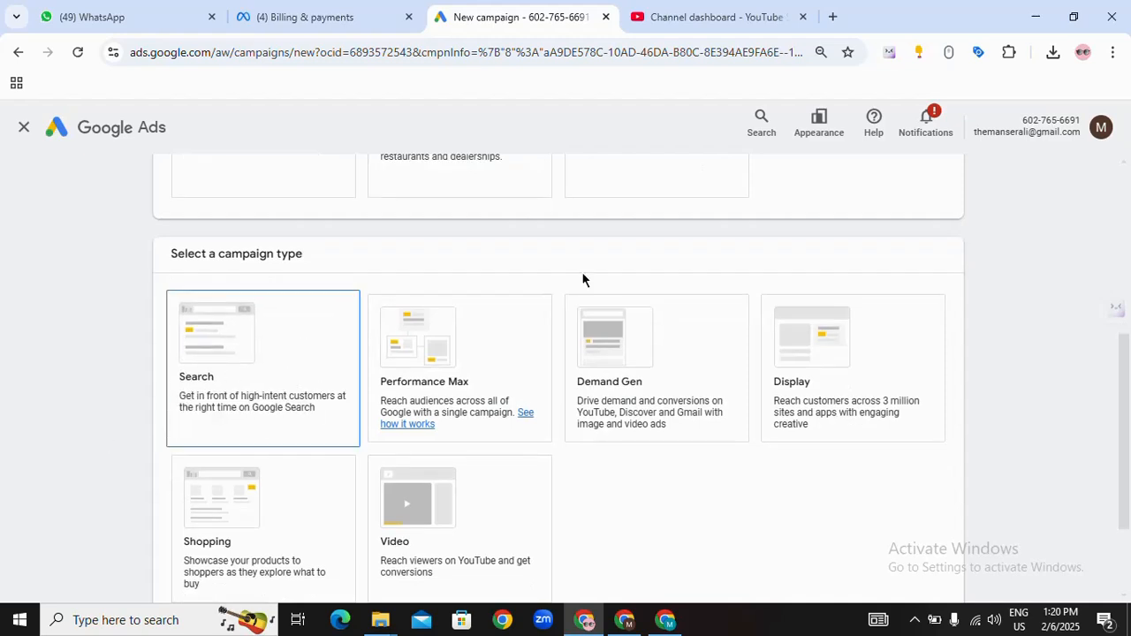
scroll(583, 274, up, 1)
Step: Search Google in a new browser tab for "best digital marketing agency in noida" and look through the results for ads
click(832, 16)
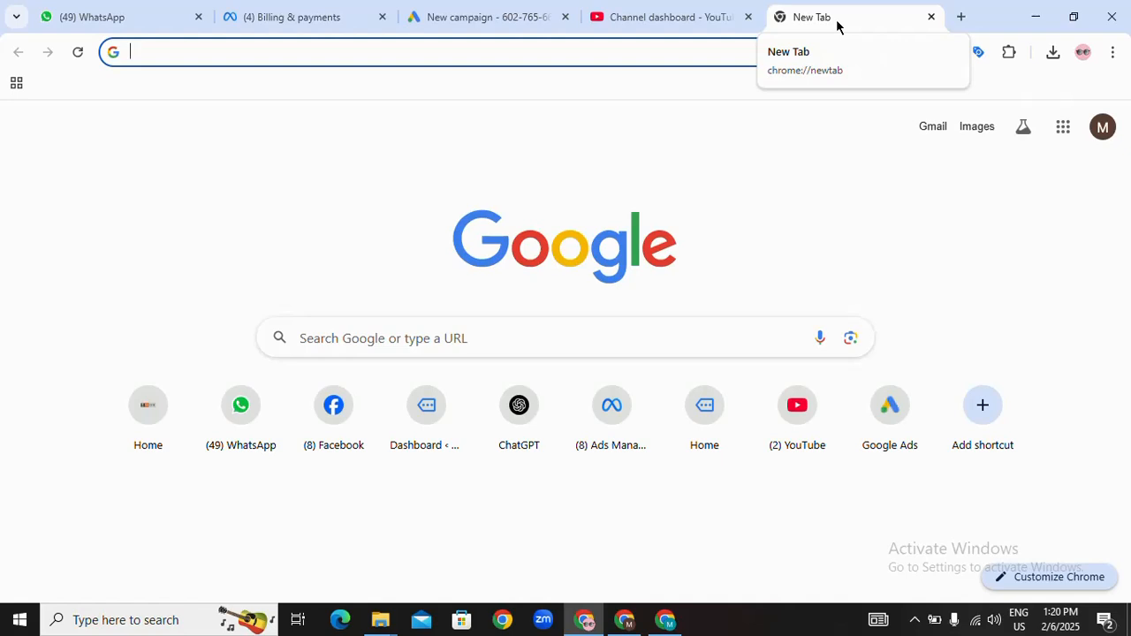
text(best digital)
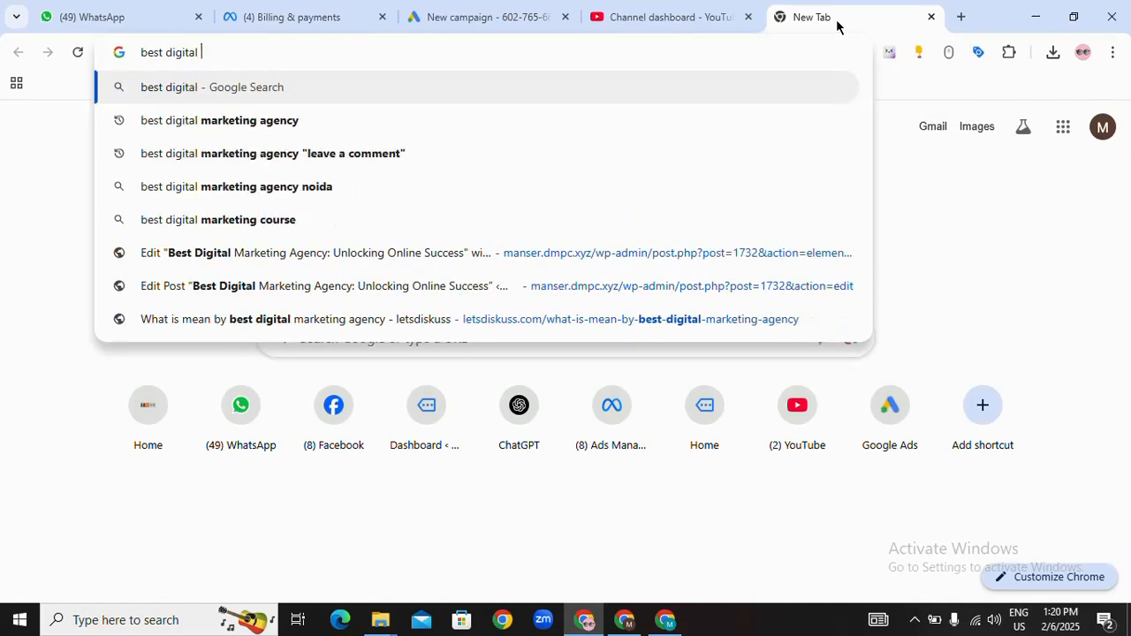
text( marketing )
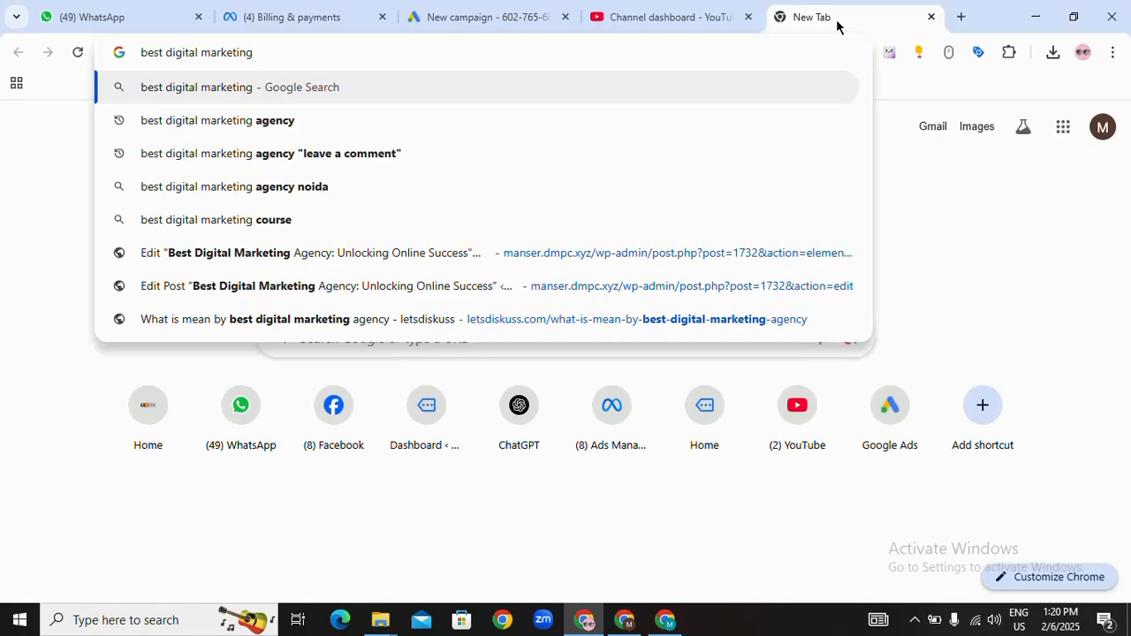
text(agency in noida)
key(Return)
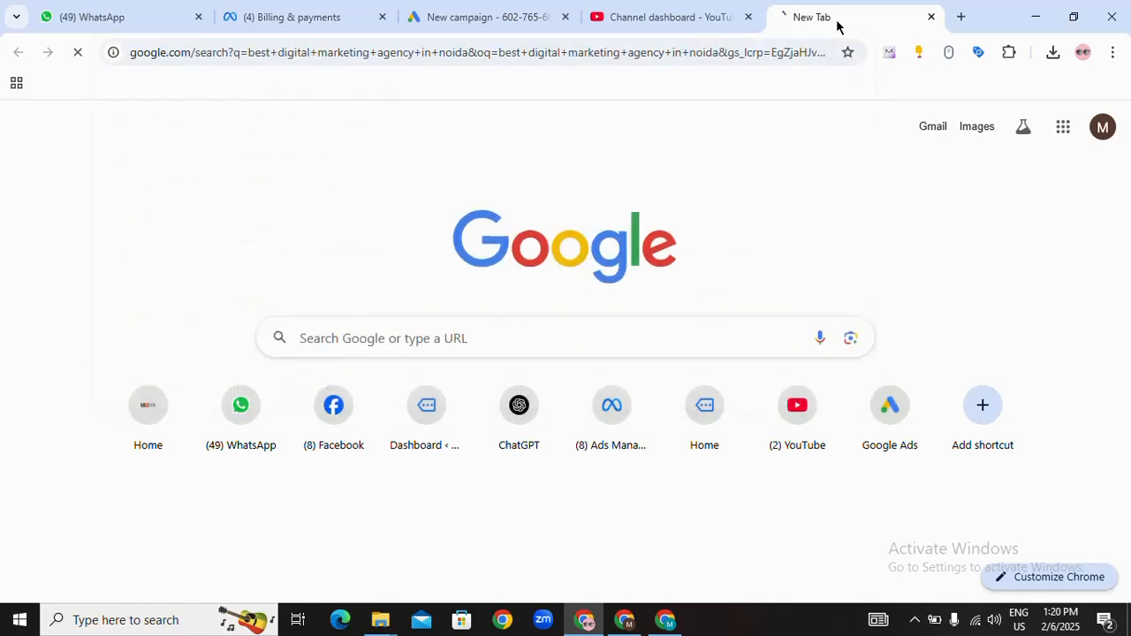
scroll(425, 361, down, 2)
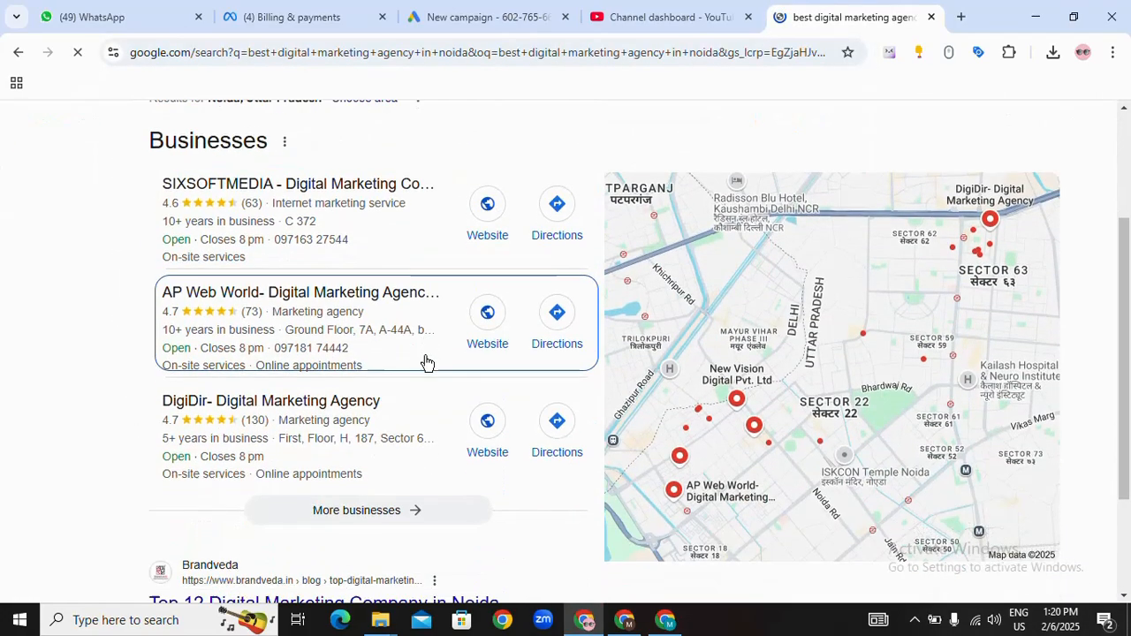
scroll(425, 361, down, 7)
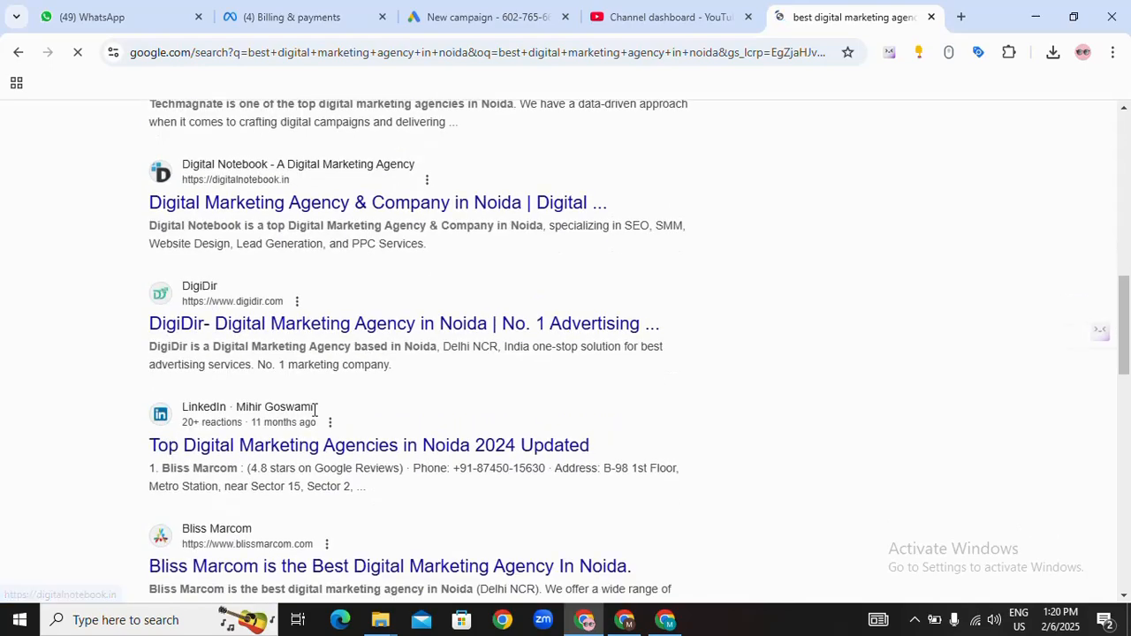
scroll(314, 409, down, 4)
scroll(447, 350, up, 8)
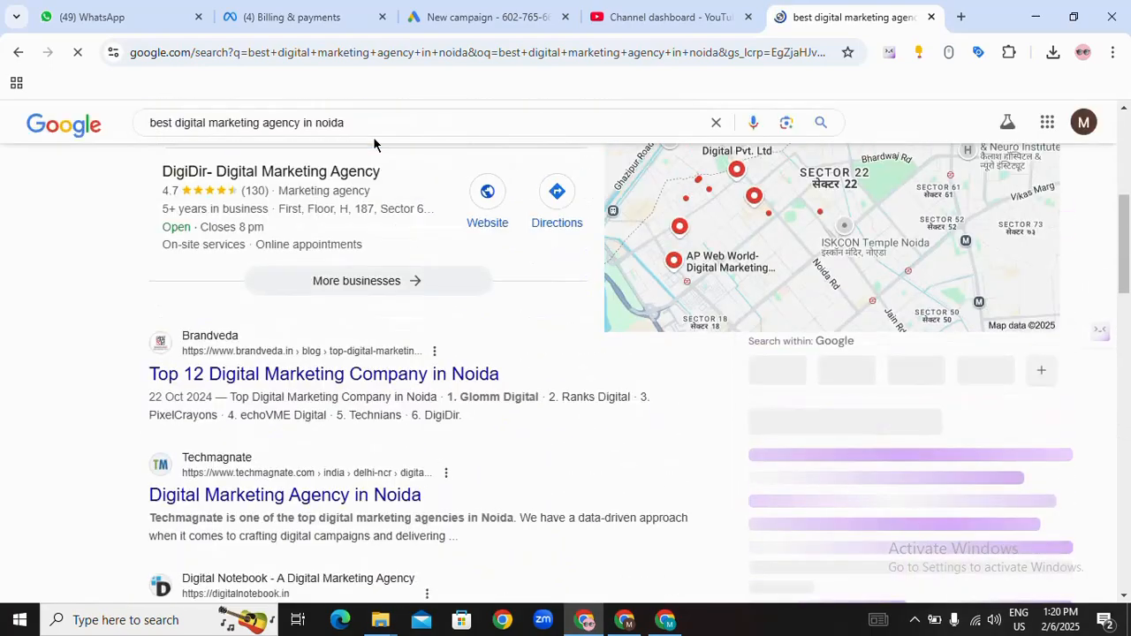
Step: Replace the Google query with "facebook ads manager" and run the search
double_click(372, 121)
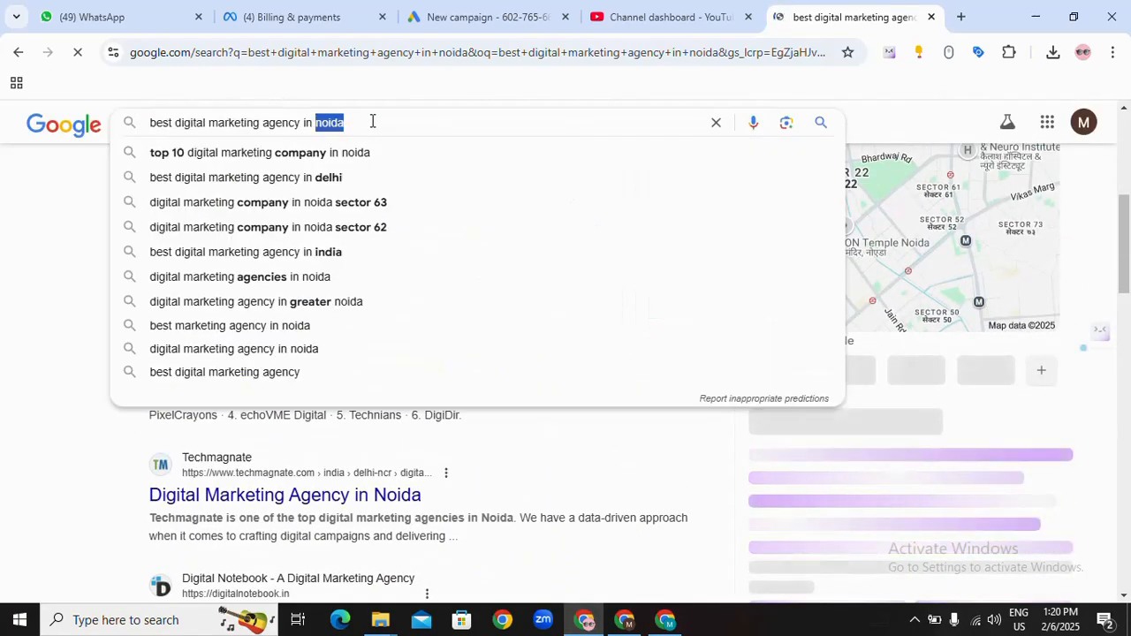
key(ctrl+a)
text(best)
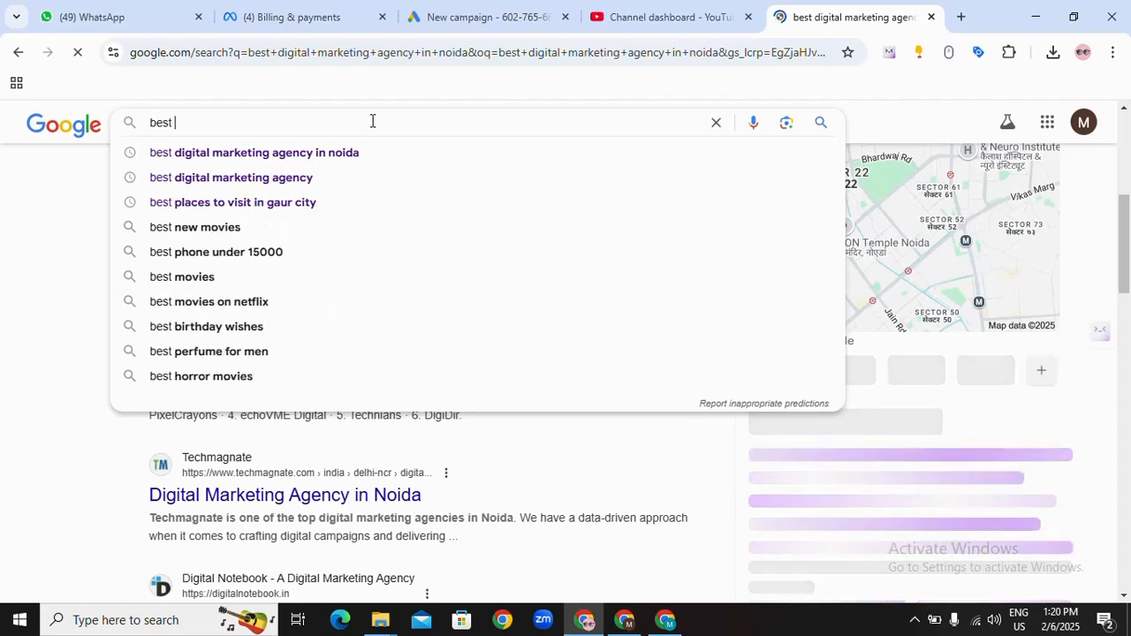
key(BackSpace)
key(BackSpace)
key(BackSpace)
key(BackSpace)
key(BackSpace)
text(fad)
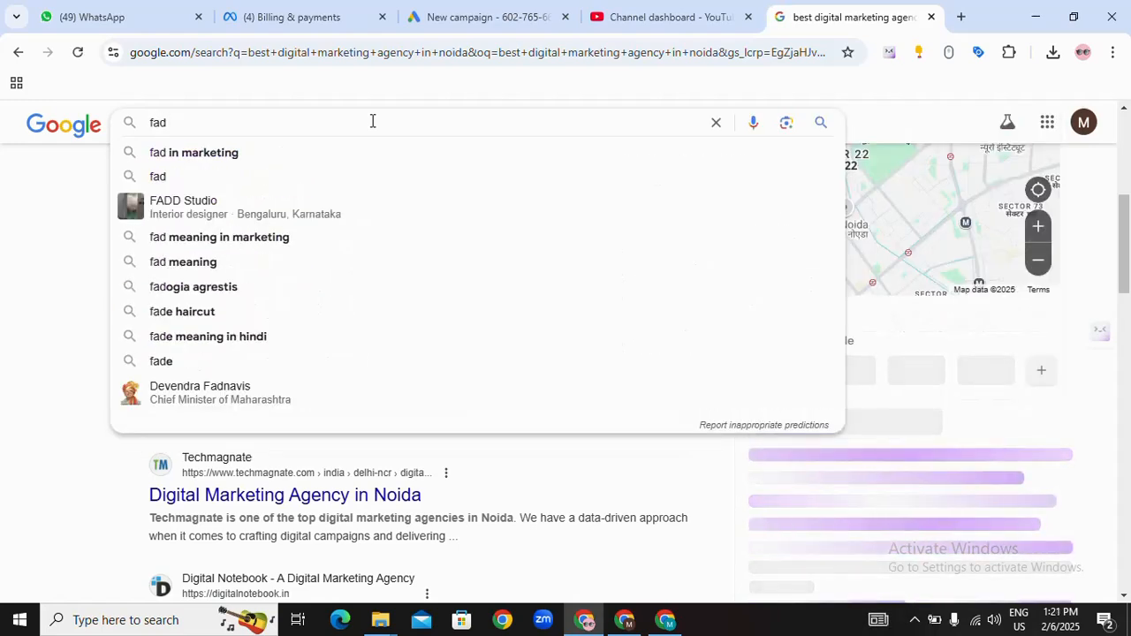
key(BackSpace)
text(cebook)
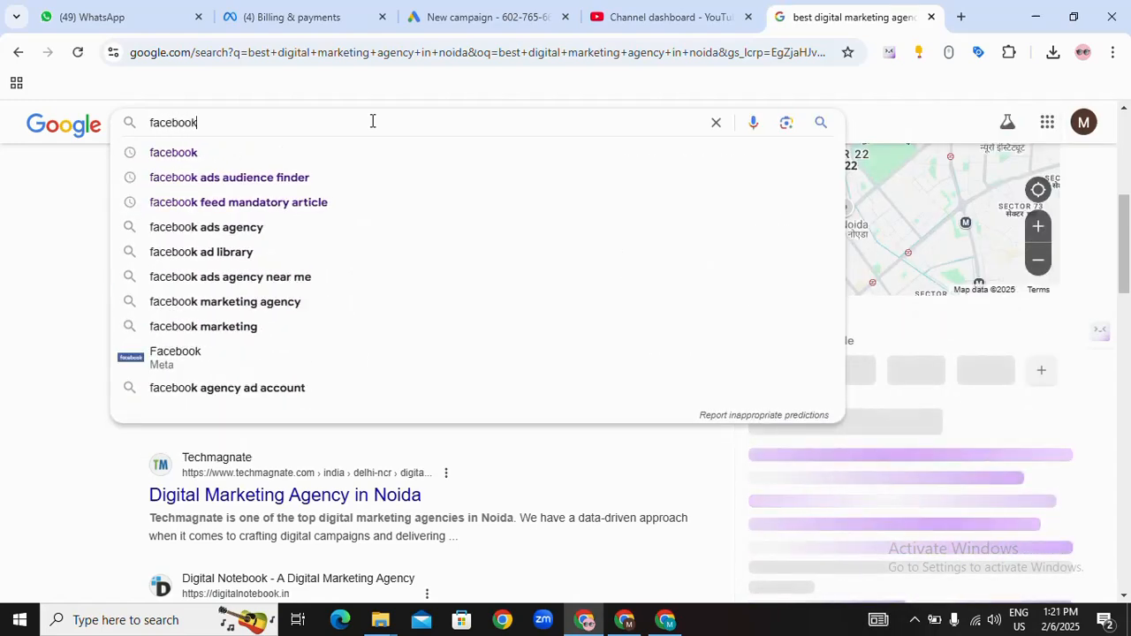
text( ads manager)
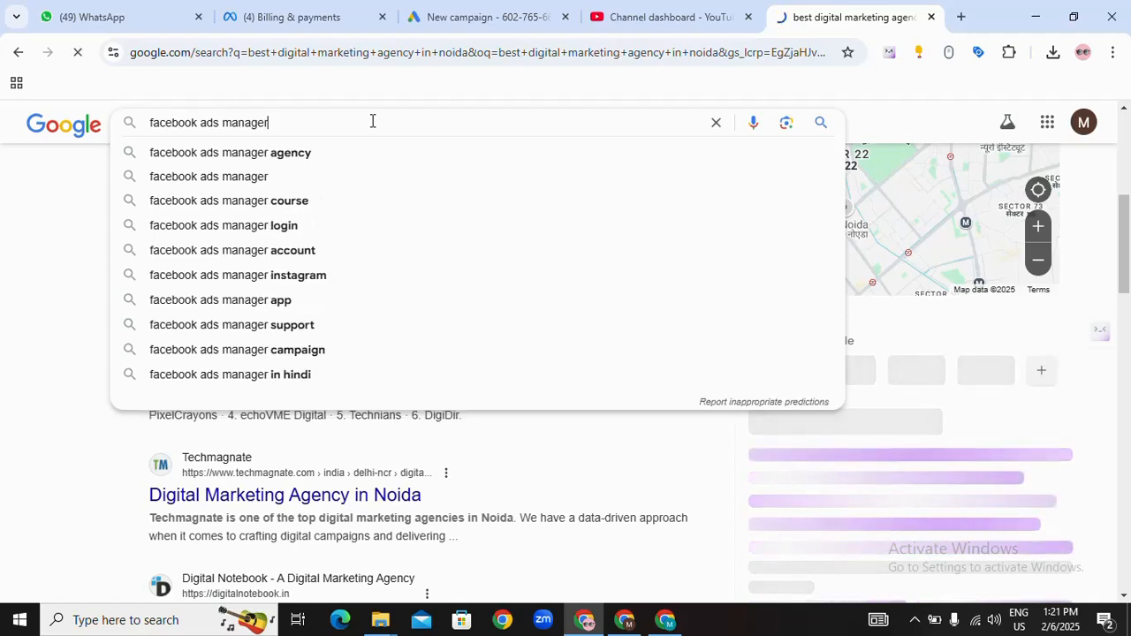
key(Return)
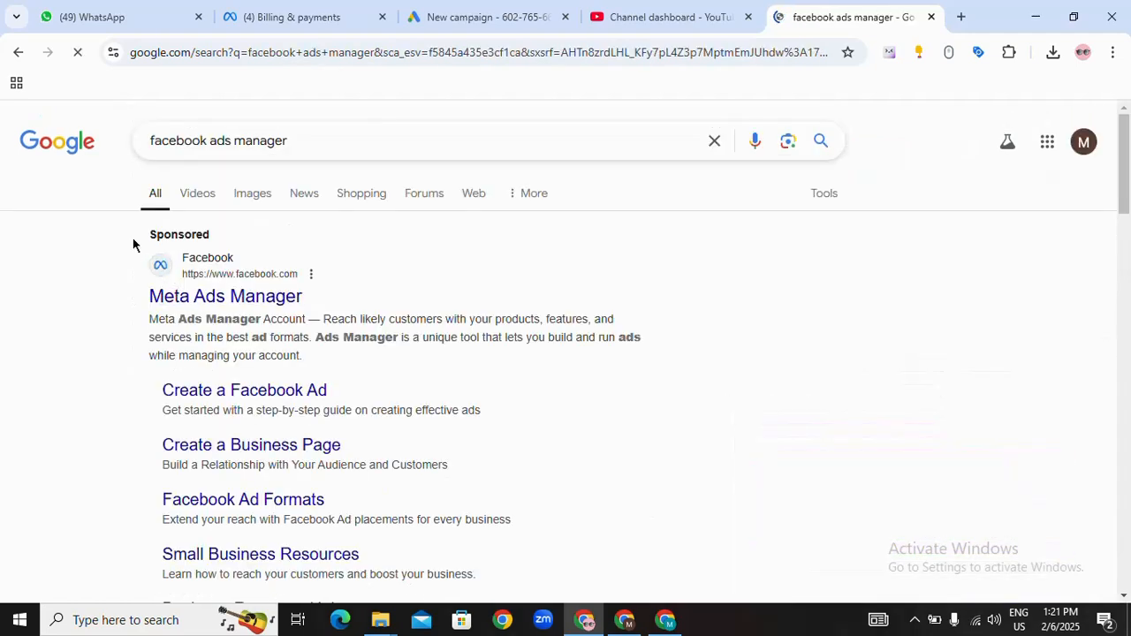
Step: Examine the Sponsored label and the Meta Ads Manager ad in the search results
drag(132, 244, 212, 235)
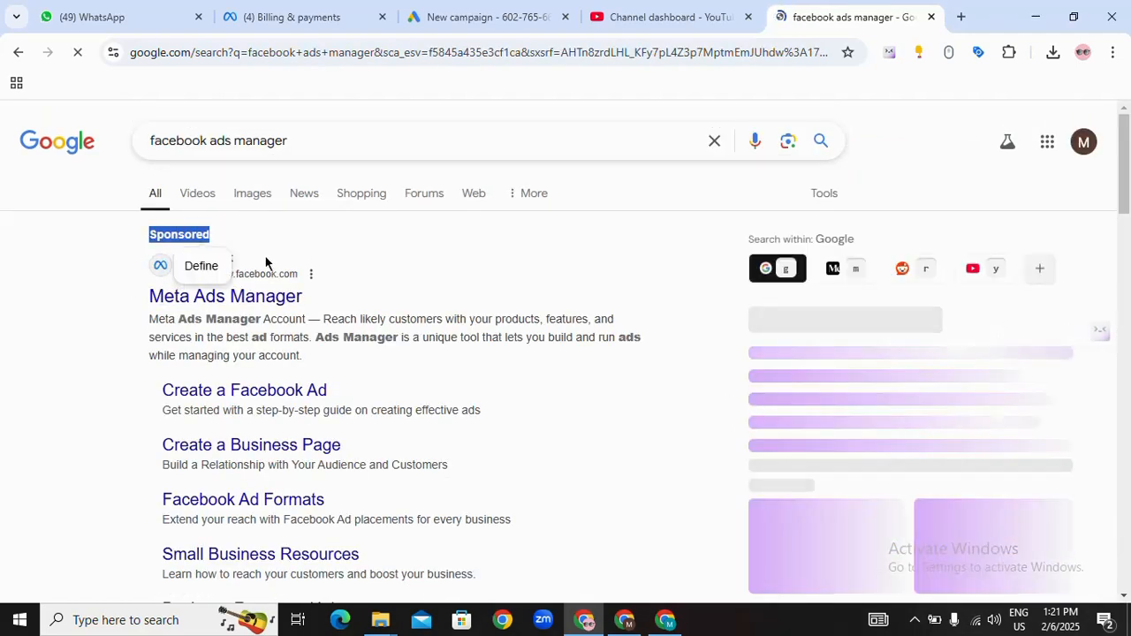
click(104, 262)
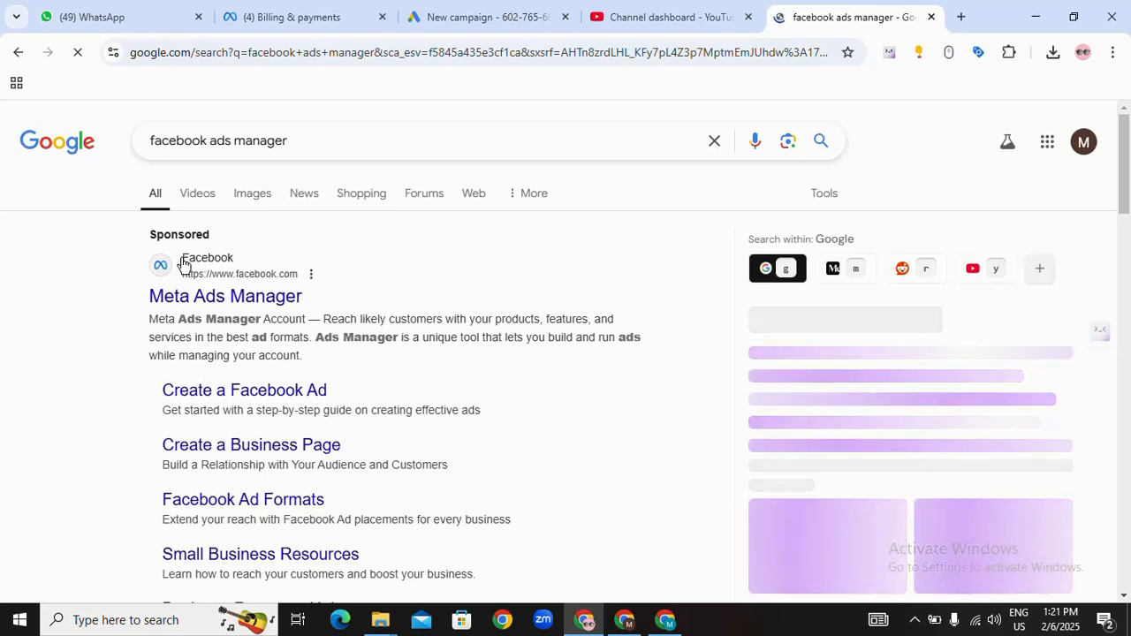
scroll(220, 273, down, 4)
scroll(242, 156, up, 3)
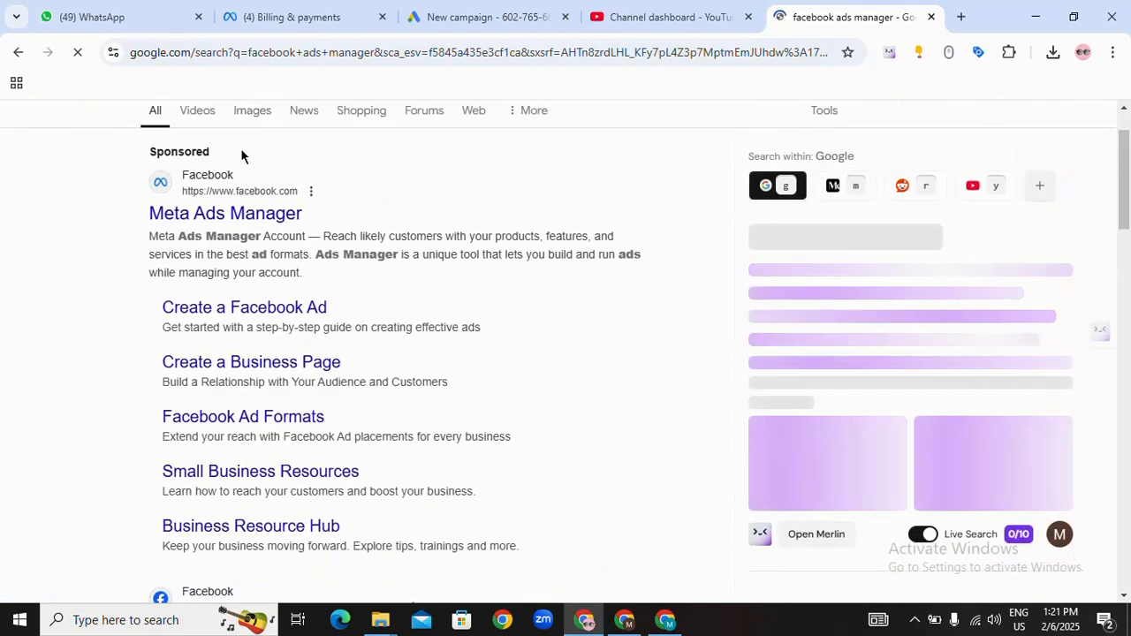
scroll(358, 219, up, 1)
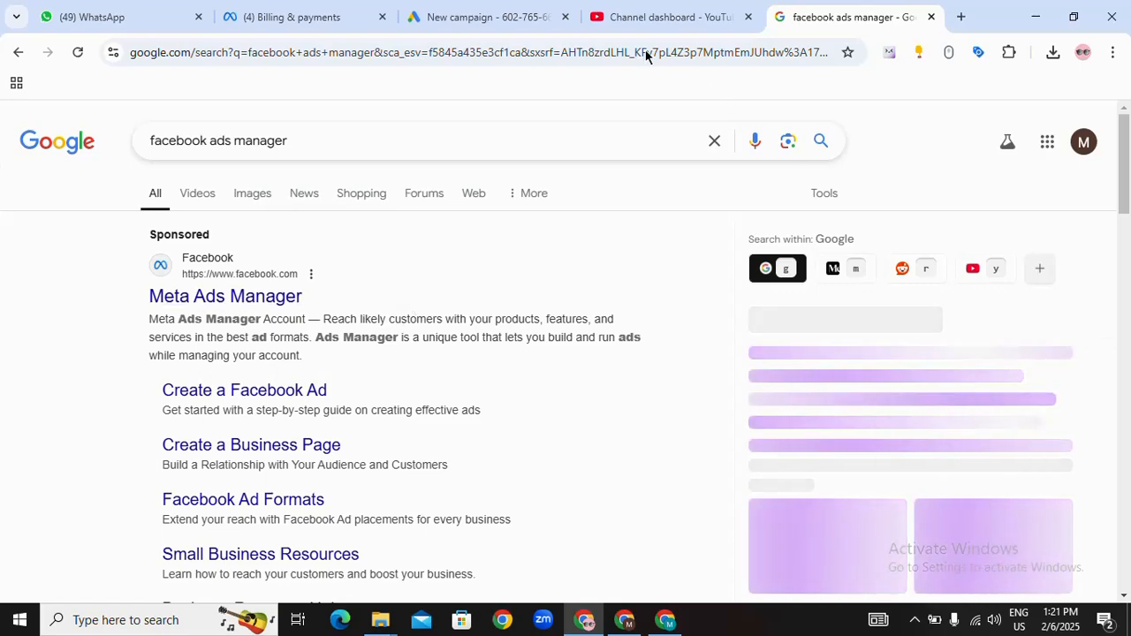
Step: Return to the new Google Ads campaign and select Search as the campaign type
click(506, 19)
scroll(365, 442, up, 2)
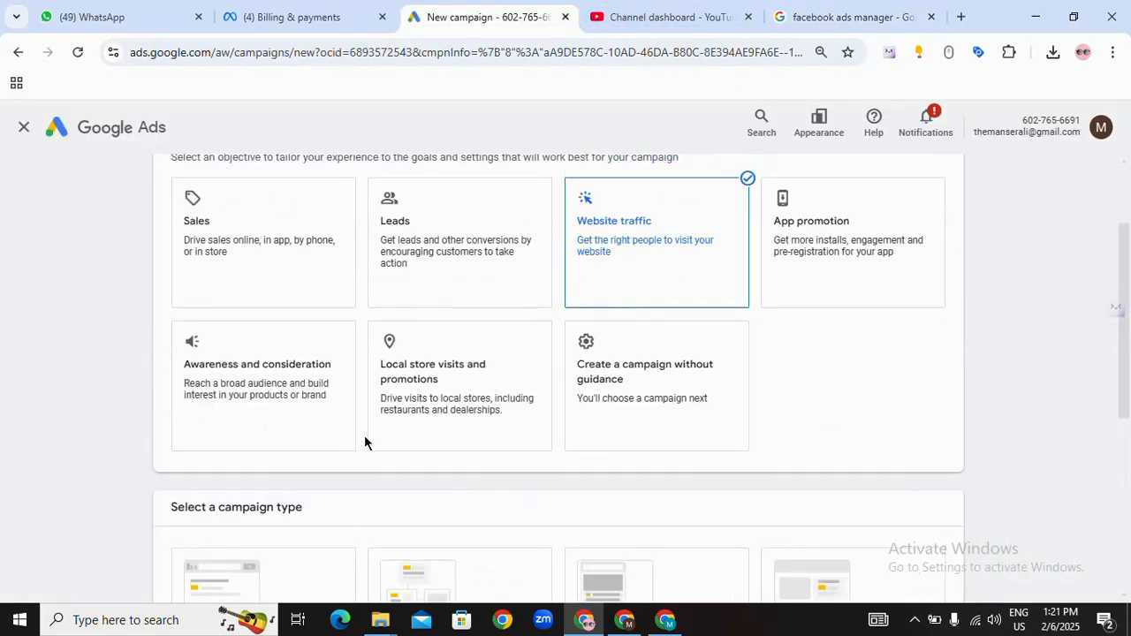
scroll(364, 441, down, 2)
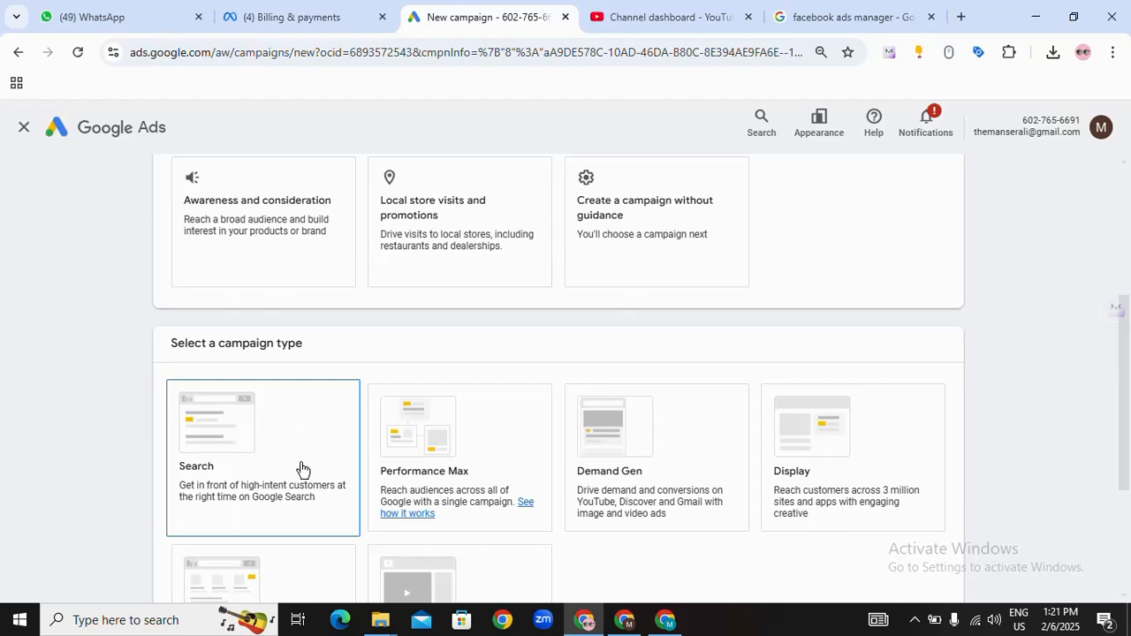
scroll(301, 468, down, 2)
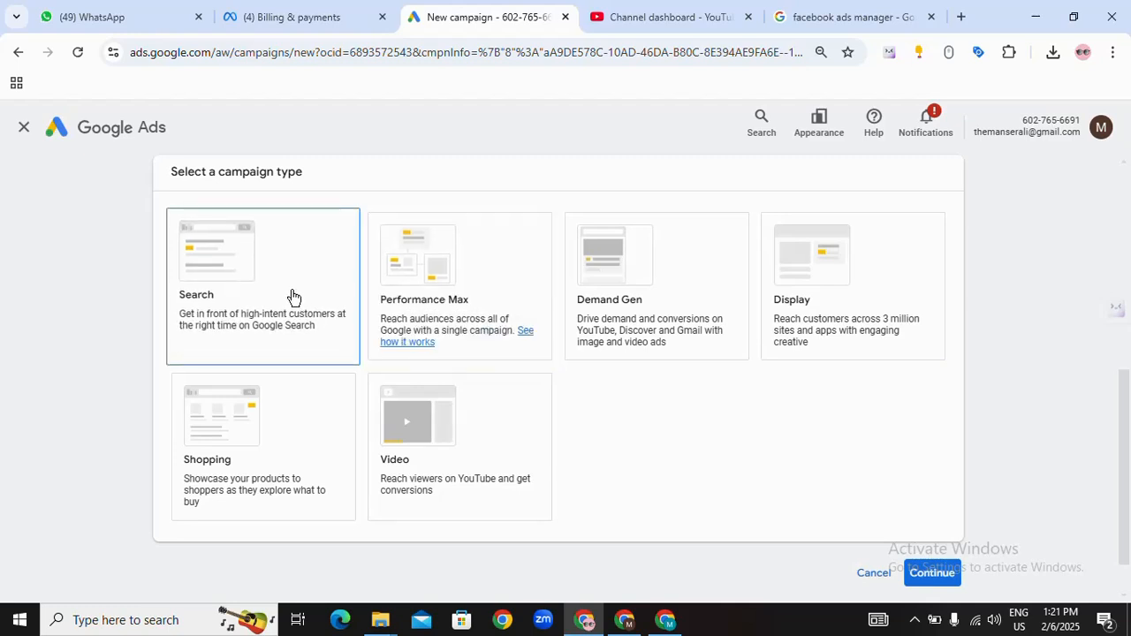
click(210, 296)
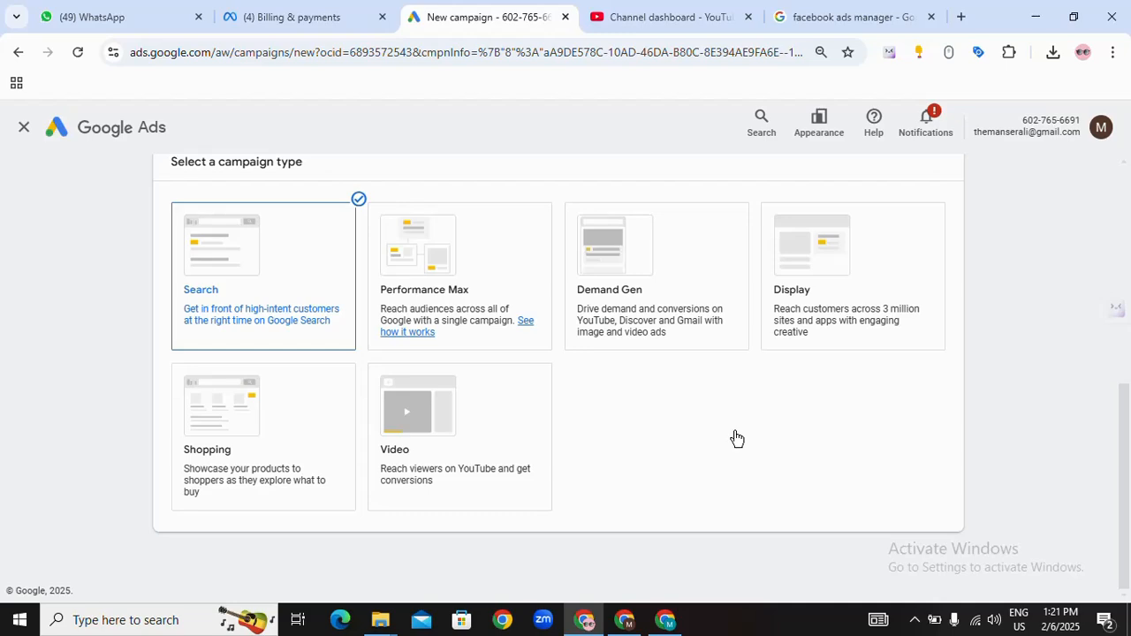
click(272, 444)
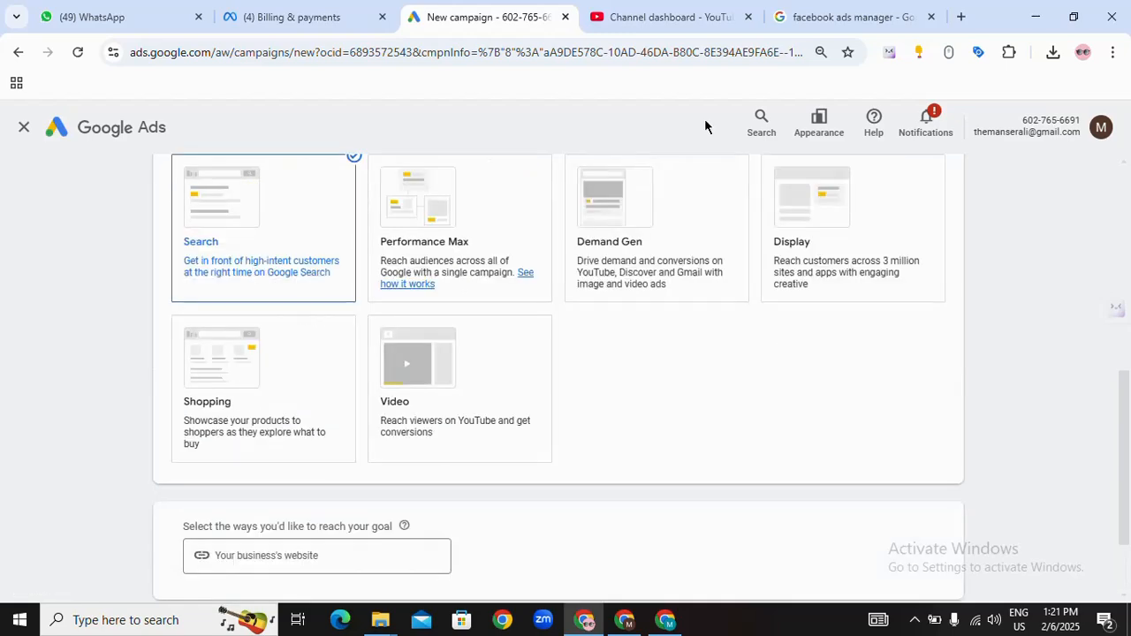
click(874, 19)
triple_click(358, 134)
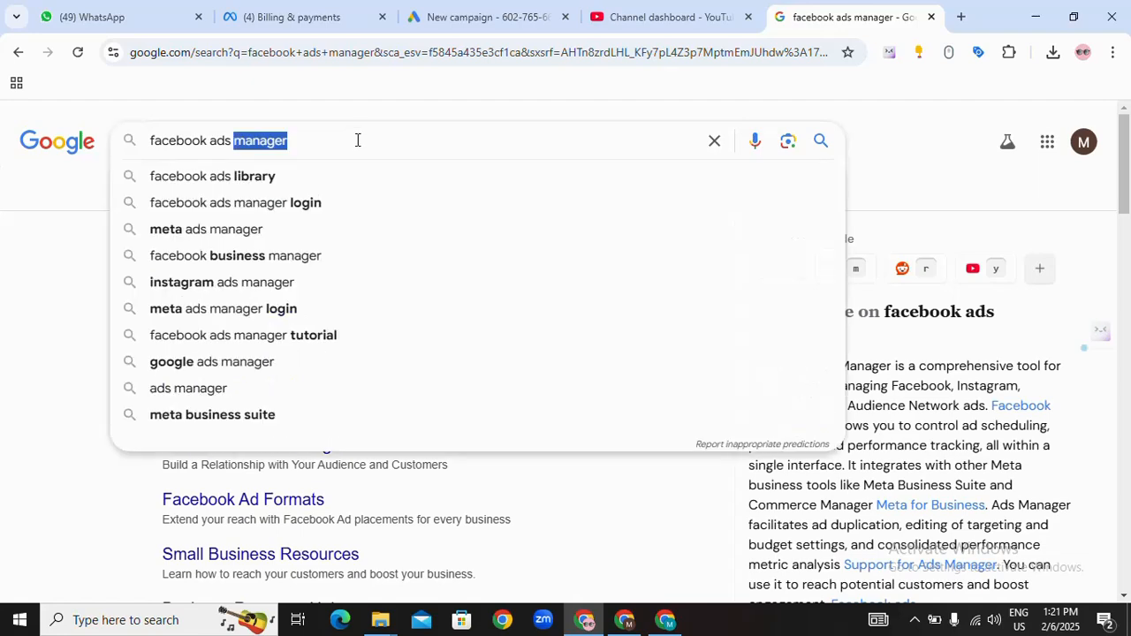
click(402, 52)
text(manser.dmpc.xyz)
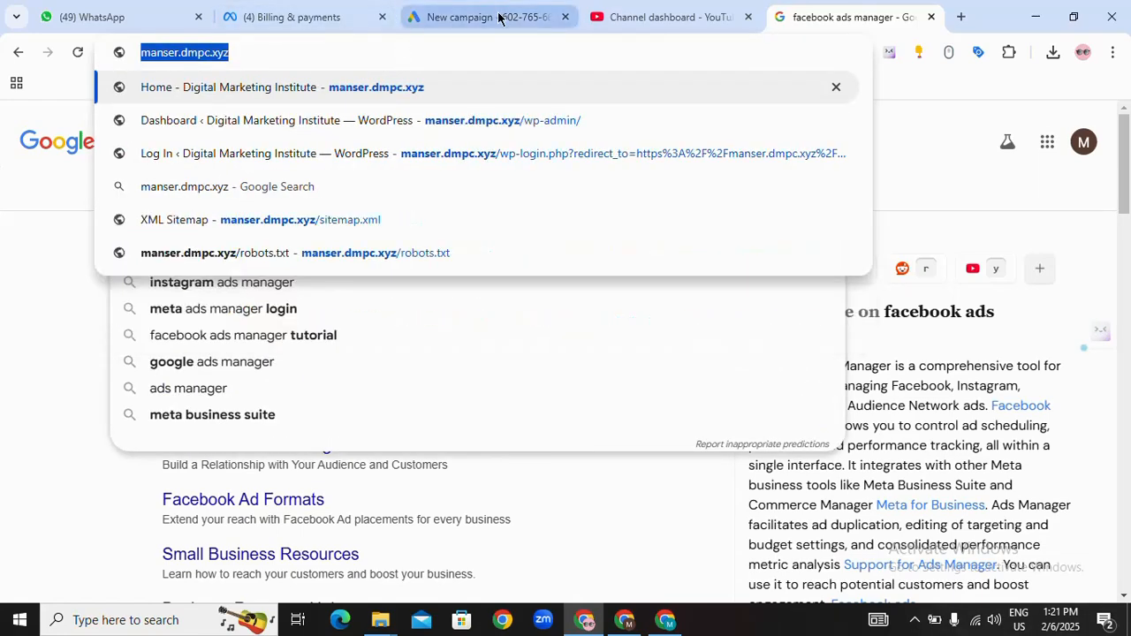
click(459, 17)
scroll(255, 442, down, 2)
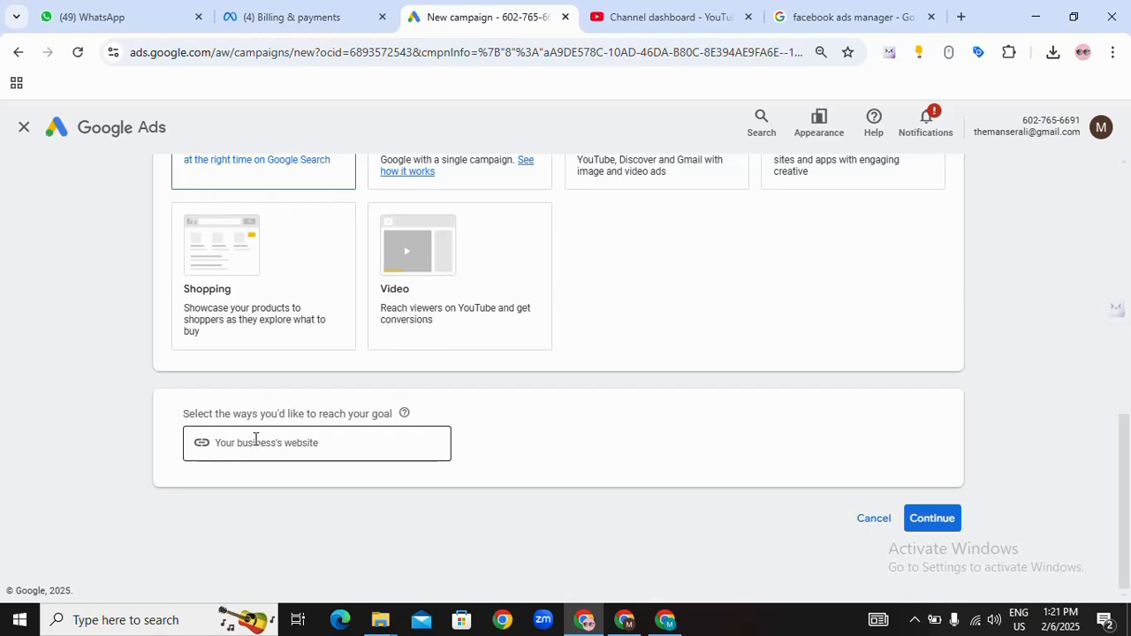
click(255, 439)
text(http://manser.dmpc.xyz/)
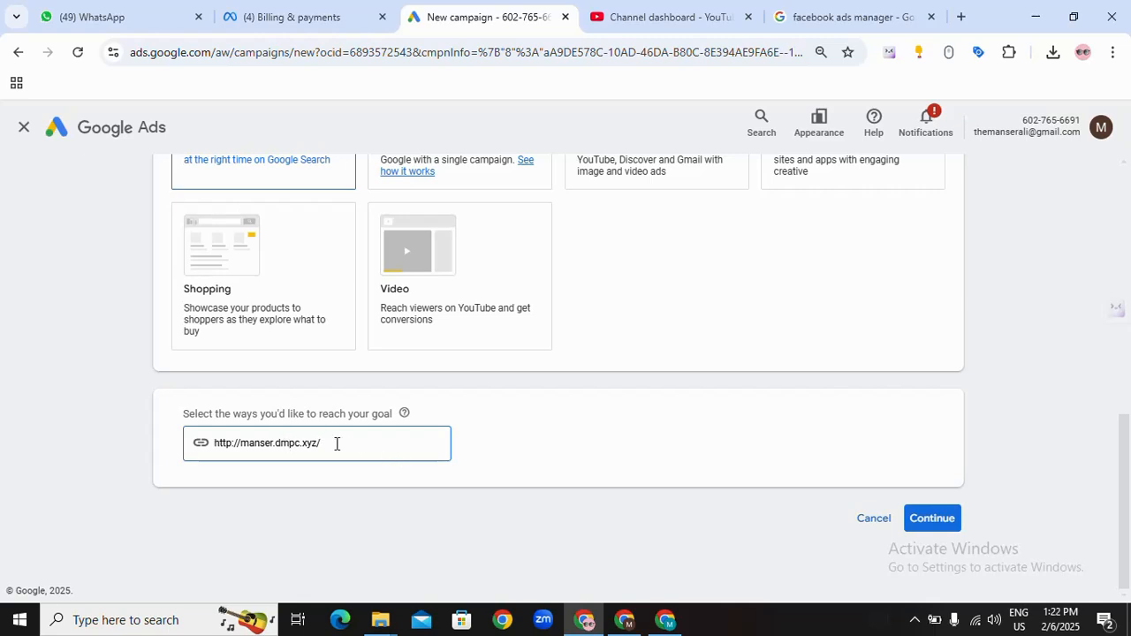
drag(330, 446, 223, 446)
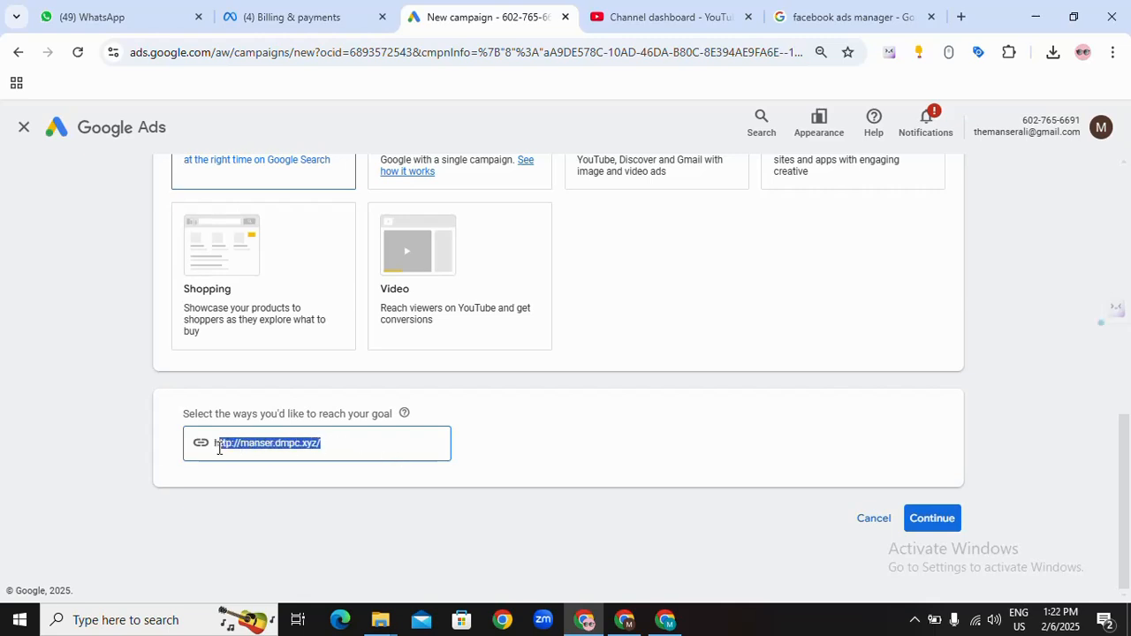
click(951, 525)
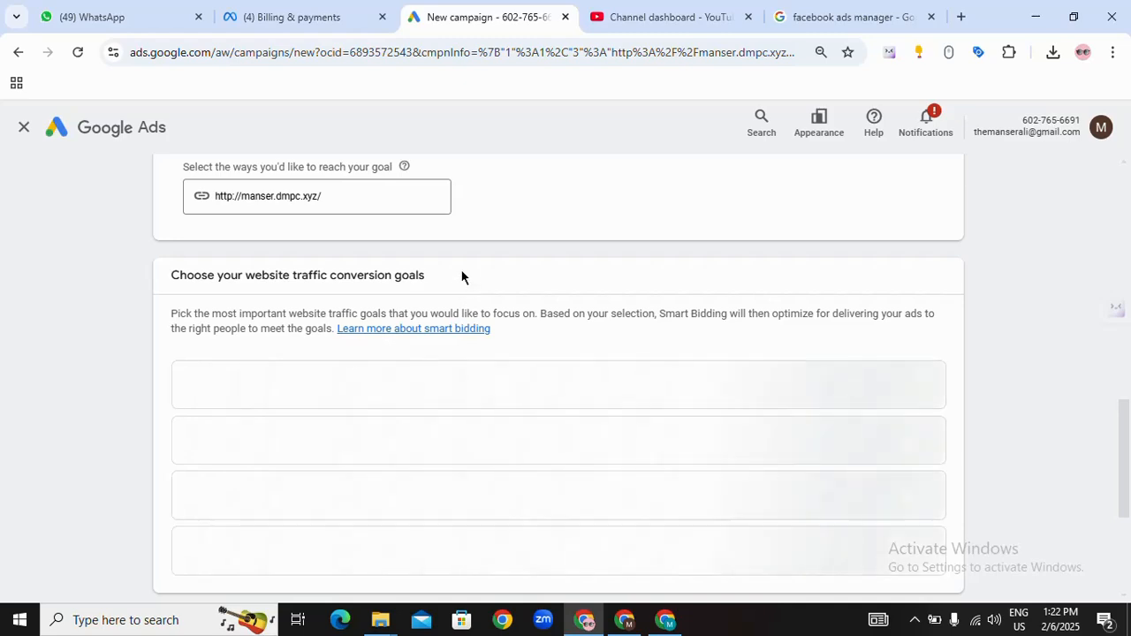
Step: Choose Page view as the website traffic conversion goal
drag(462, 275, 164, 270)
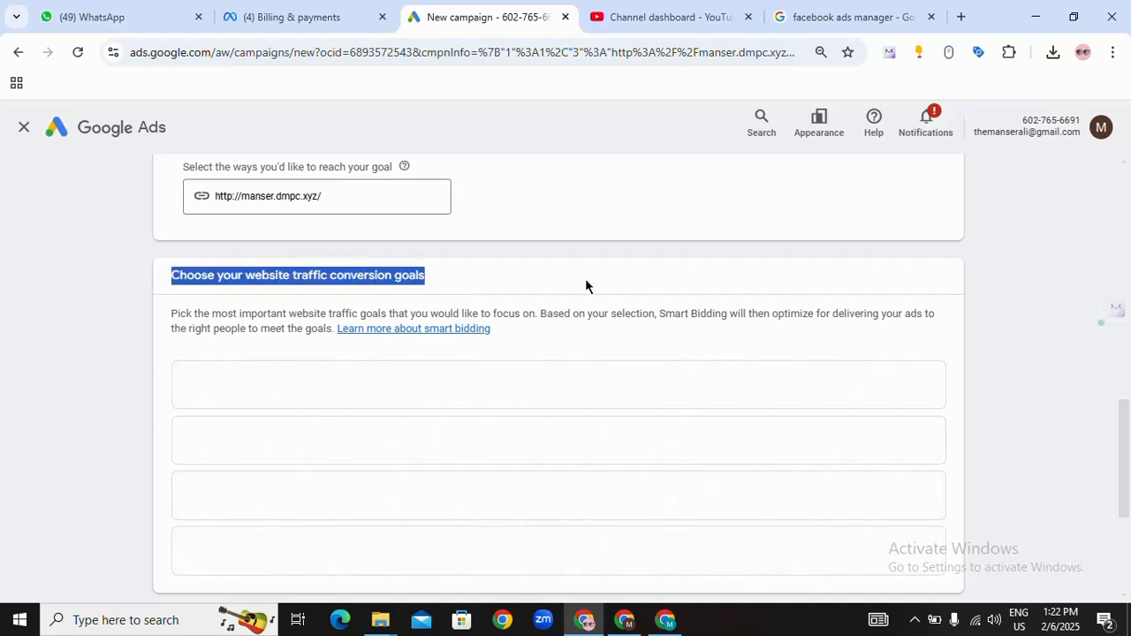
scroll(586, 303, up, 3)
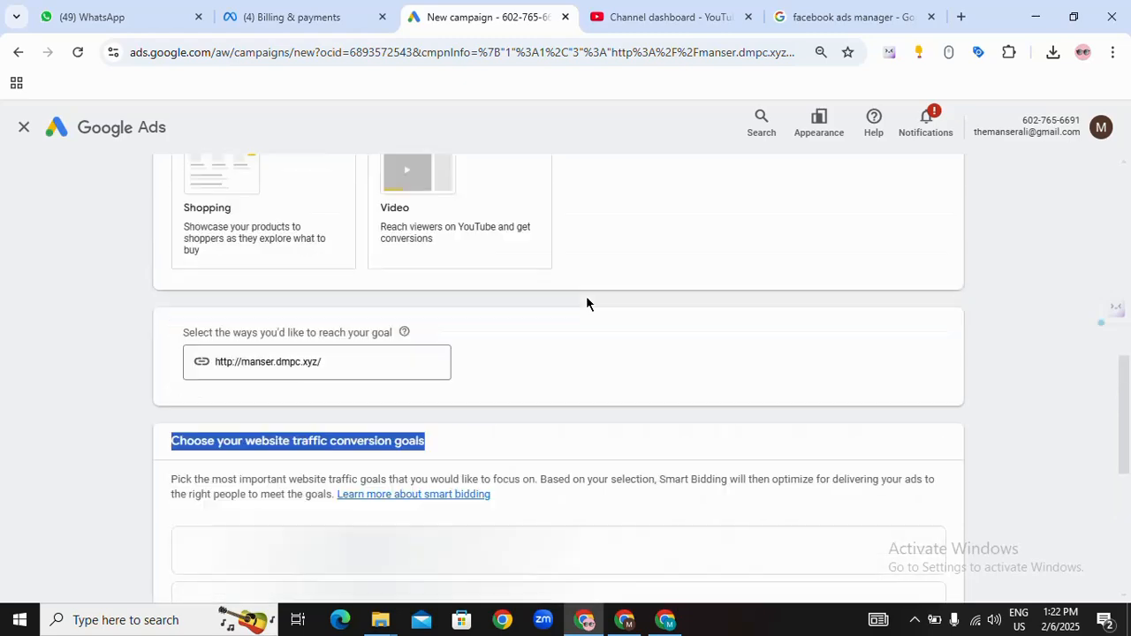
scroll(586, 296, down, 4)
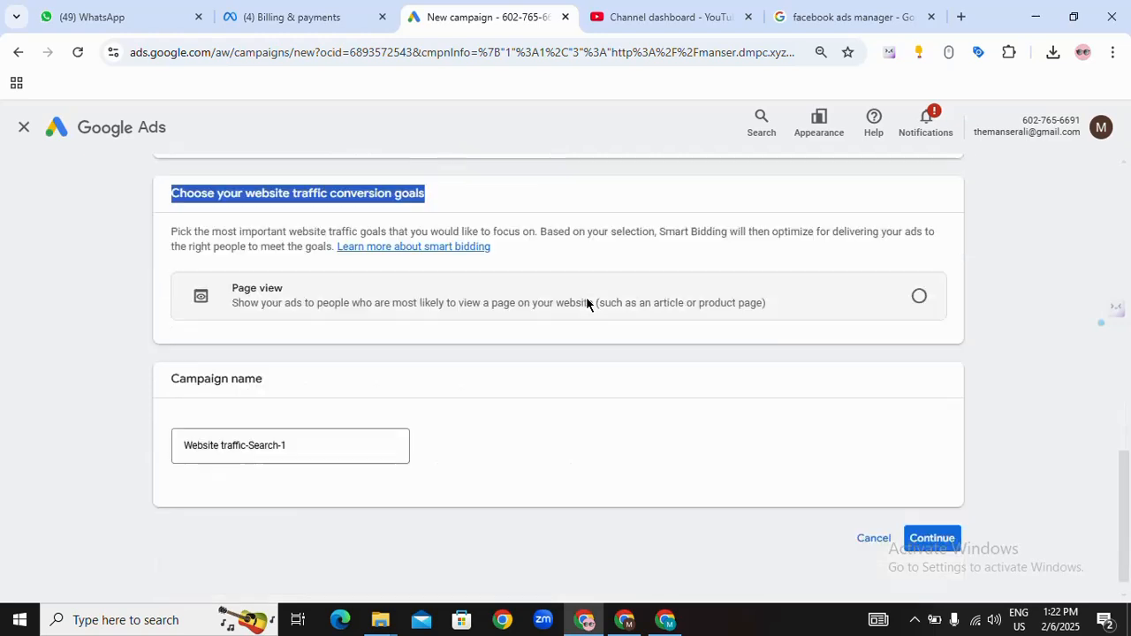
click(919, 296)
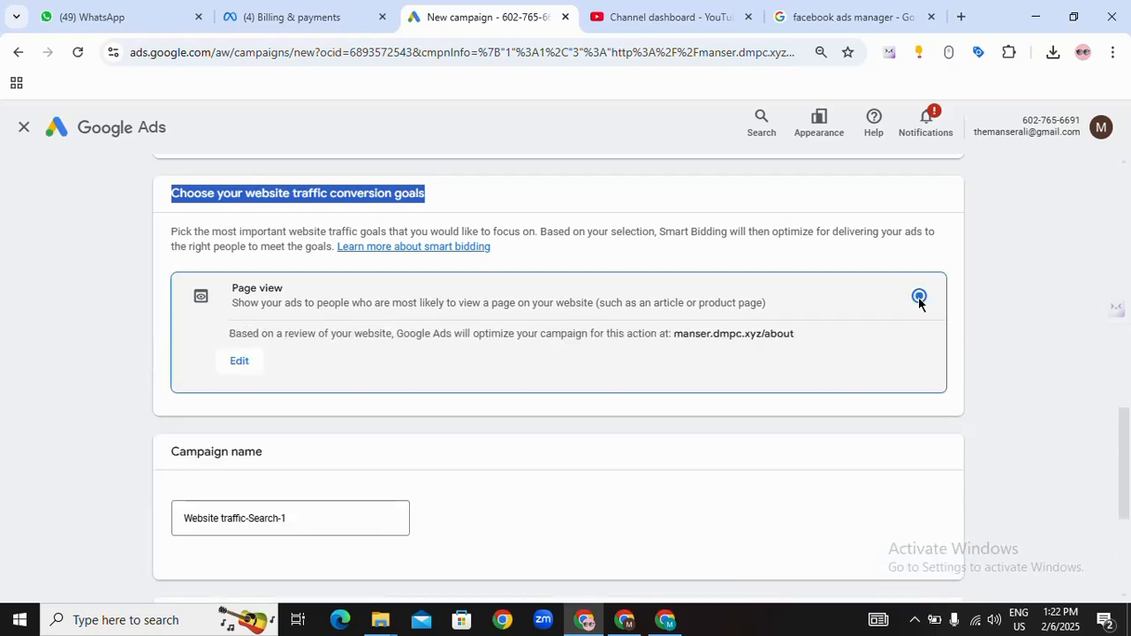
Step: Rename the campaign "website traffice"
scroll(758, 389, down, 2)
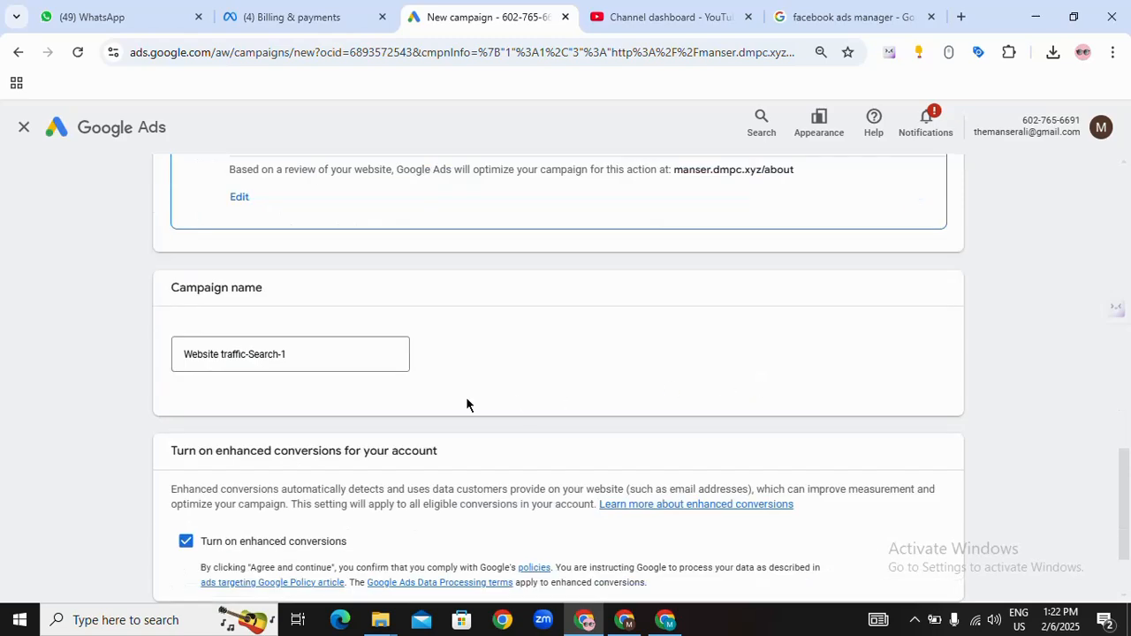
scroll(934, 451, up, 2)
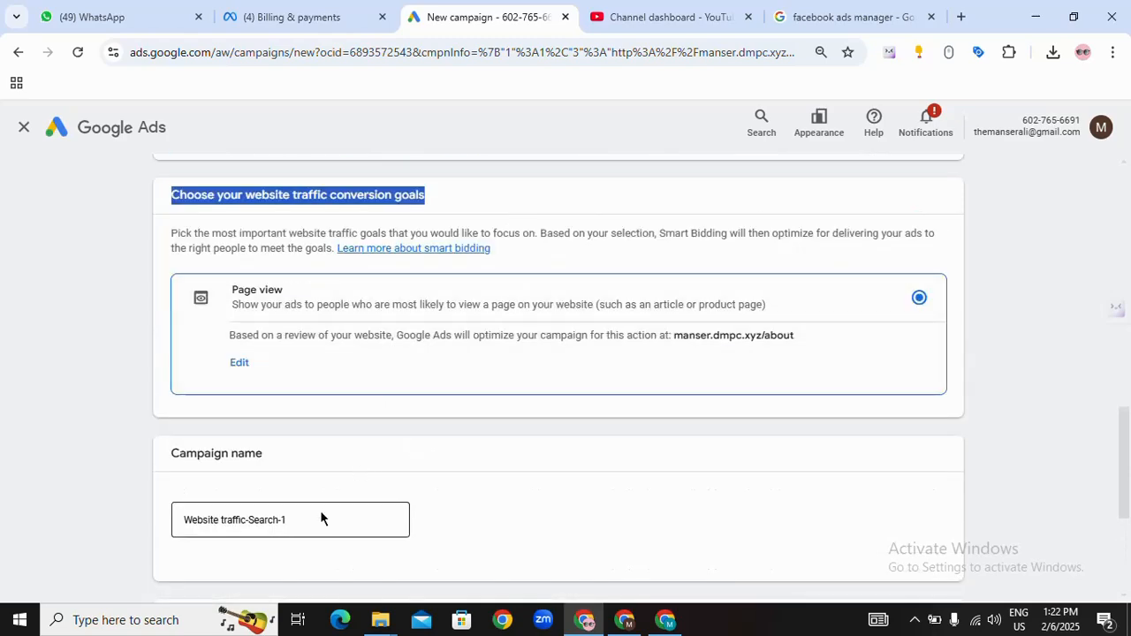
drag(286, 520, 90, 526)
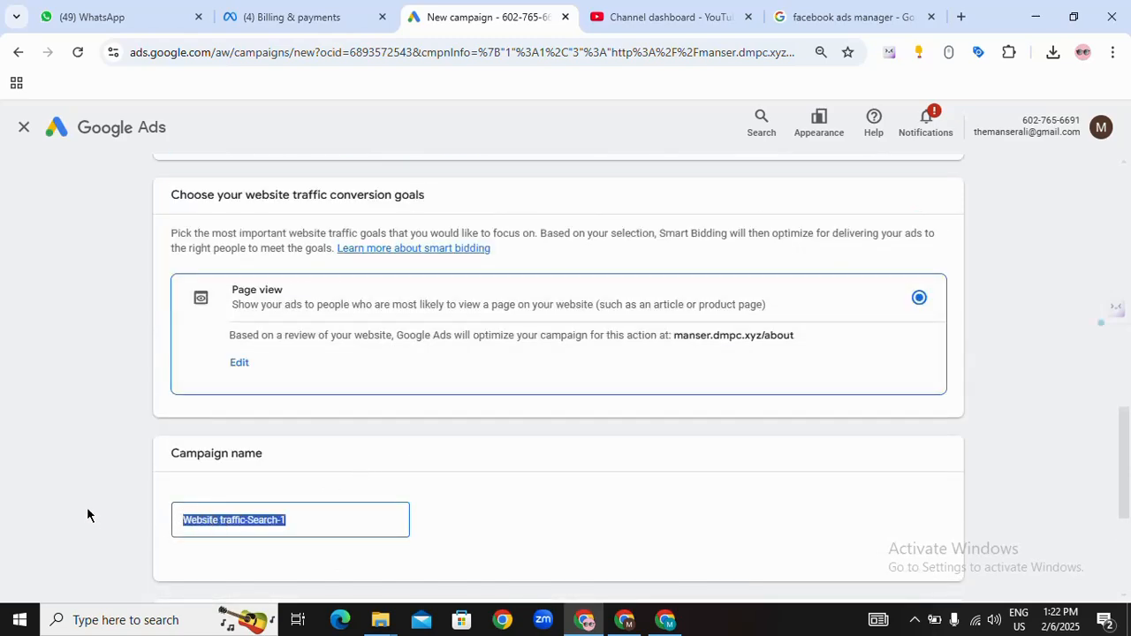
text(we)
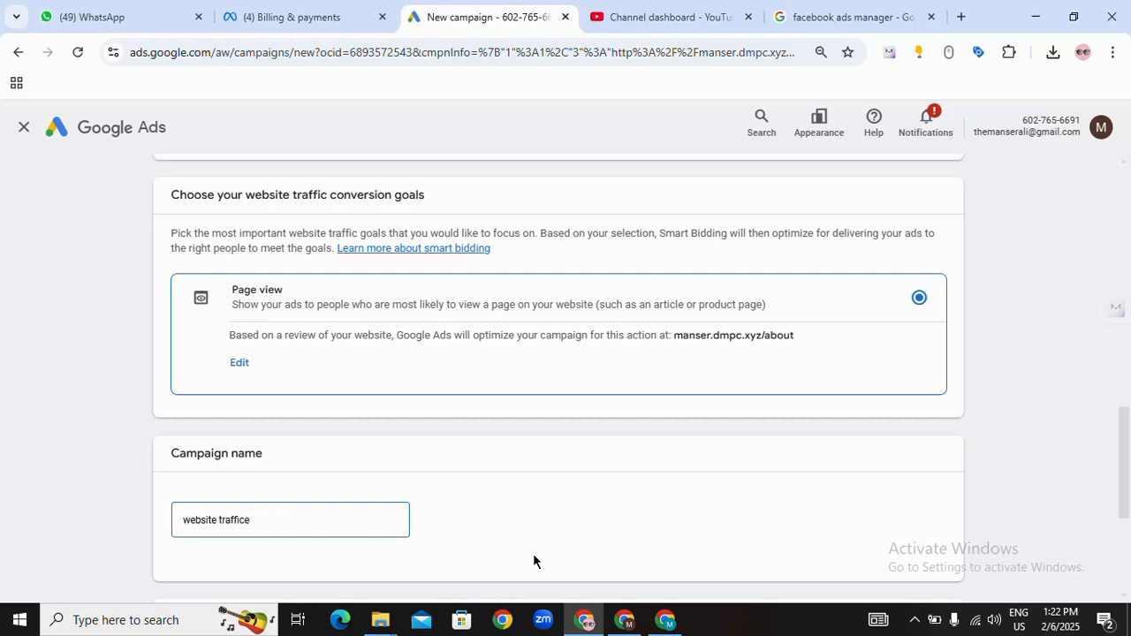
Step: Keep enhanced conversions turned on for the account, accept the terms and continue to the bidding settings
scroll(533, 555, down, 3)
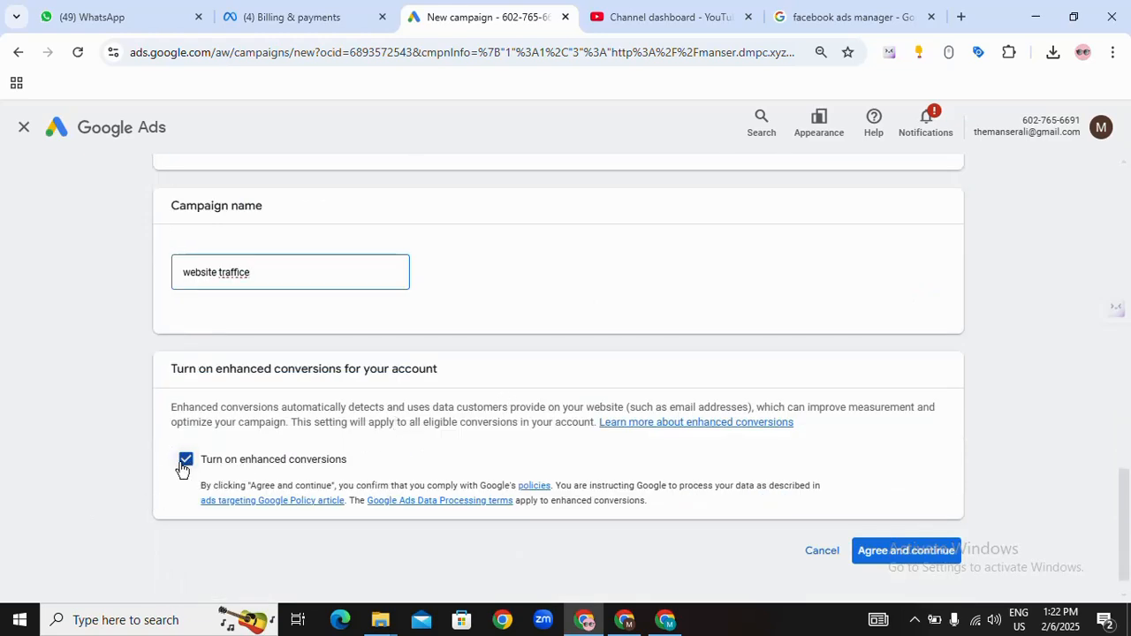
drag(171, 371, 443, 376)
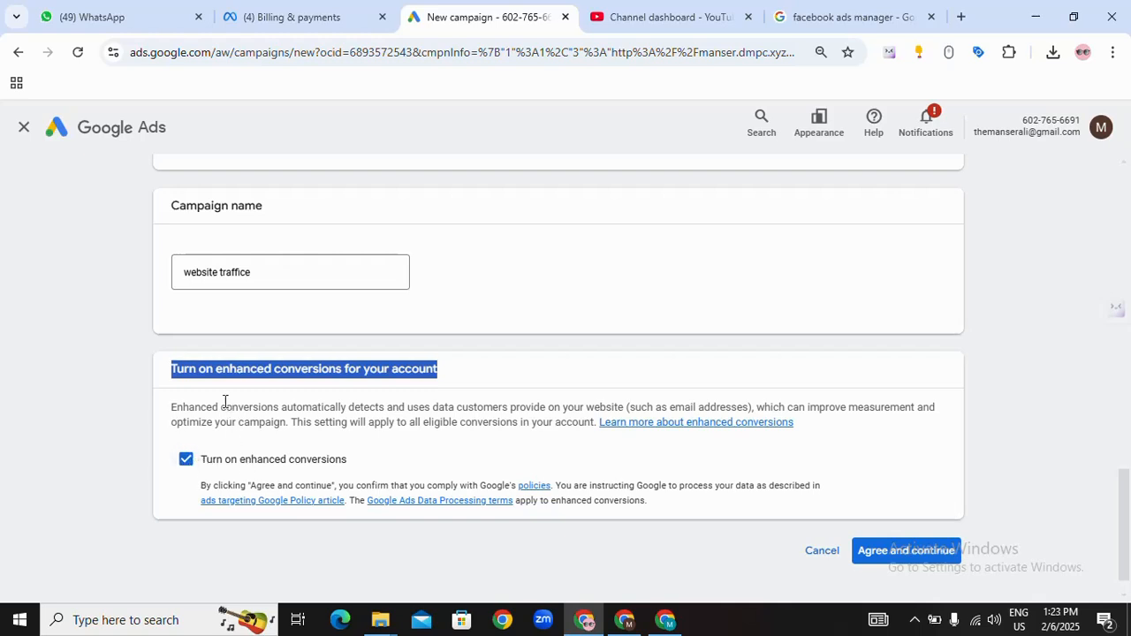
click(881, 552)
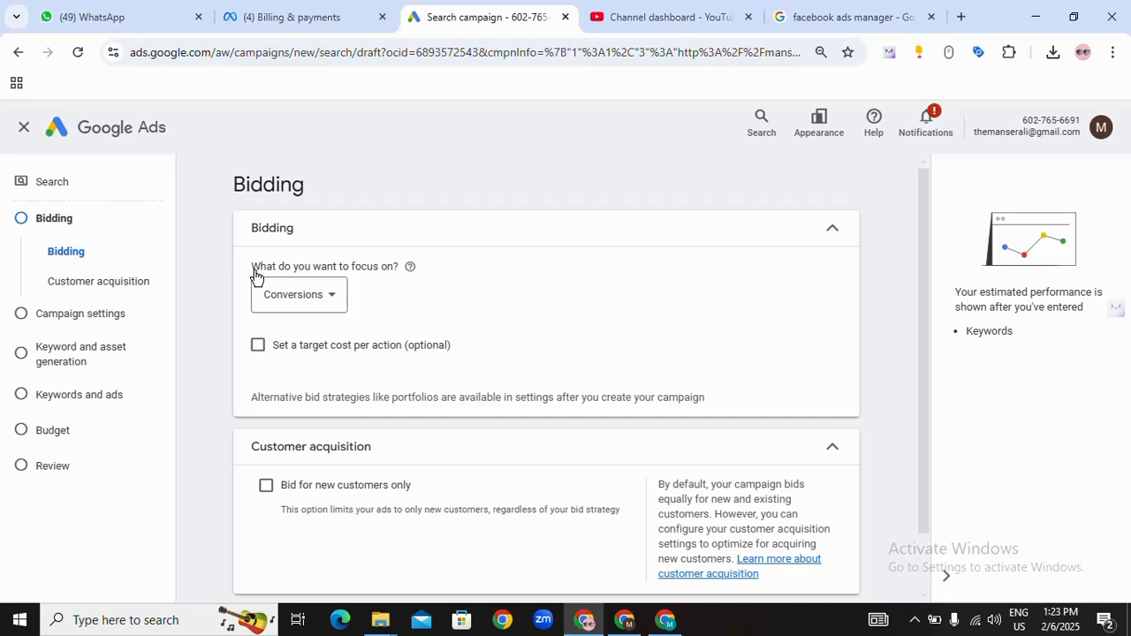
Step: Set the bidding focus to Clicks
drag(252, 266, 381, 266)
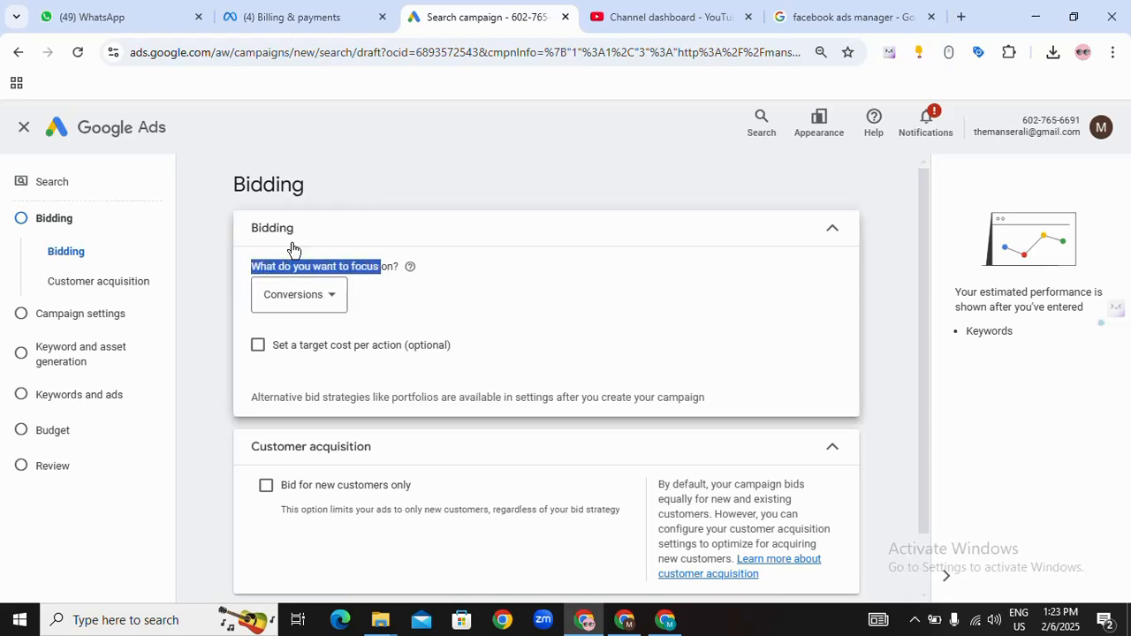
click(335, 300)
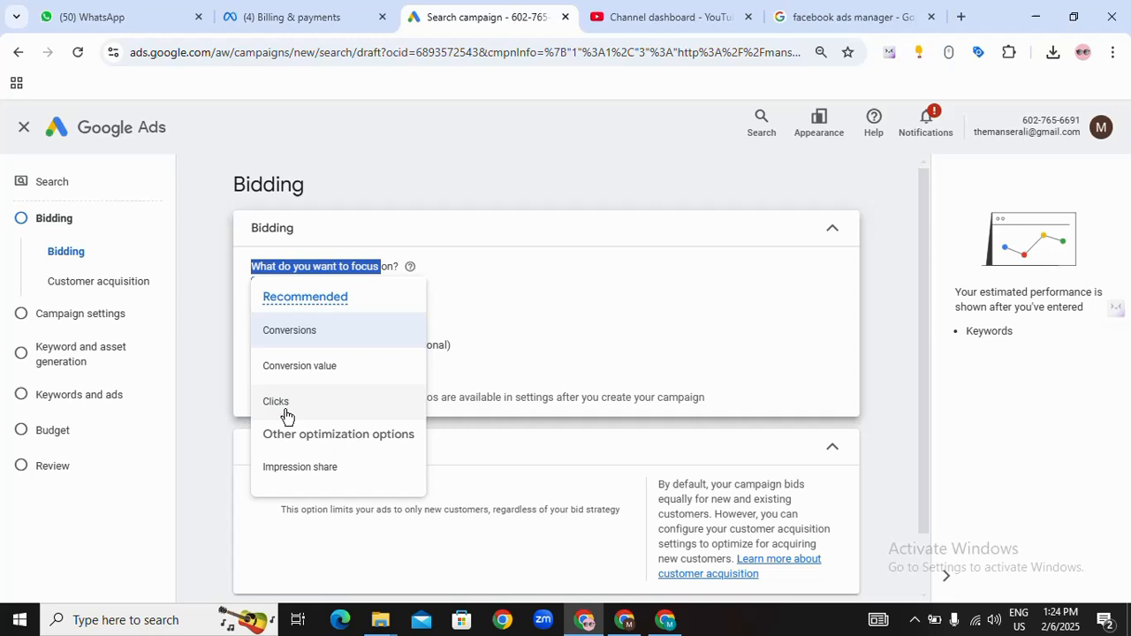
mouse_move(276, 473)
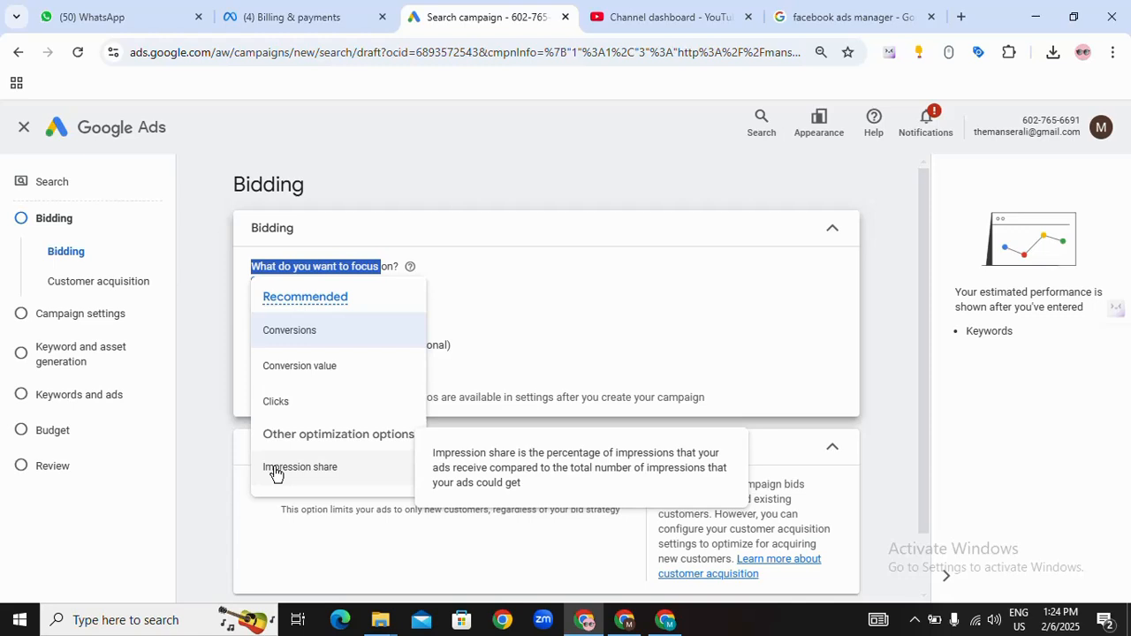
click(276, 408)
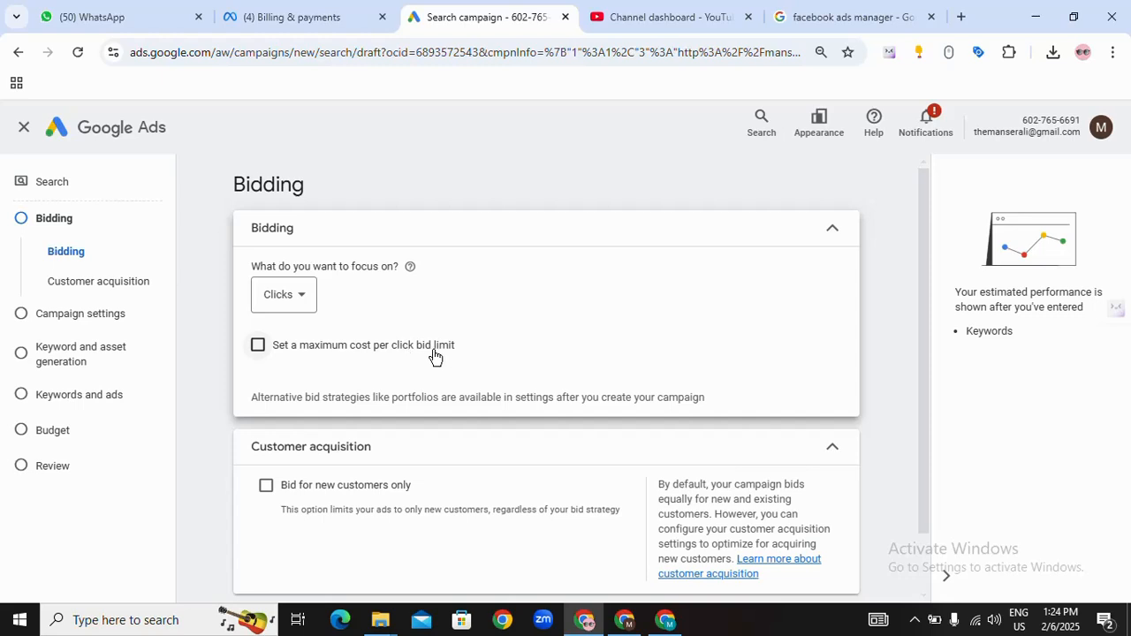
Step: Enable the maximum cost per click bid limit and set it to ₹10
click(255, 350)
click(291, 408)
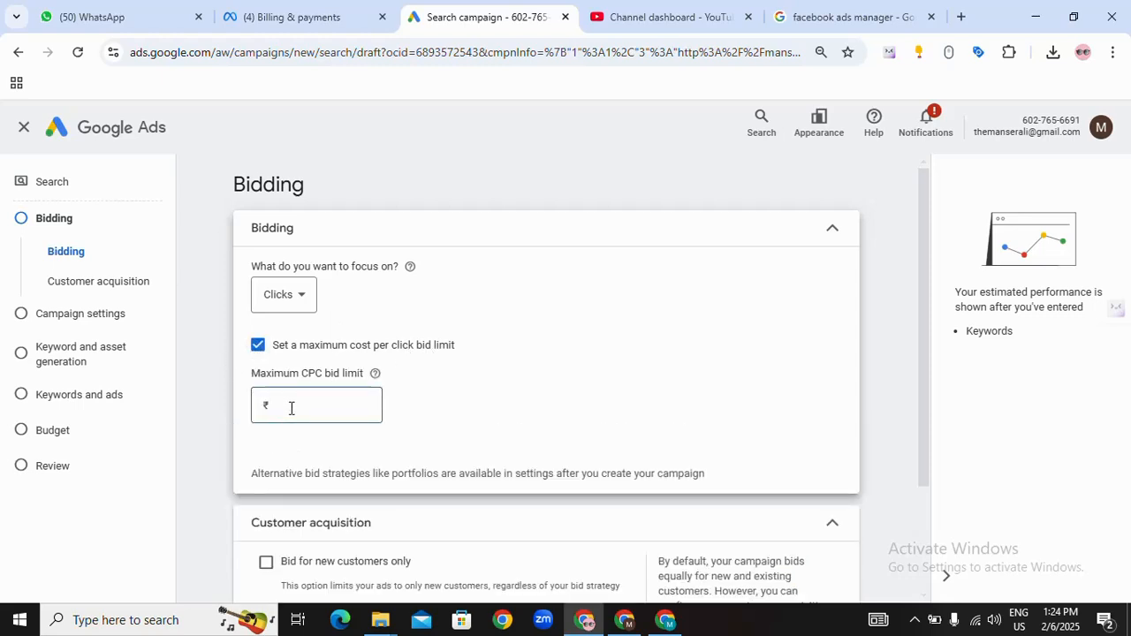
text(10)
click(485, 393)
Step: Review the customer acquisition option, leave bidding for new customers only off, and proceed to the campaign settings
scroll(485, 398, down, 3)
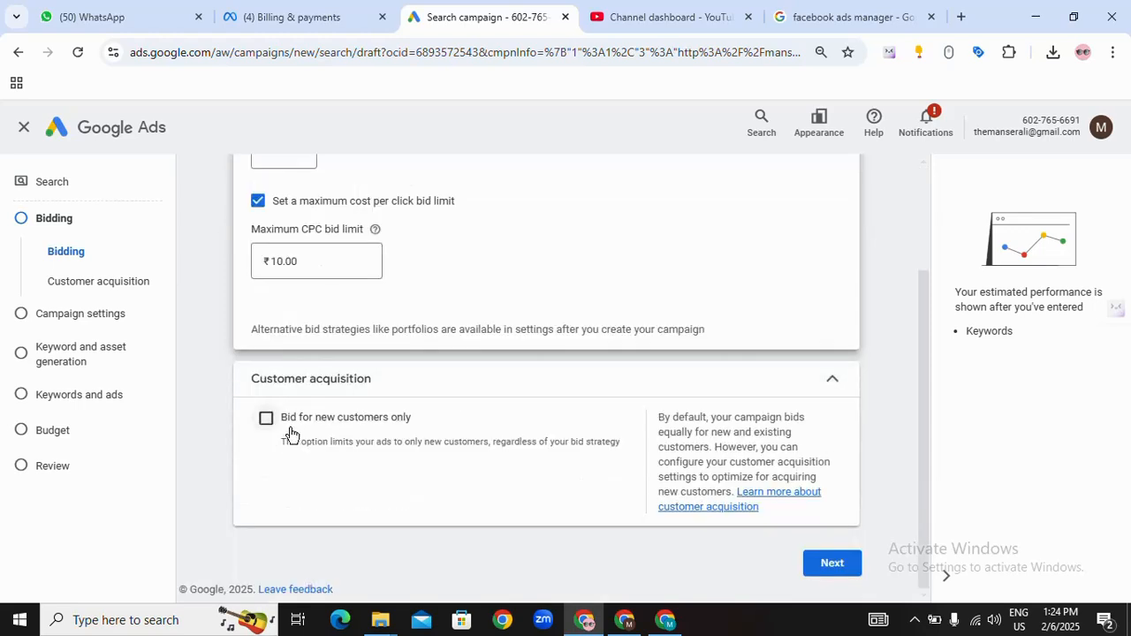
drag(252, 380, 376, 388)
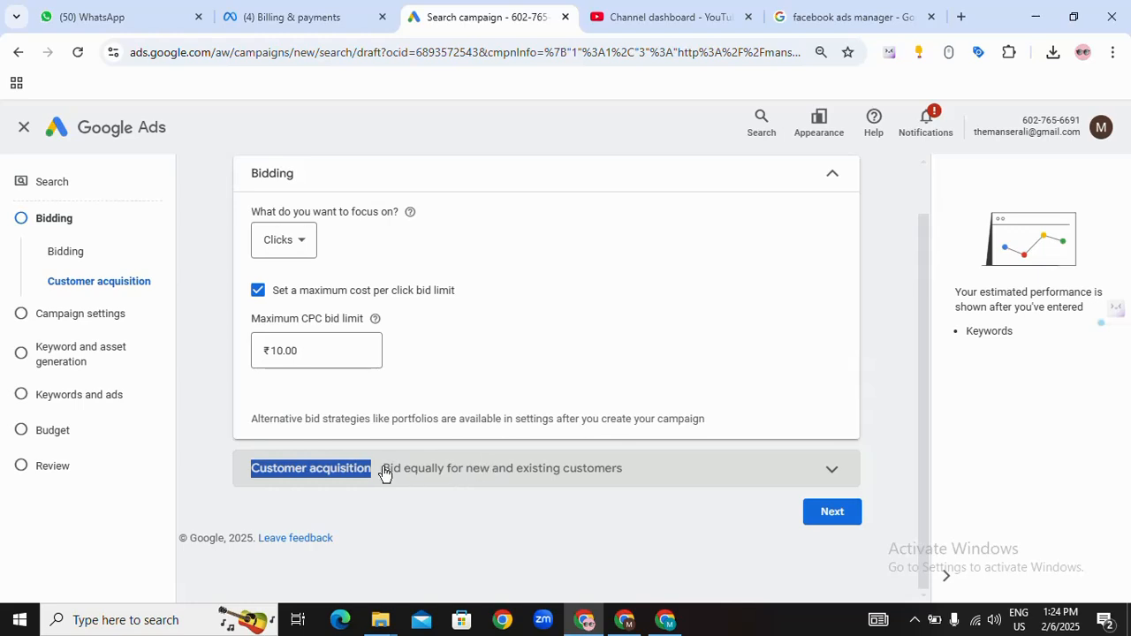
click(386, 470)
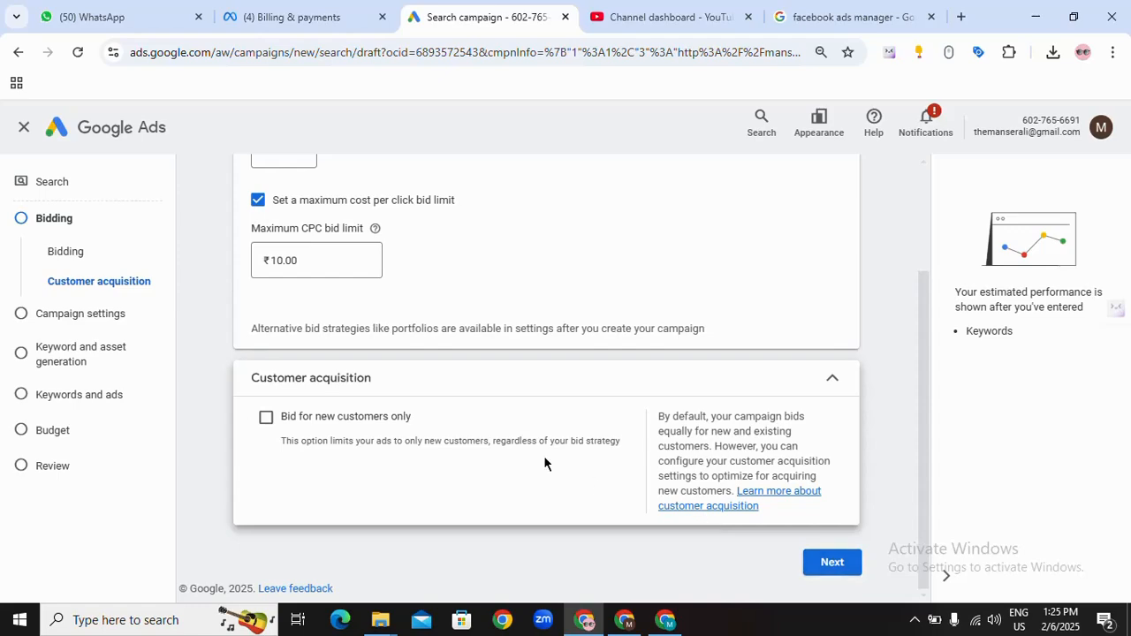
click(831, 562)
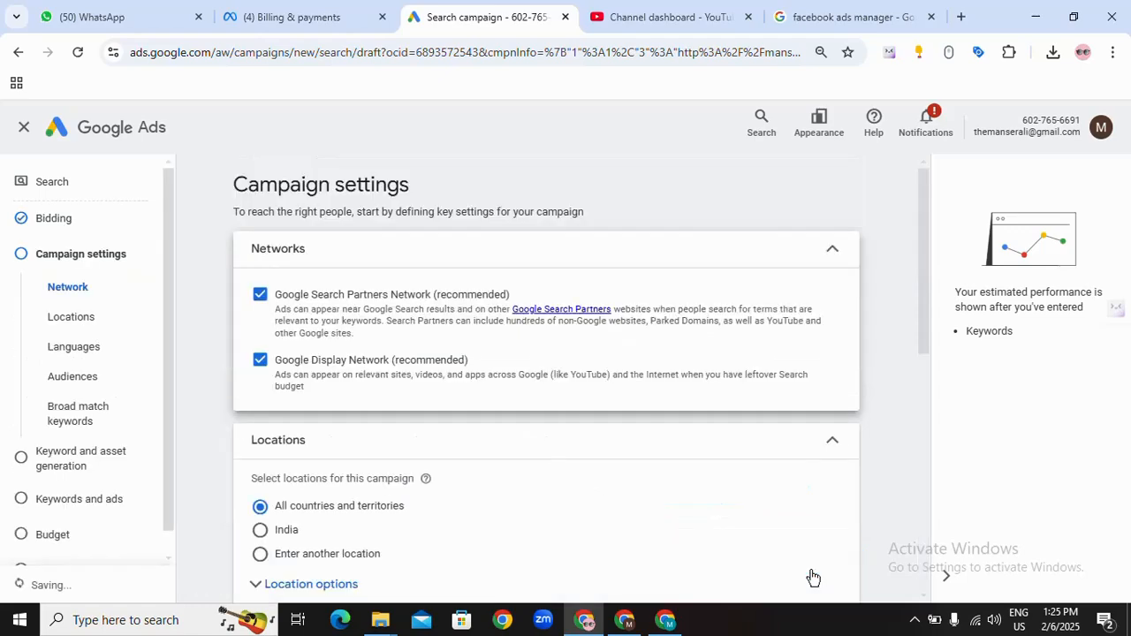
Step: Exclude the Google Display Network and the Google Search Partners Network from the campaign's networks
scroll(504, 416, down, 2)
scroll(492, 403, up, 1)
scroll(492, 403, up, 1)
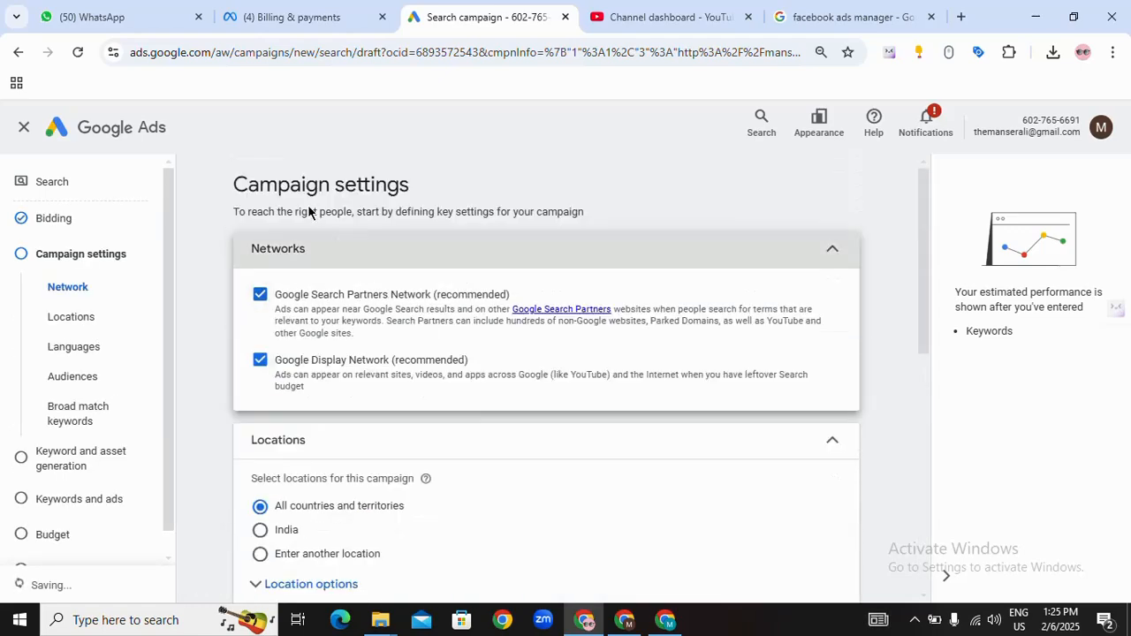
drag(245, 253, 353, 258)
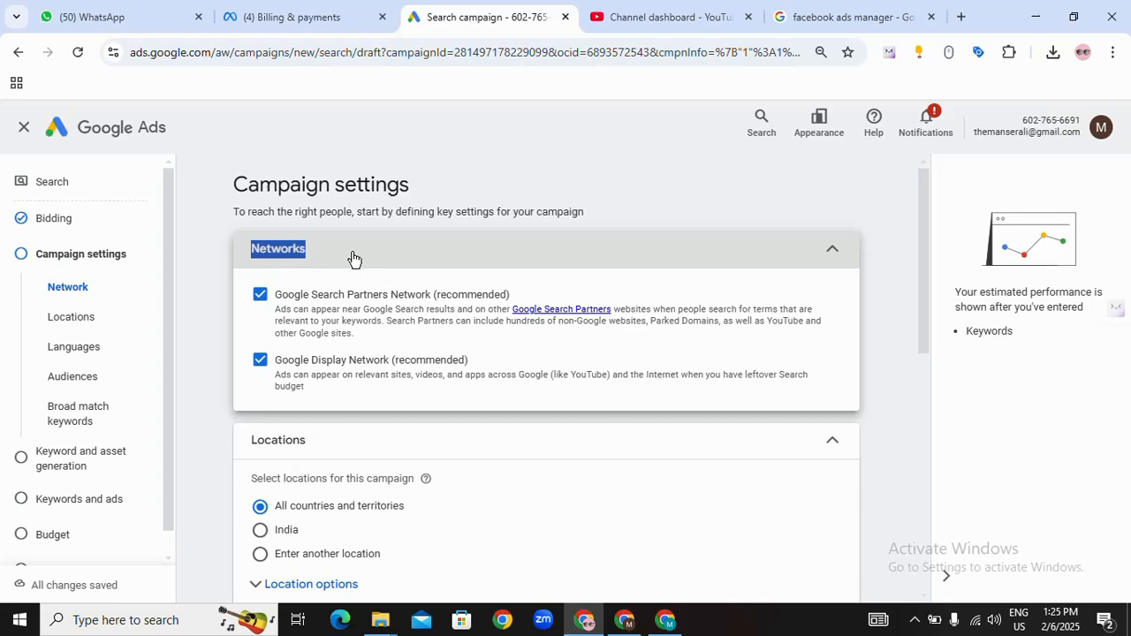
click(245, 265)
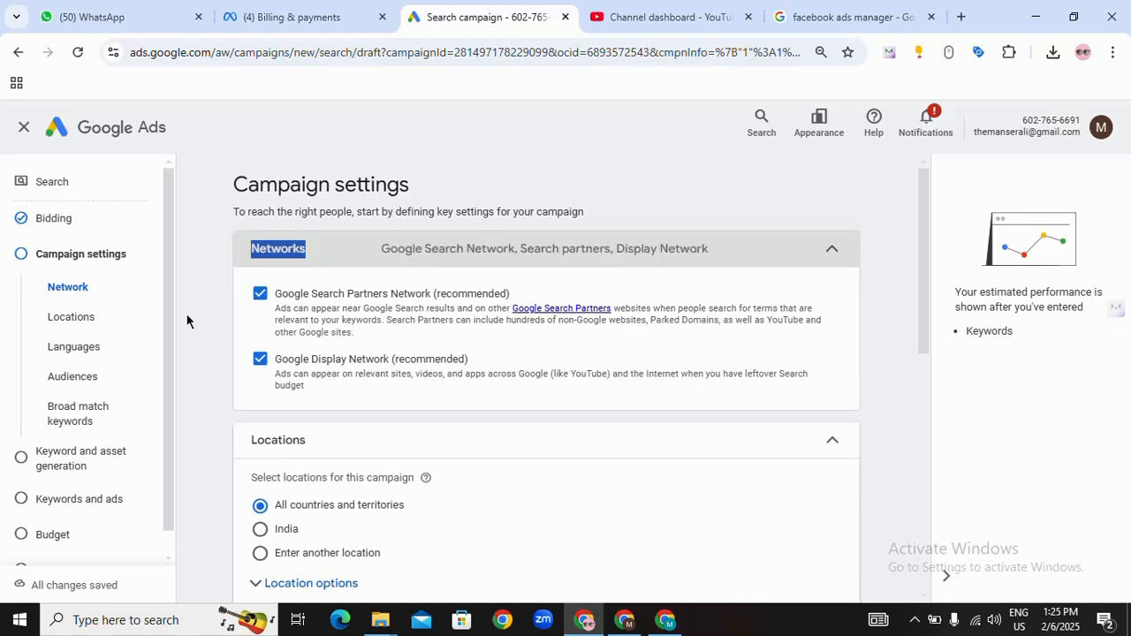
click(462, 241)
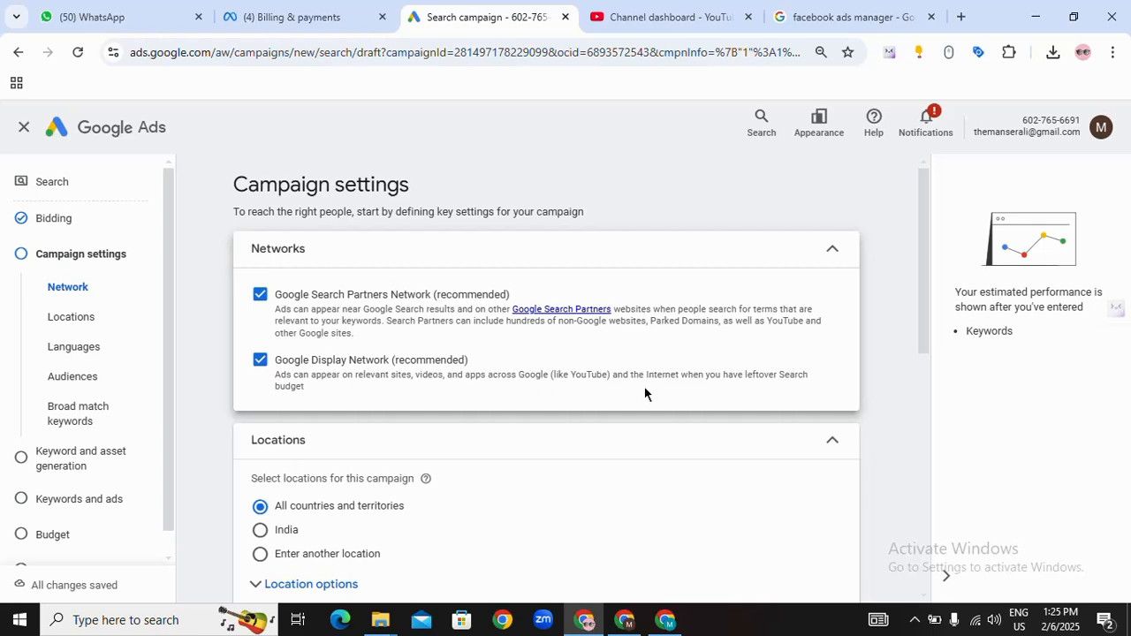
click(261, 360)
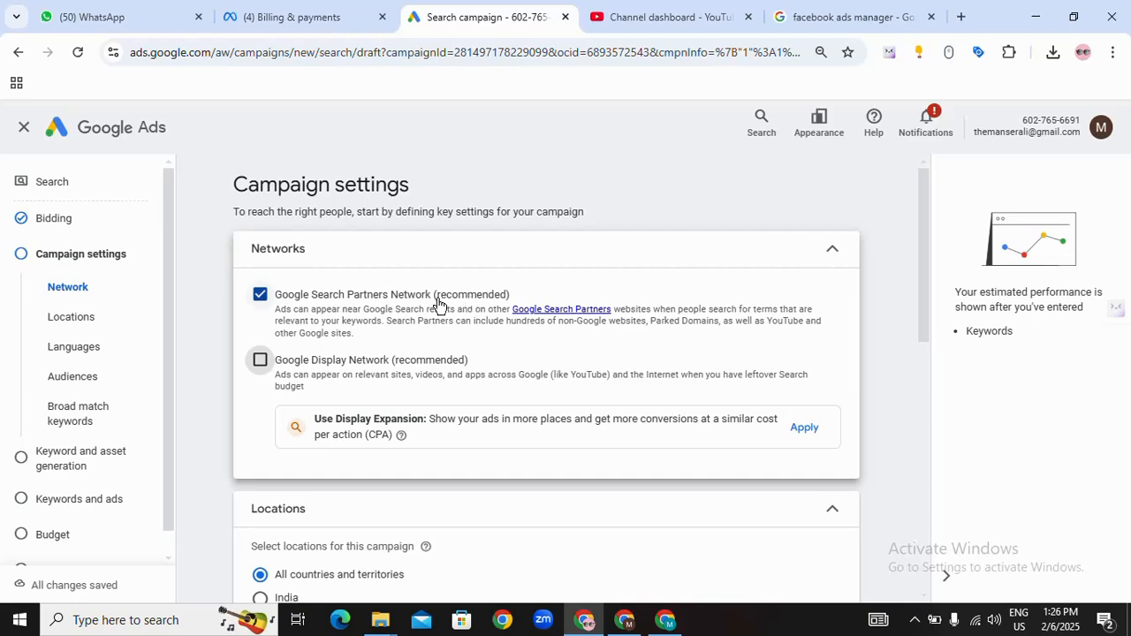
click(259, 295)
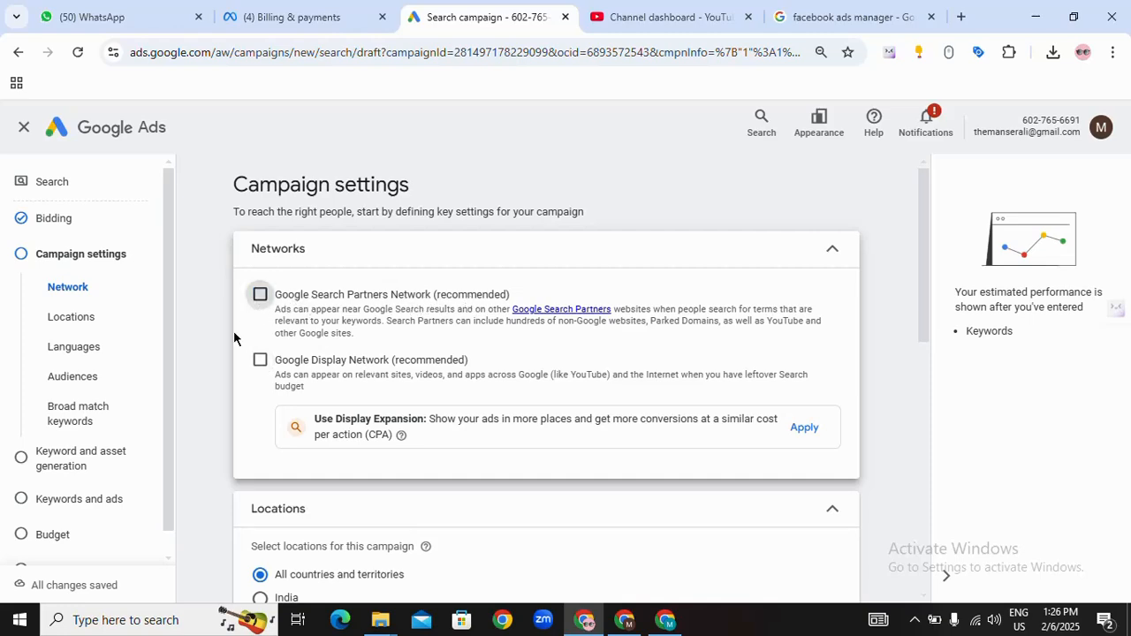
Step: Set the campaign's target location to India
scroll(351, 342, down, 2)
scroll(386, 351, down, 2)
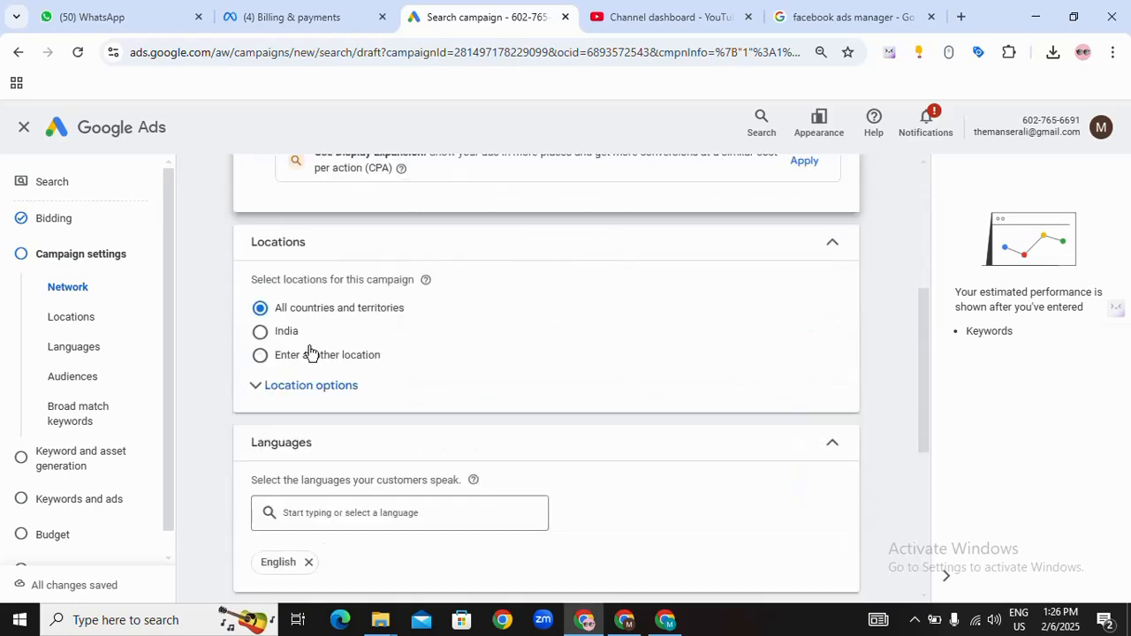
click(259, 332)
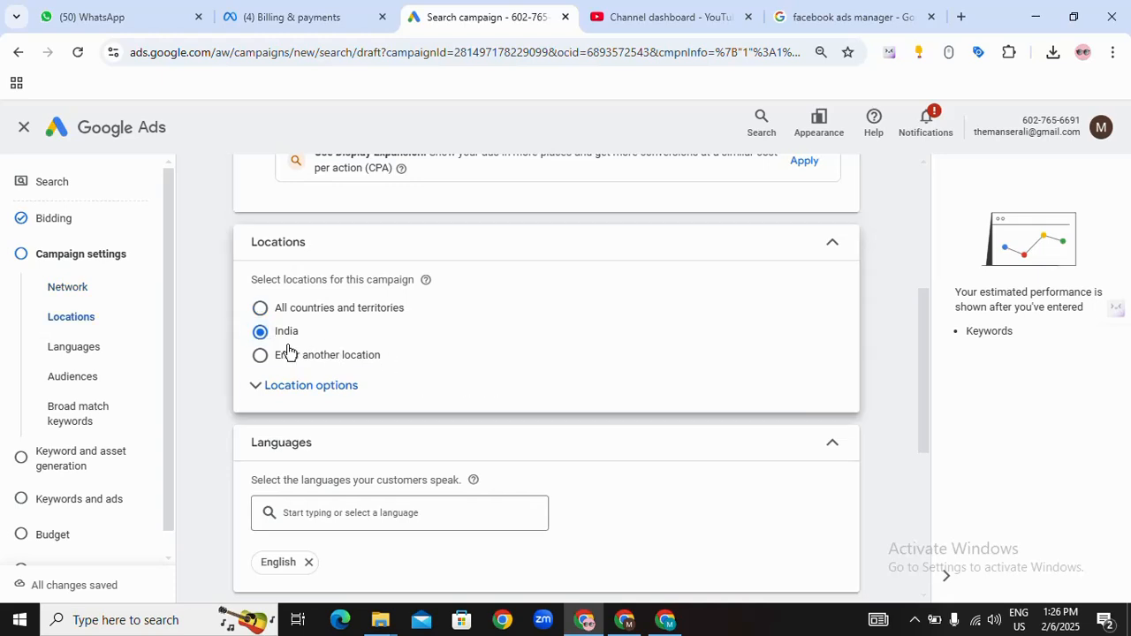
Step: Expand the location options and include Delhi, India (union territory) as the campaign's custom target location
click(292, 394)
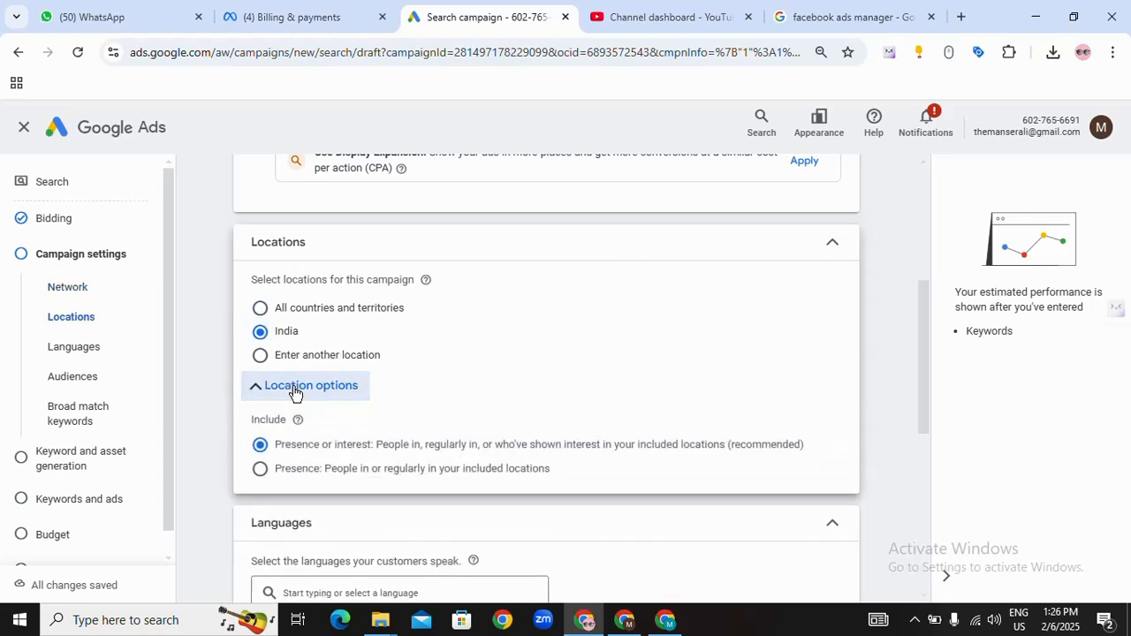
click(261, 356)
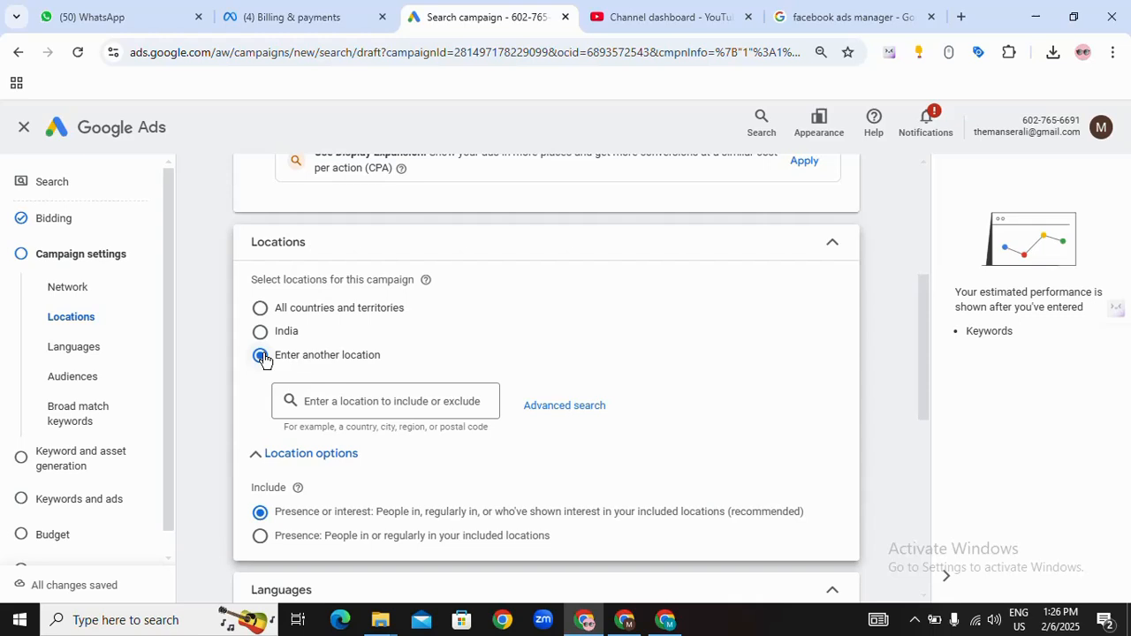
click(359, 398)
text(delhi)
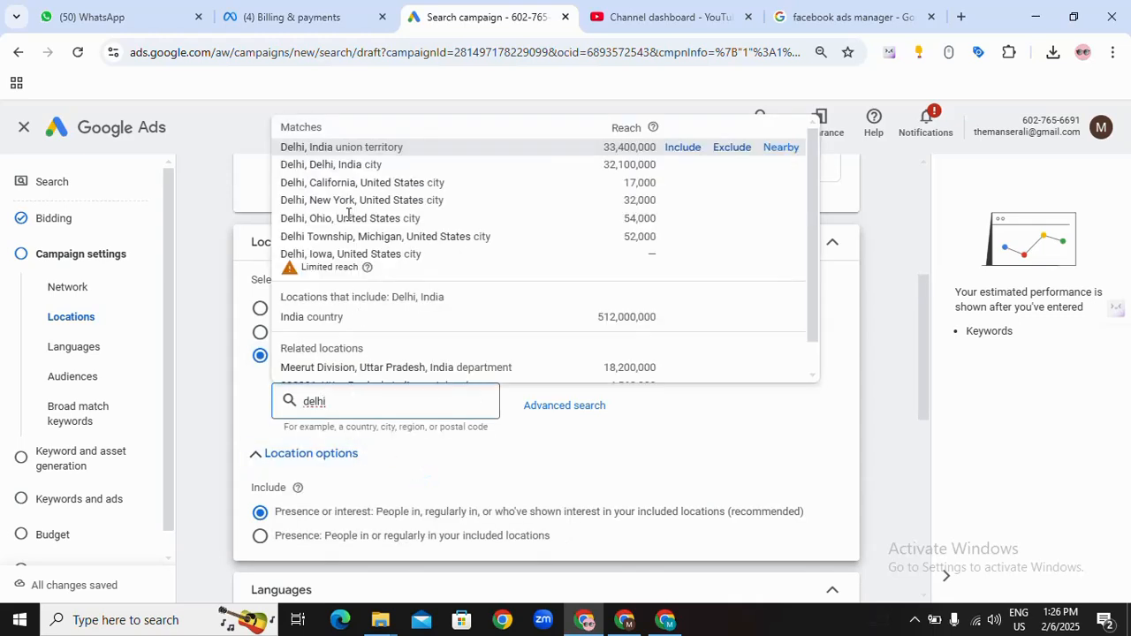
click(678, 152)
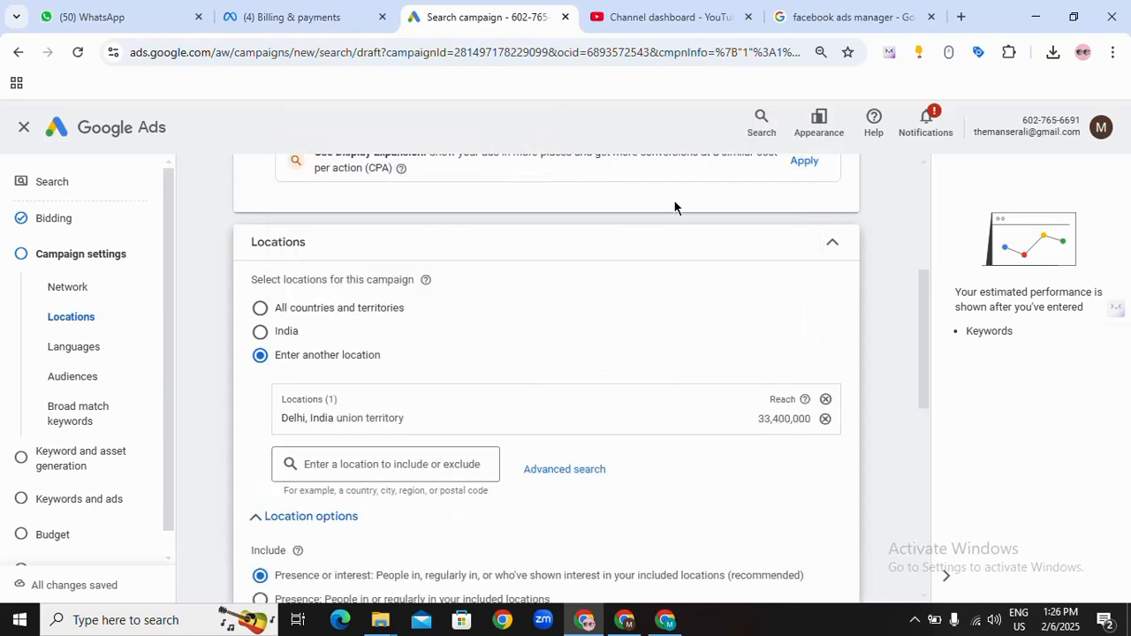
Step: Keep the presence or interest location option and add Hindi to the campaign's languages alongside English
scroll(530, 441, down, 1)
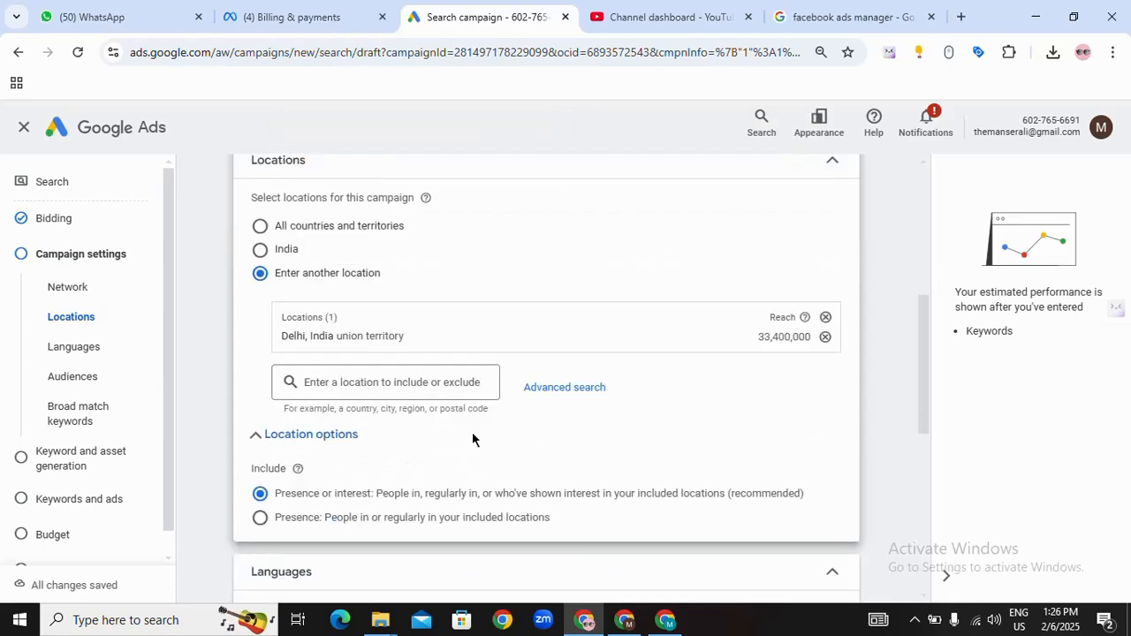
scroll(418, 447, down, 2)
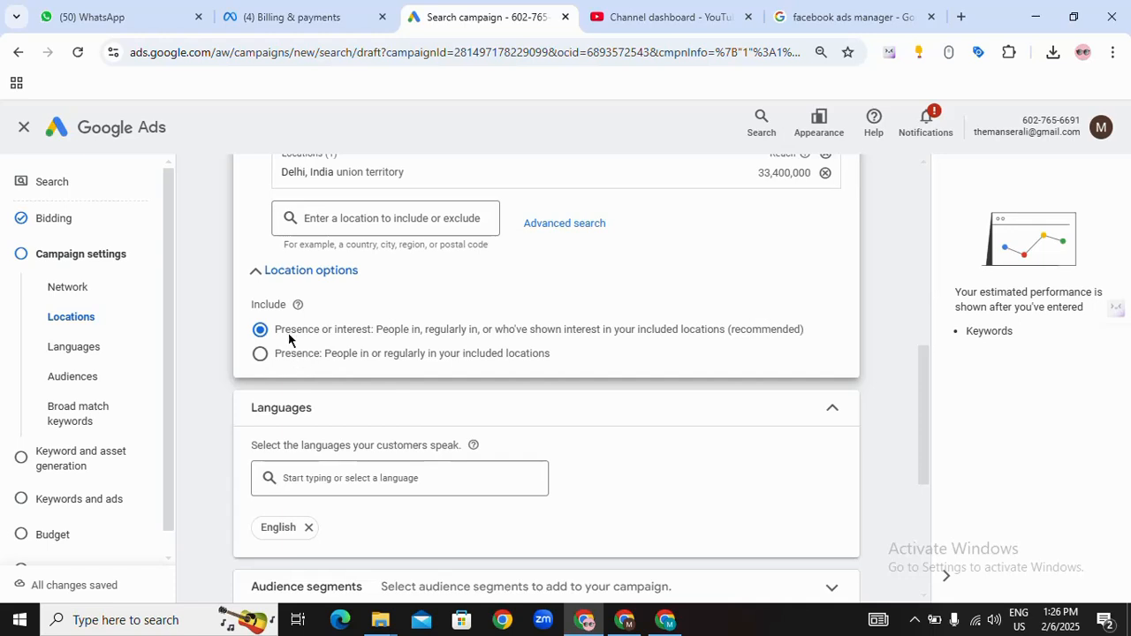
scroll(530, 371, down, 2)
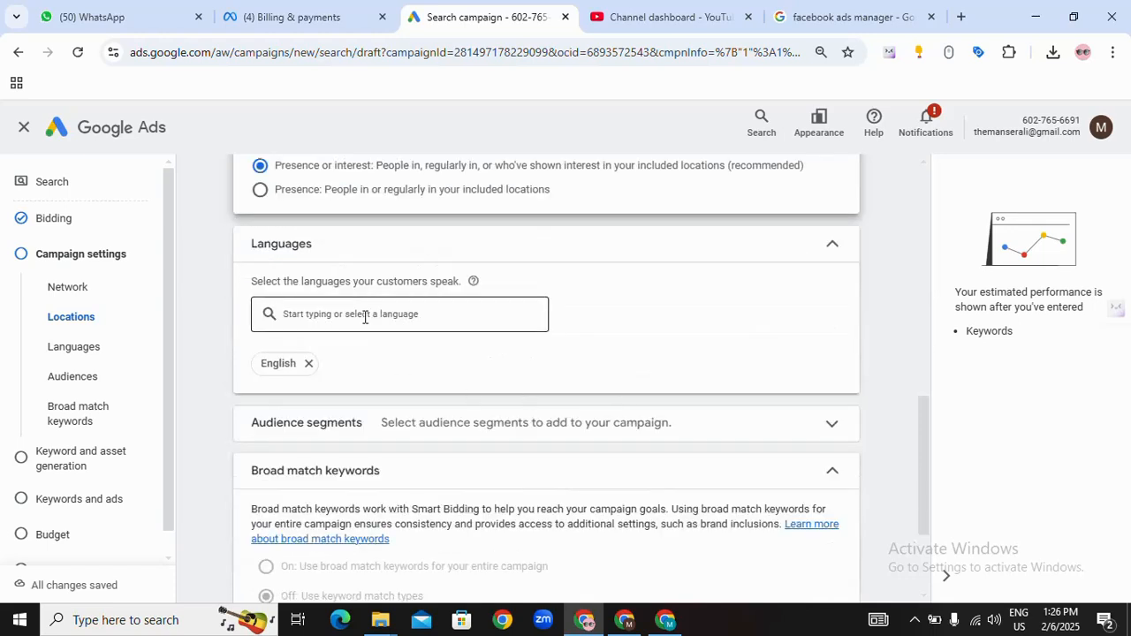
click(337, 314)
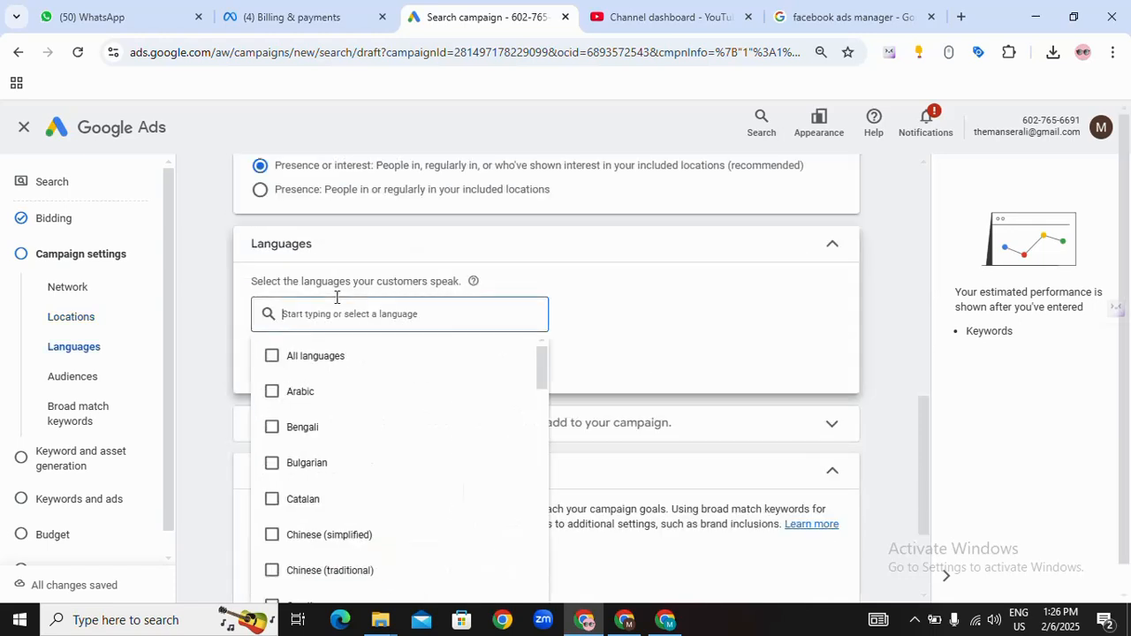
text(hidi)
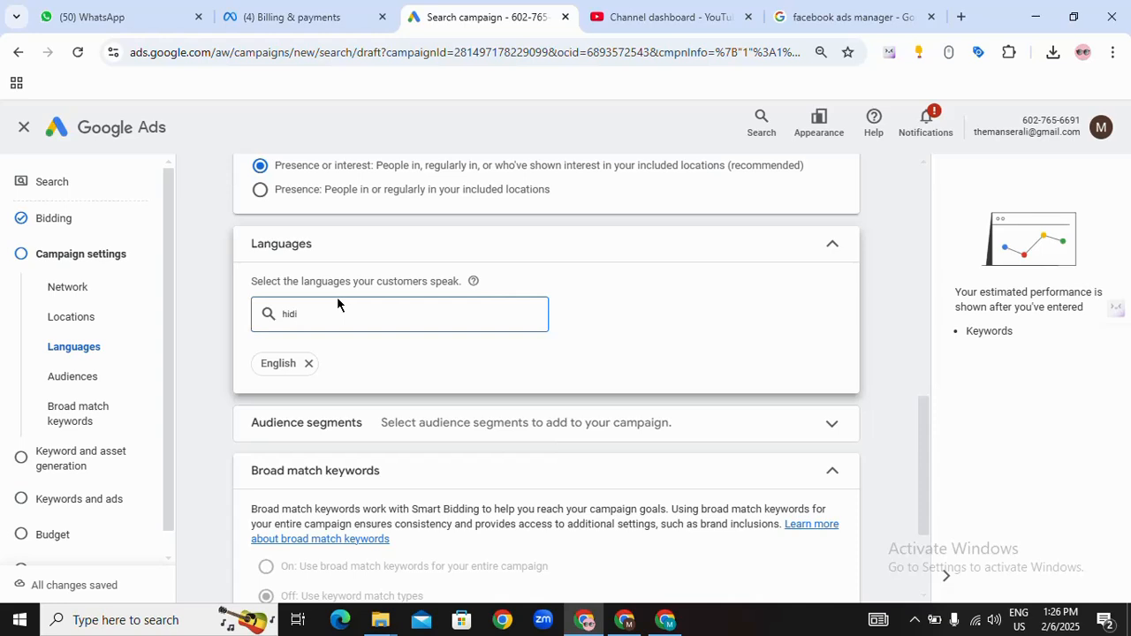
key(BackSpace)
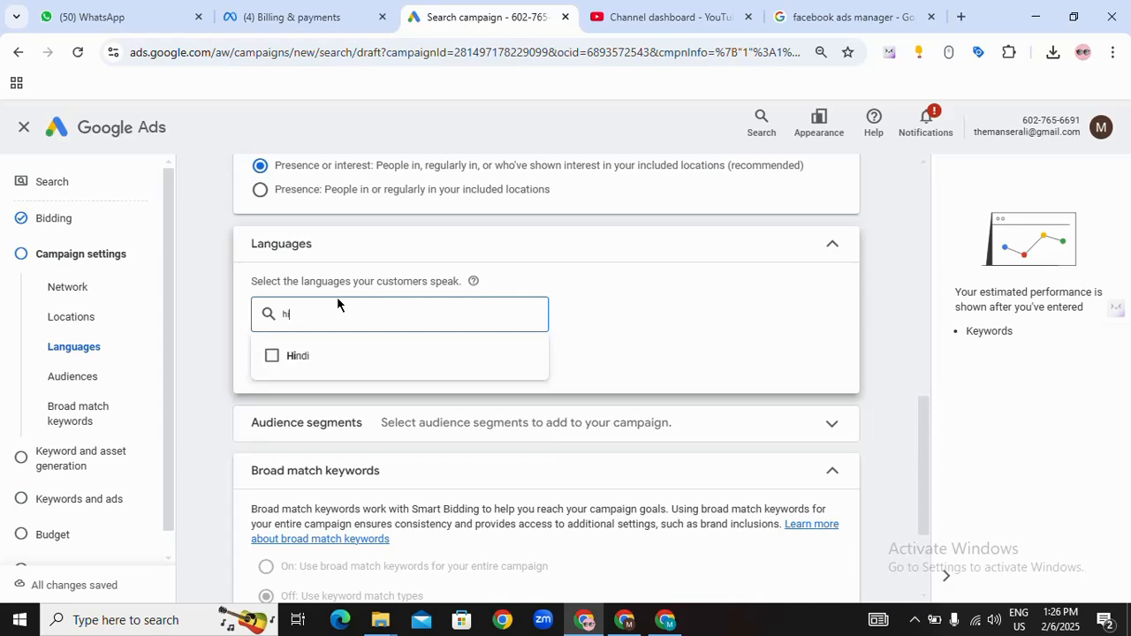
click(279, 359)
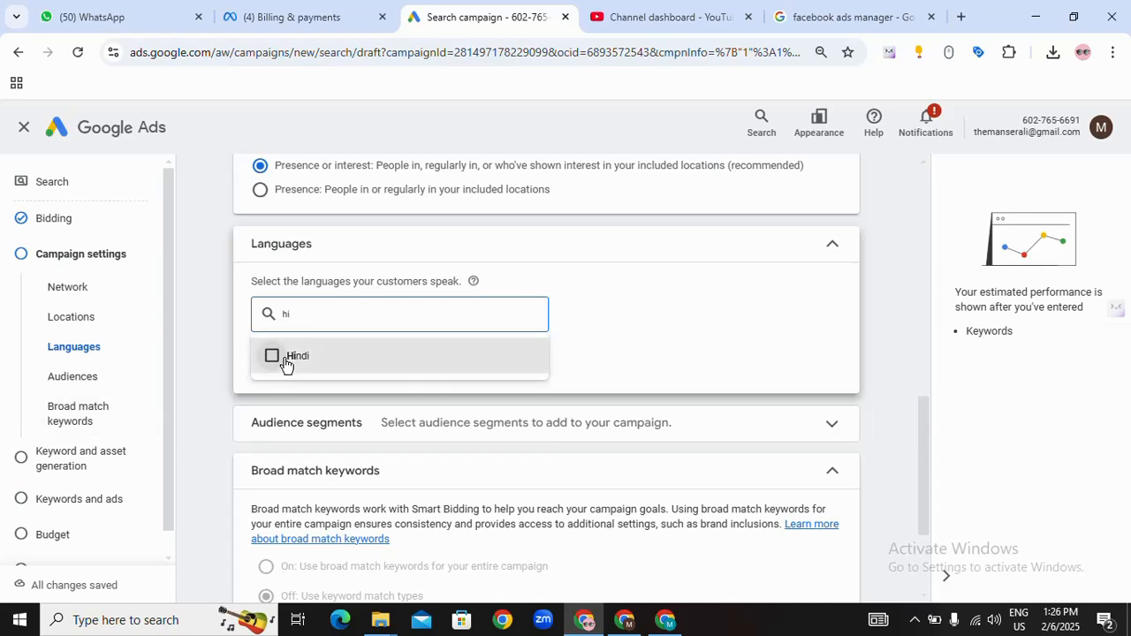
click(630, 328)
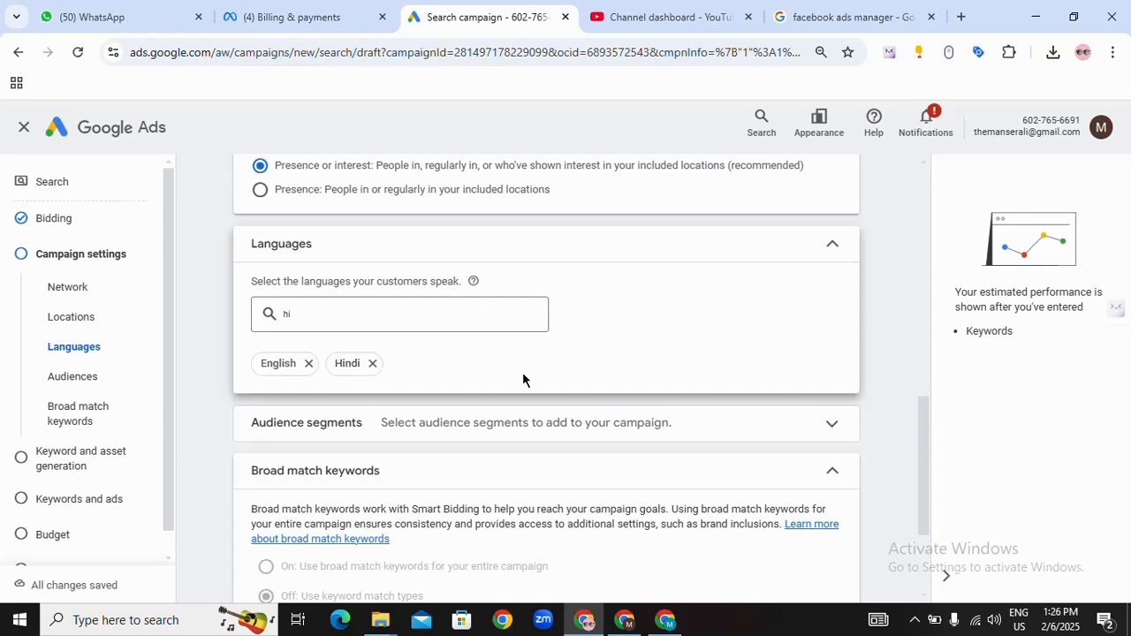
Step: Leave audience segments and broad match keywords at their defaults and proceed to keyword and asset generation
scroll(538, 380, down, 2)
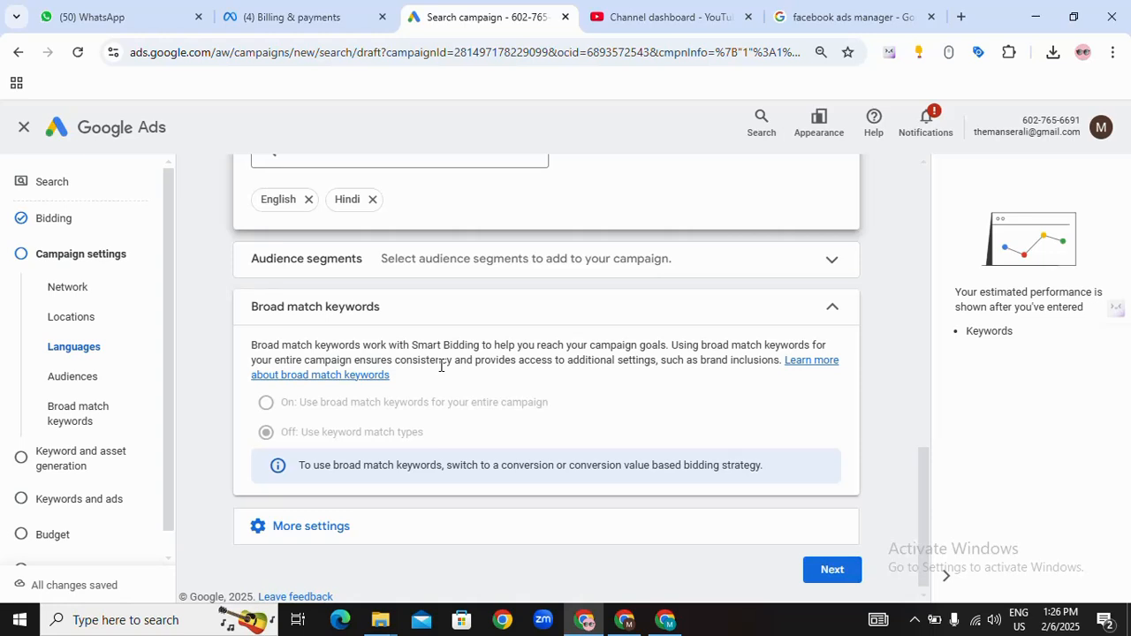
scroll(441, 365, down, 1)
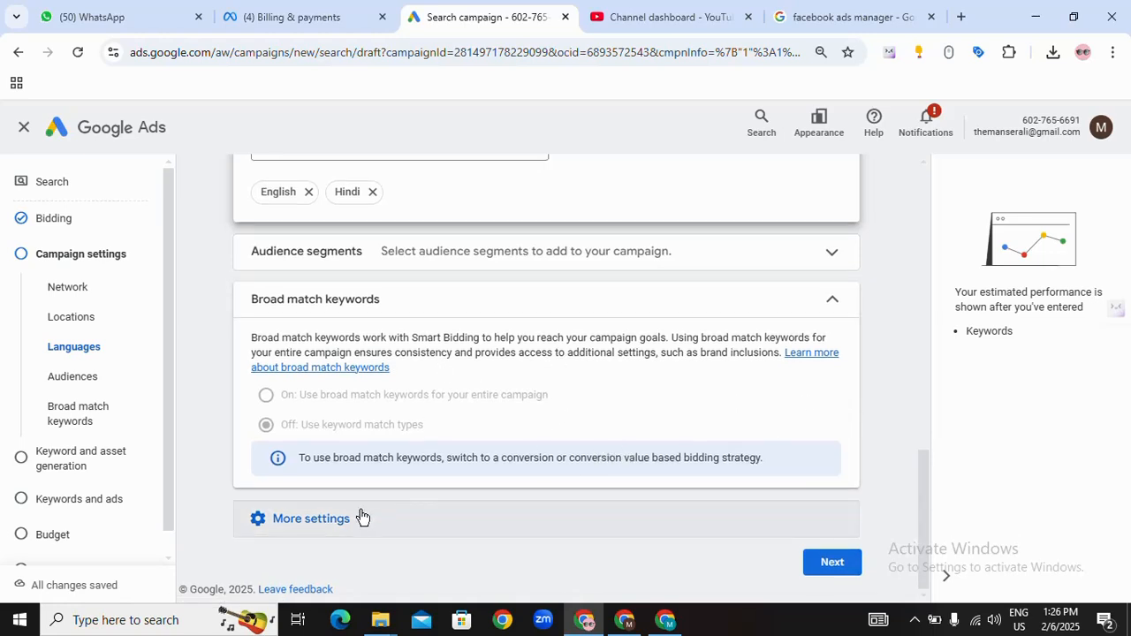
click(832, 562)
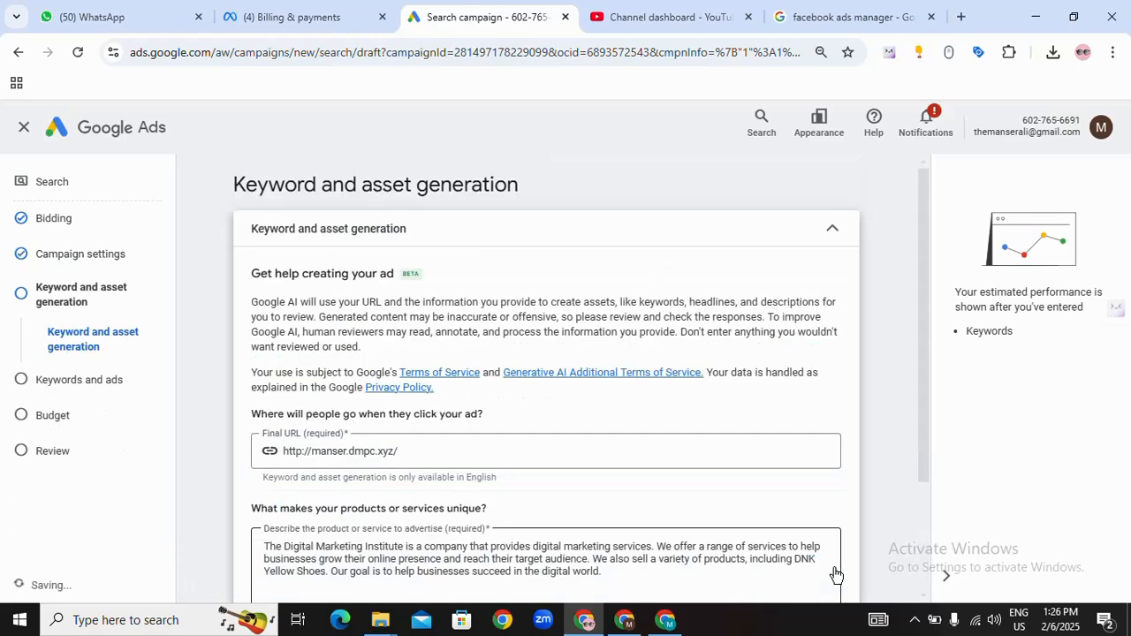
Step: Check the prefilled final URL and business description, and generate the keywords and ad assets from them
scroll(583, 424, down, 2)
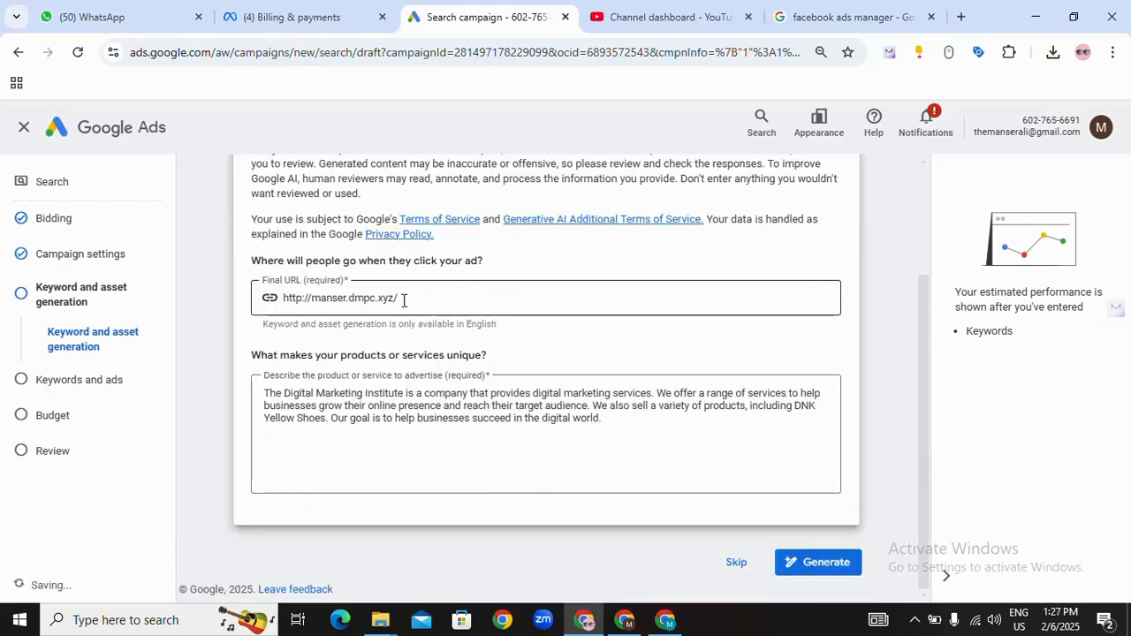
drag(402, 300, 269, 300)
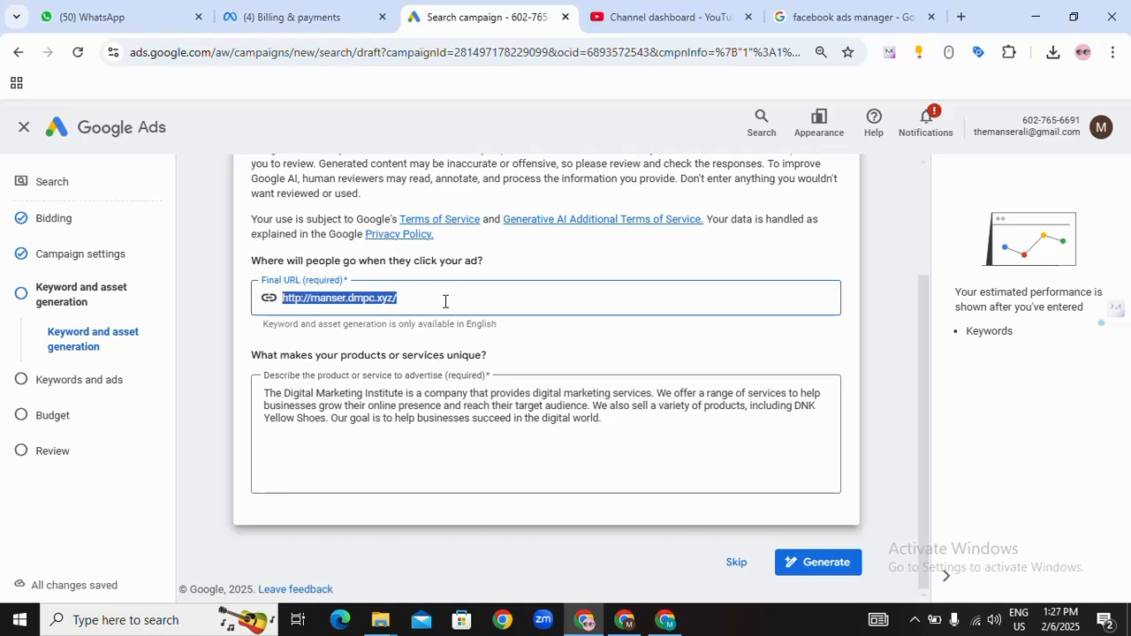
drag(263, 394, 627, 420)
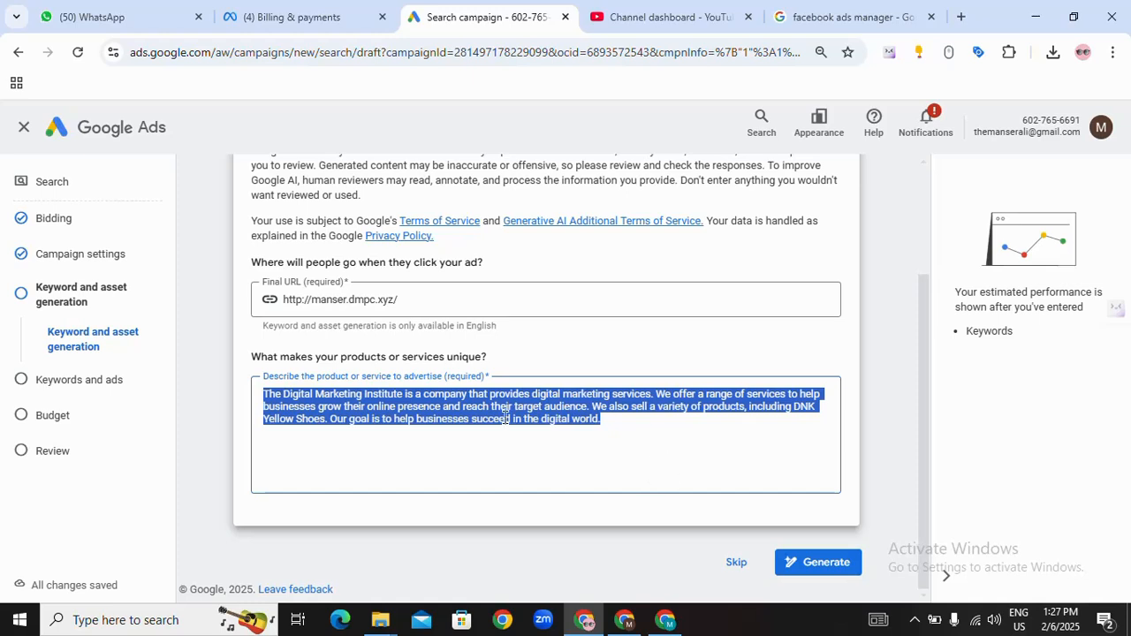
click(819, 567)
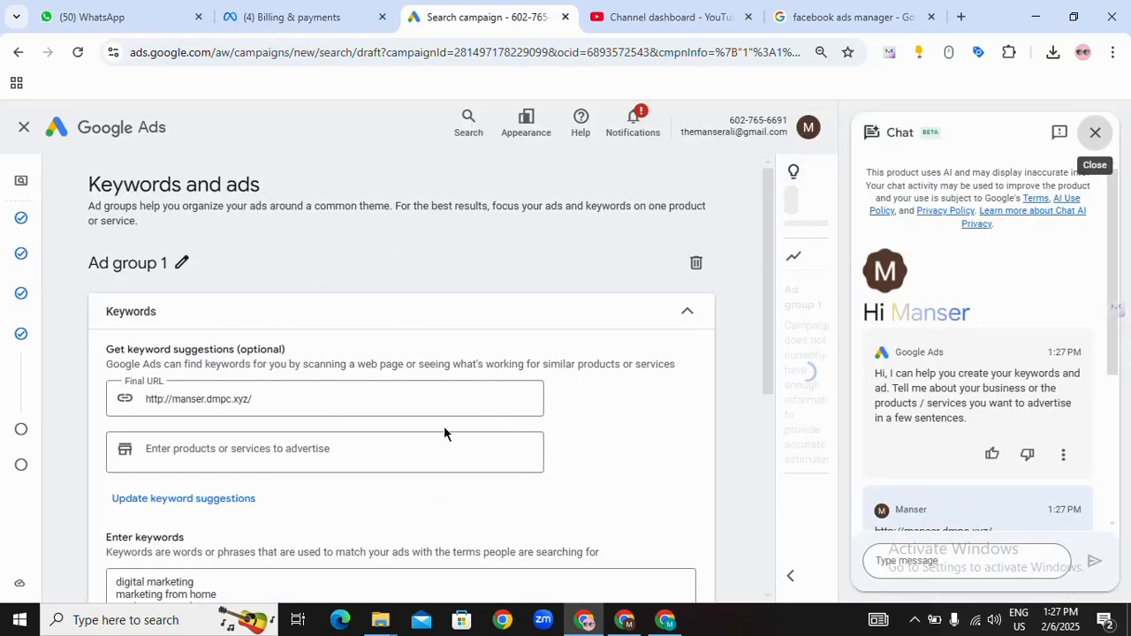
Step: Review the generated keyword list and the products or services suggested for Ad group 1
scroll(725, 432, down, 7)
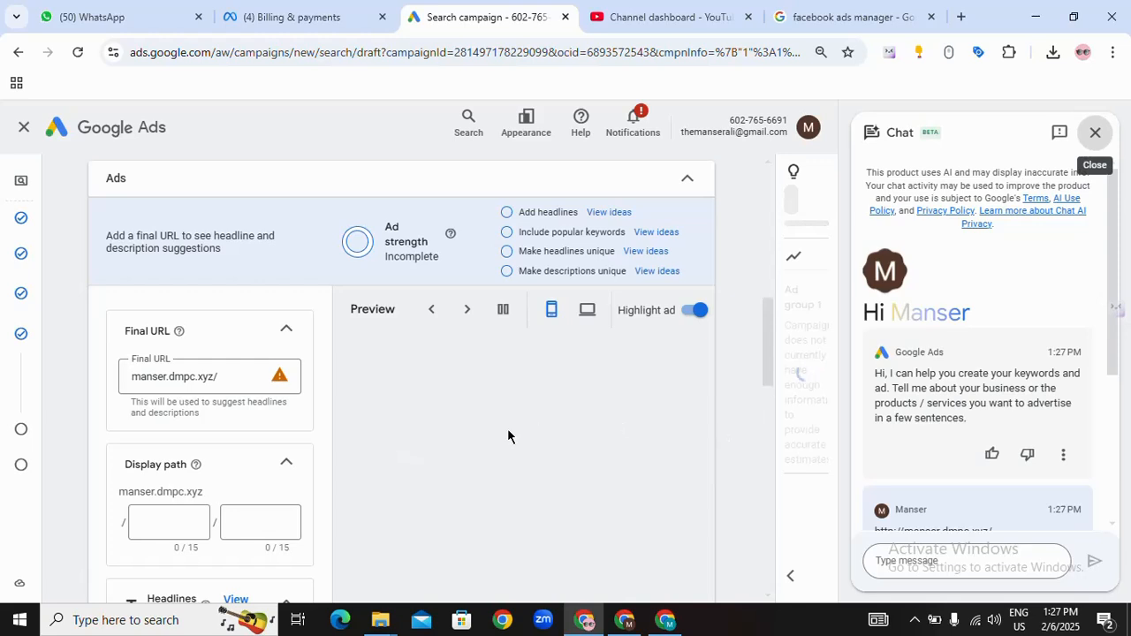
scroll(413, 453, up, 5)
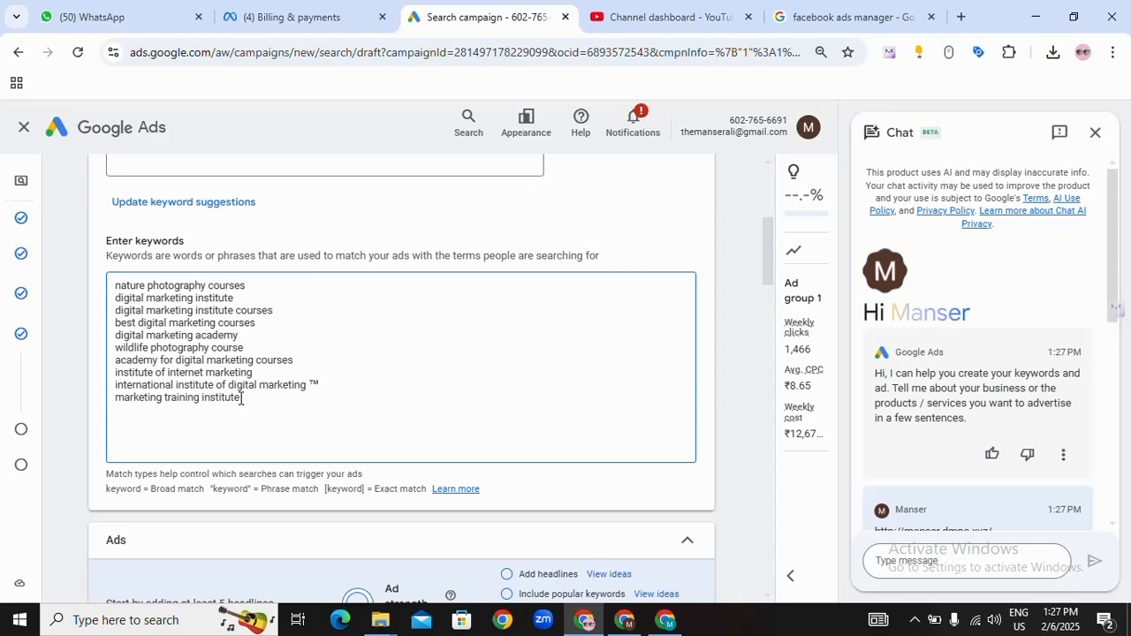
drag(242, 397, 115, 284)
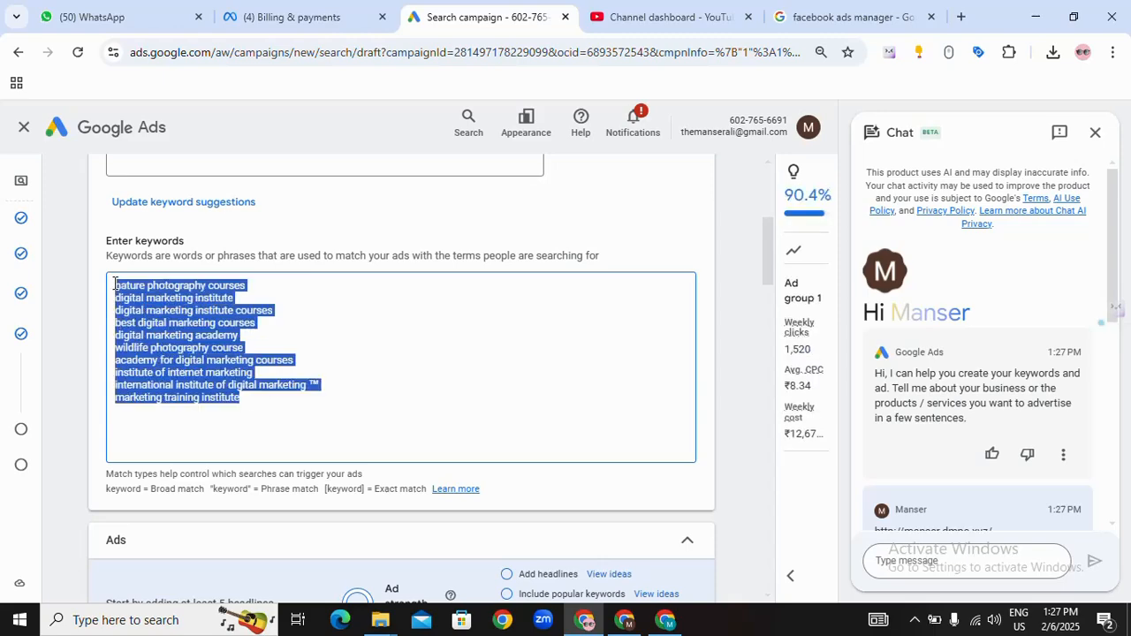
scroll(558, 334, up, 3)
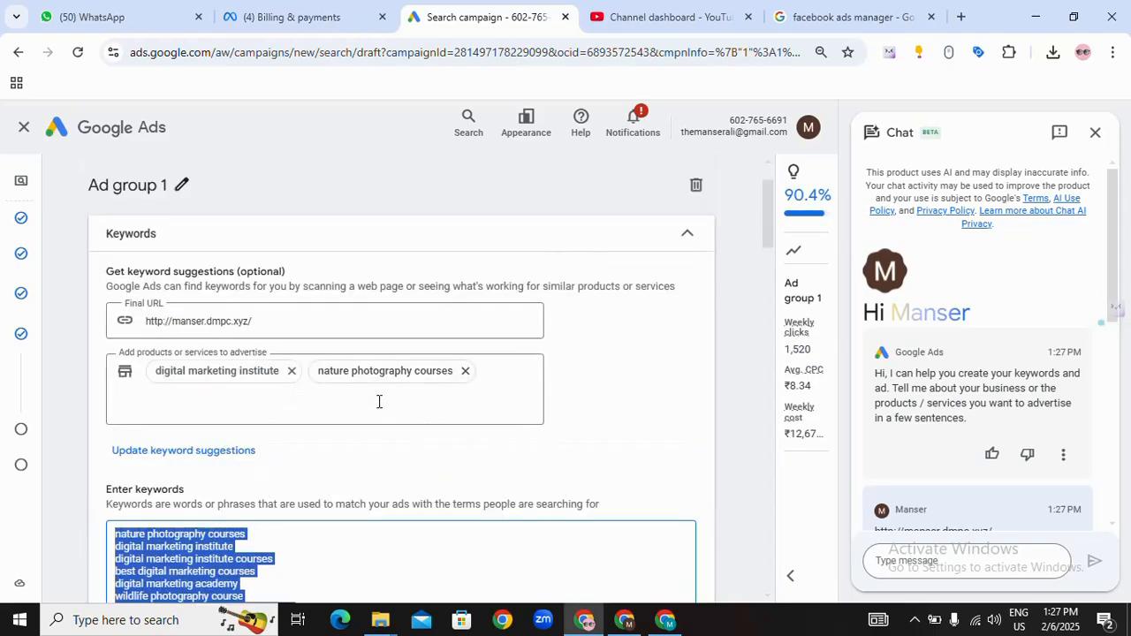
Step: Examine the Ads section's final URL, display path, preview, ad strength, headline and description fields, and the chat assistant's replies
scroll(379, 401, down, 5)
scroll(392, 469, down, 2)
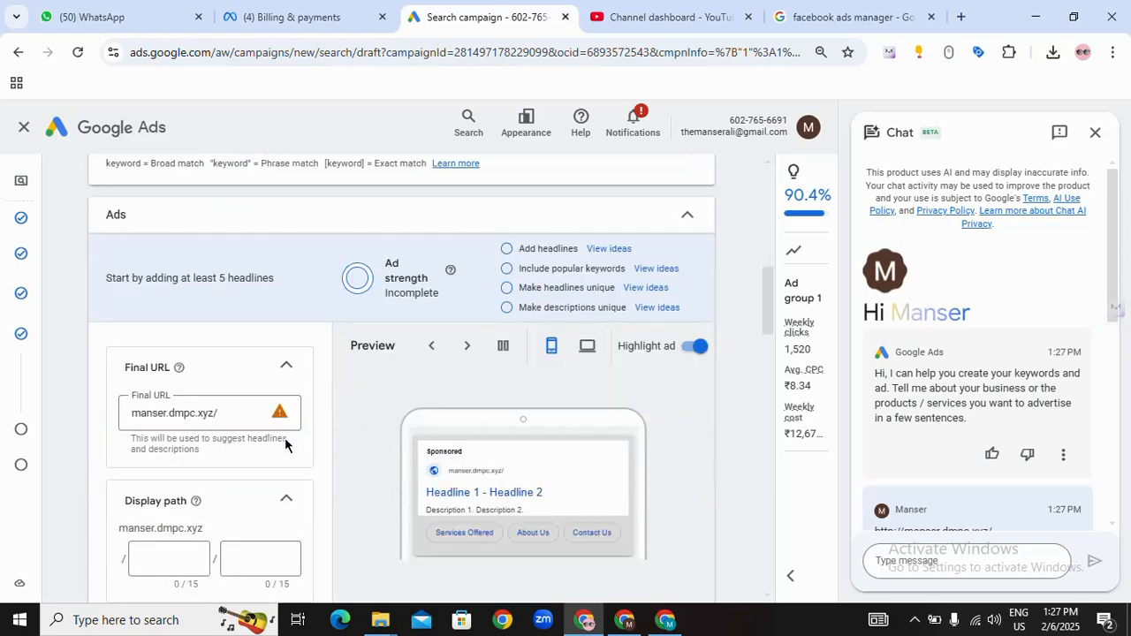
scroll(283, 442, down, 2)
scroll(269, 428, down, 2)
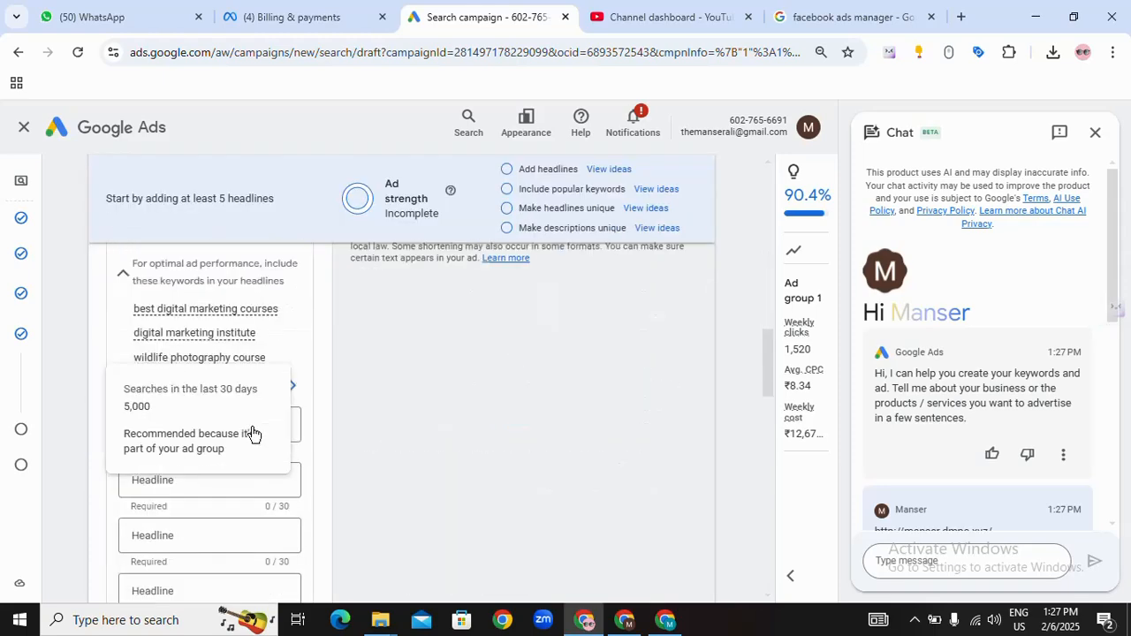
scroll(417, 425, up, 3)
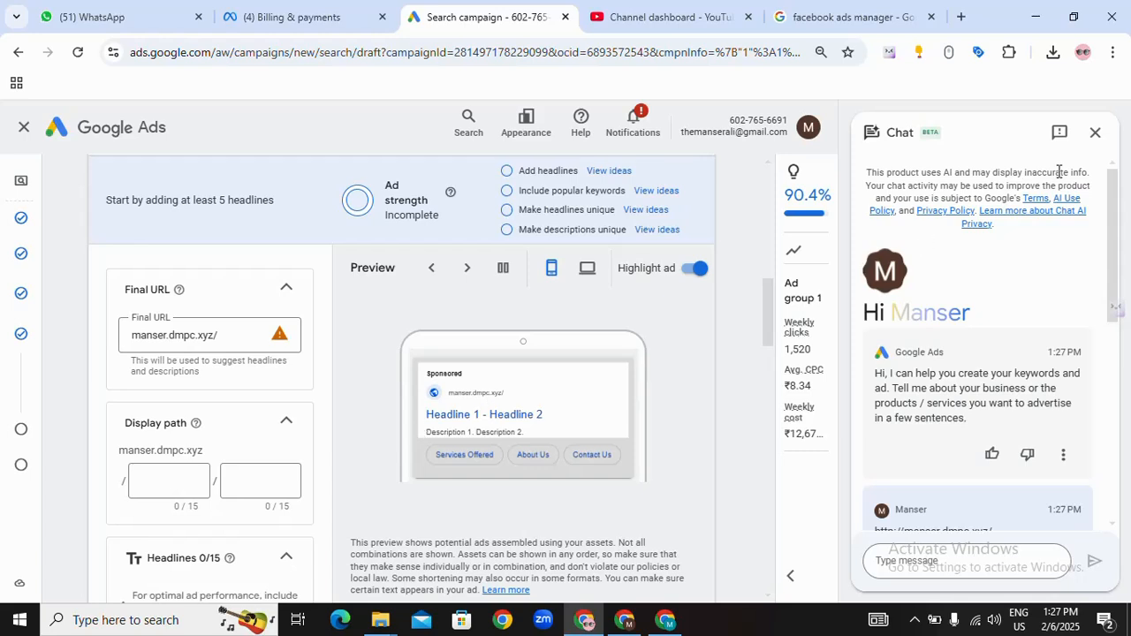
scroll(977, 457, down, 6)
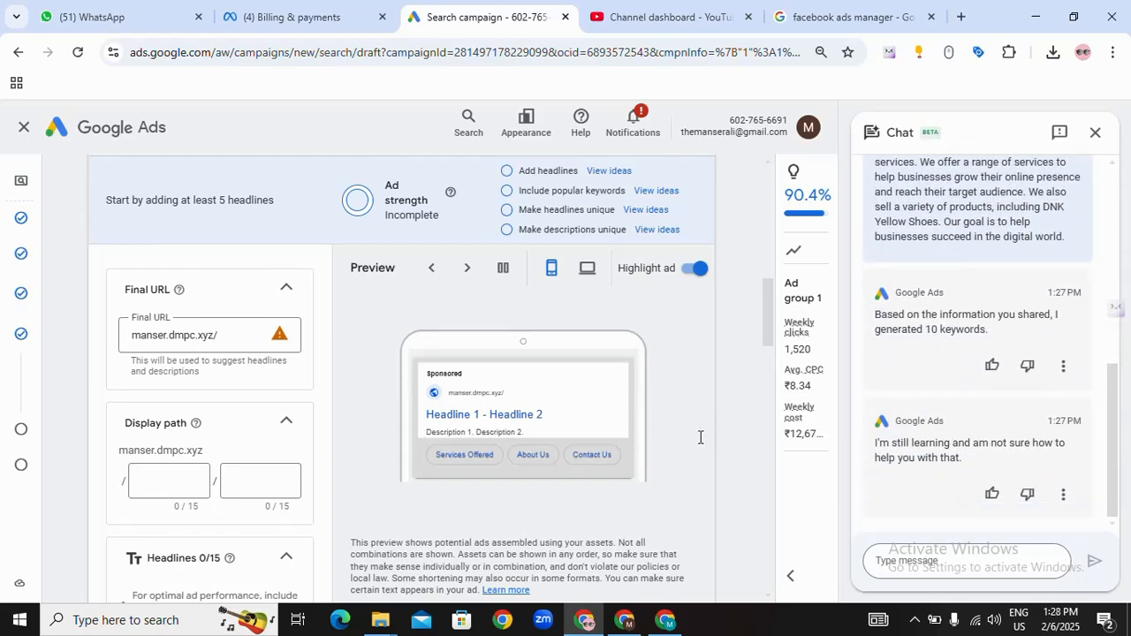
scroll(698, 440, down, 2)
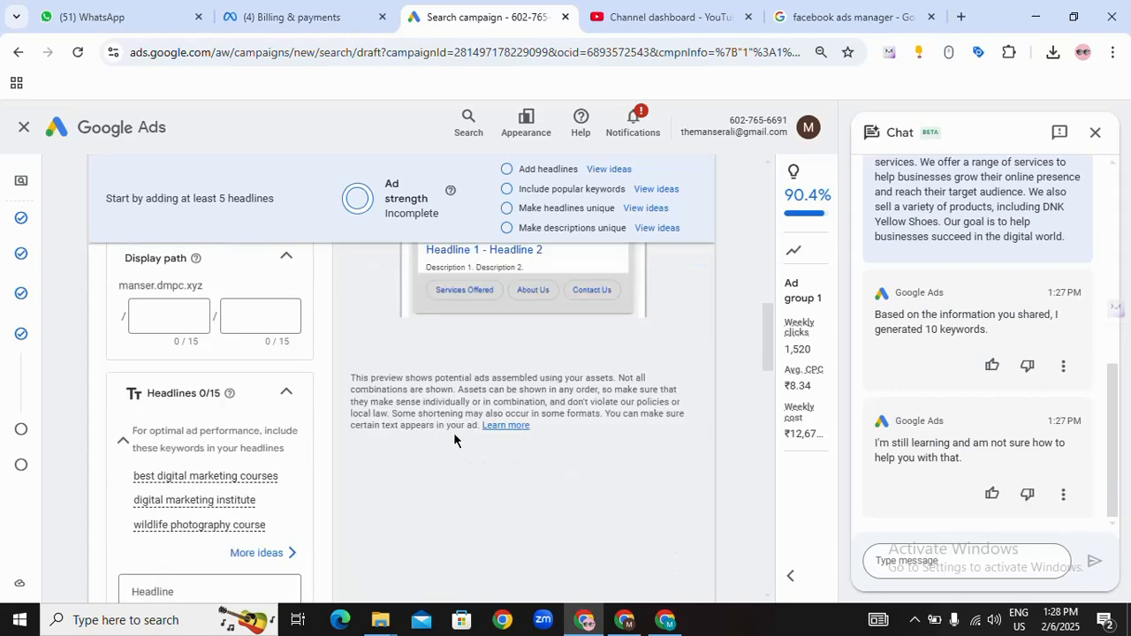
mouse_move(257, 480)
scroll(259, 479, down, 1)
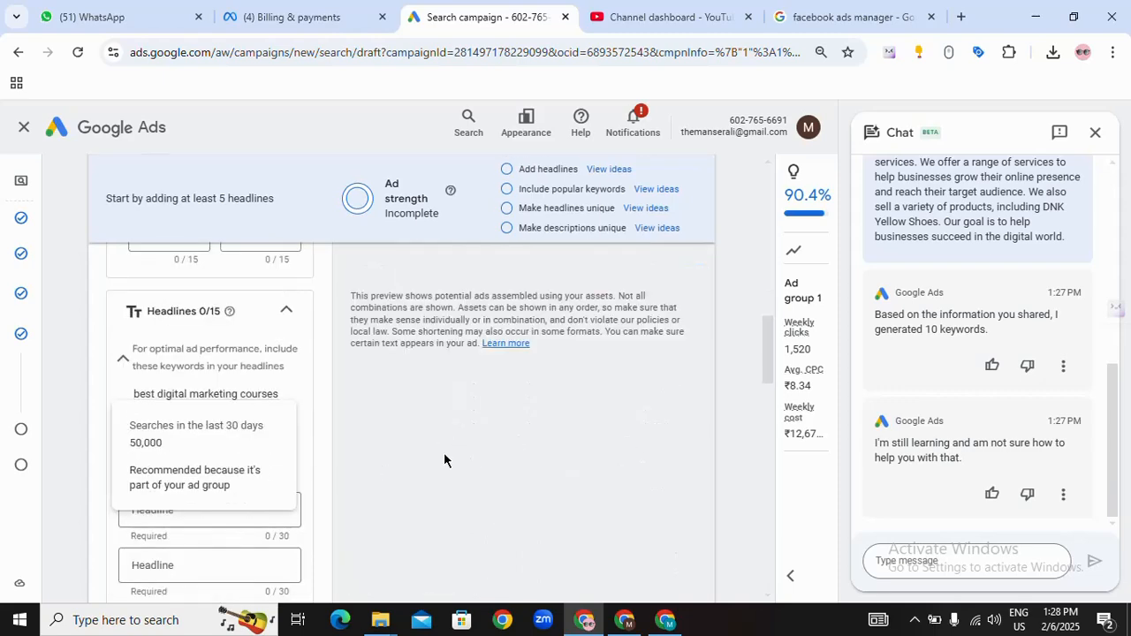
scroll(649, 428, up, 3)
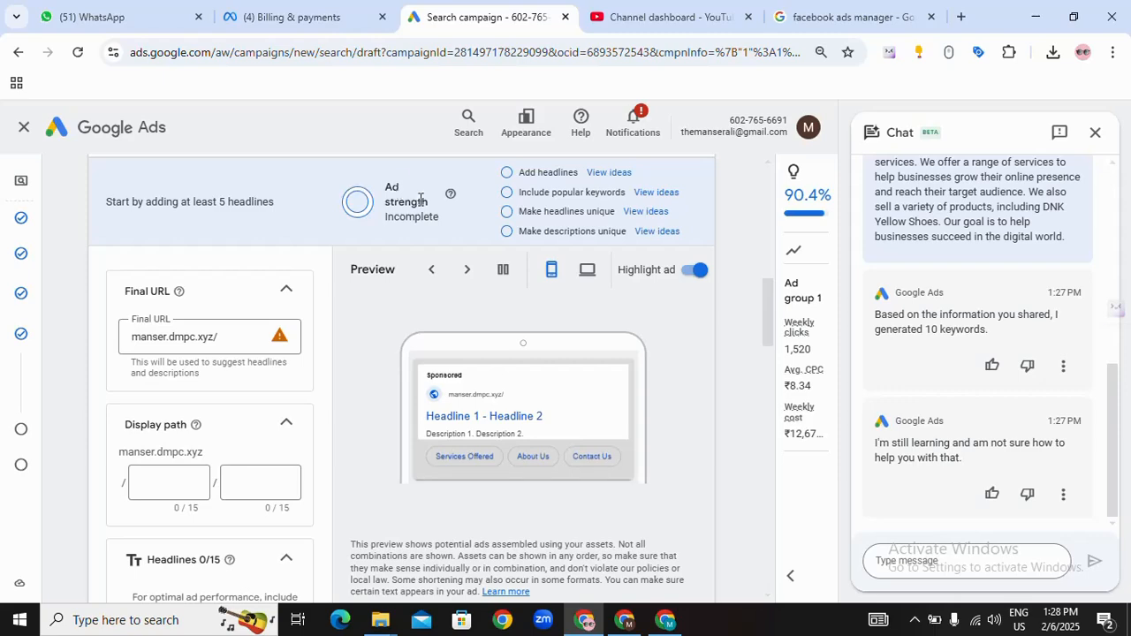
drag(345, 182, 438, 220)
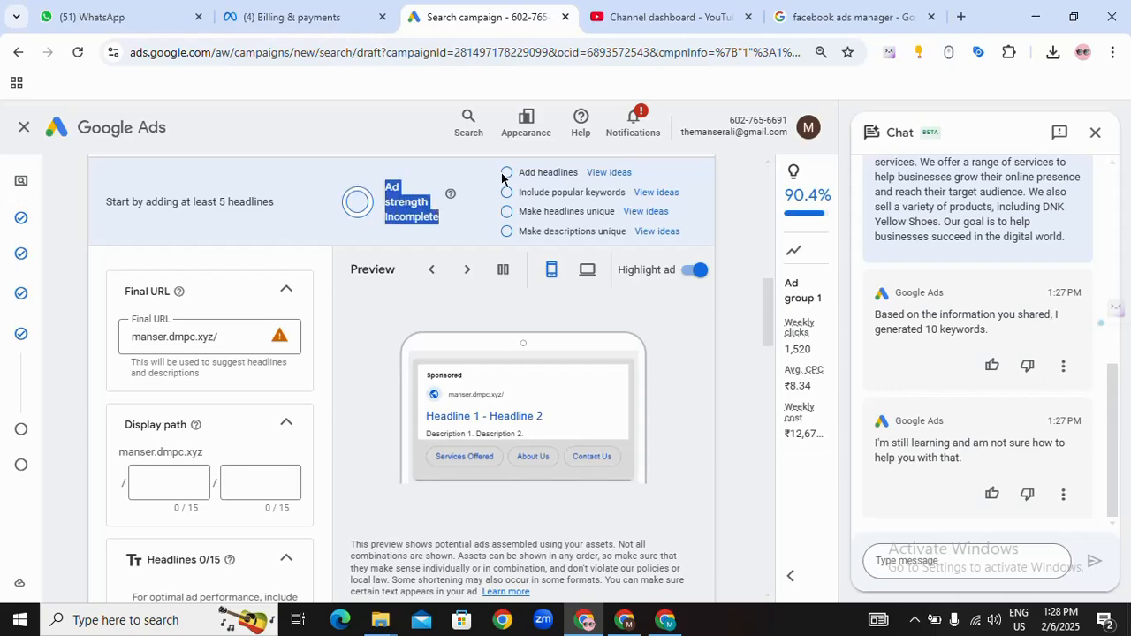
scroll(255, 422, down, 3)
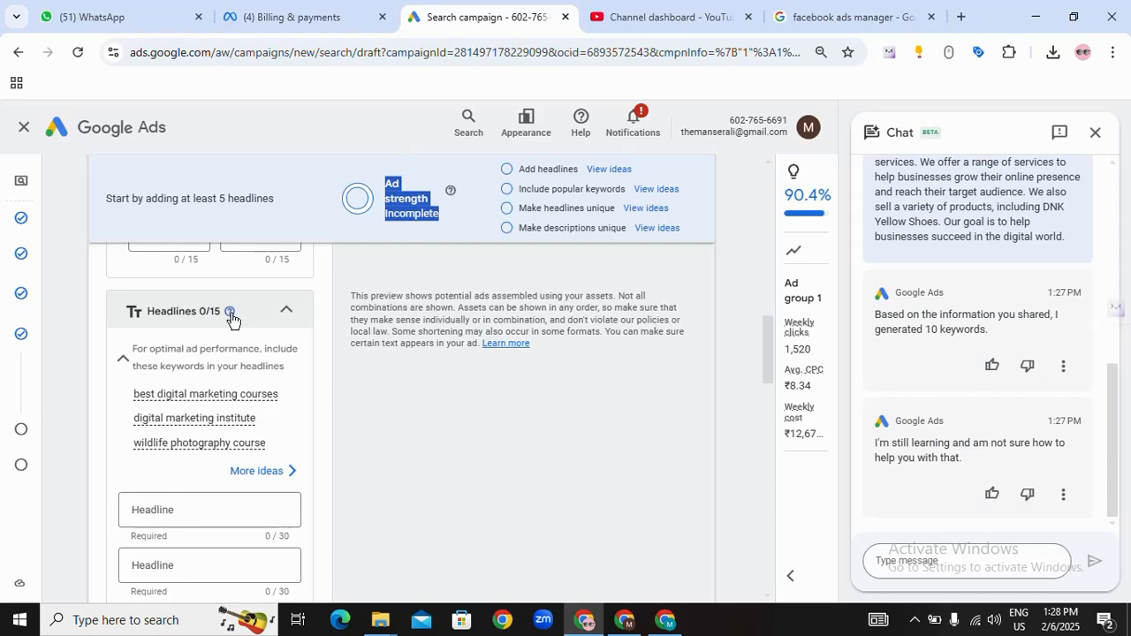
scroll(244, 417, down, 2)
scroll(243, 416, down, 4)
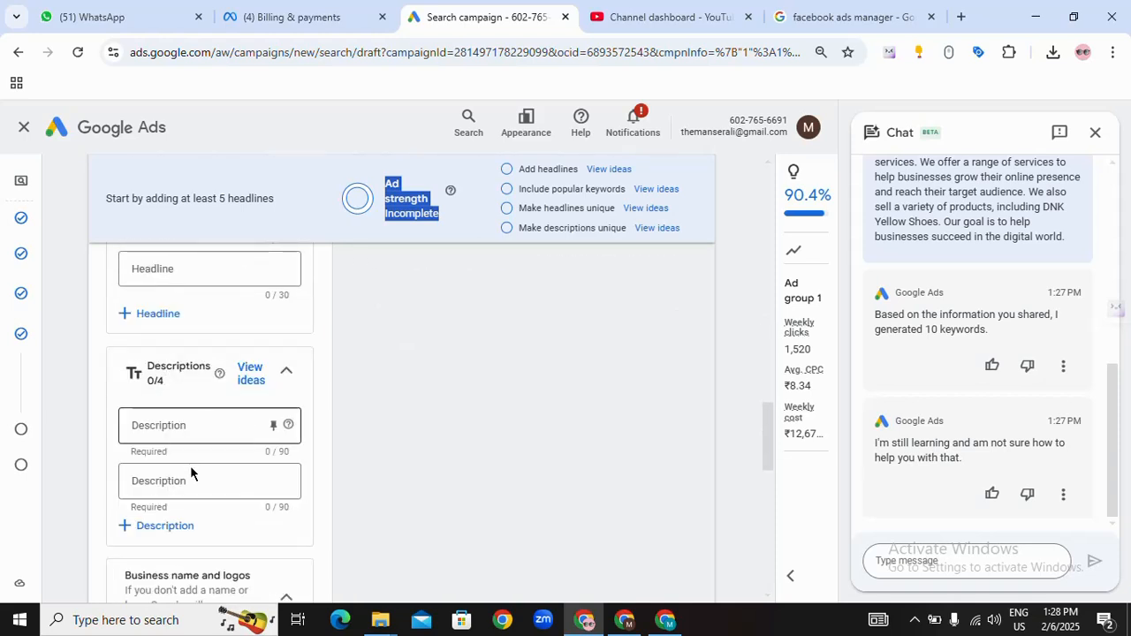
Step: Examine the ad's description fields, business name and logo section, sitelinks, suggested headline keywords and mobile preview
scroll(210, 469, down, 3)
scroll(210, 453, down, 1)
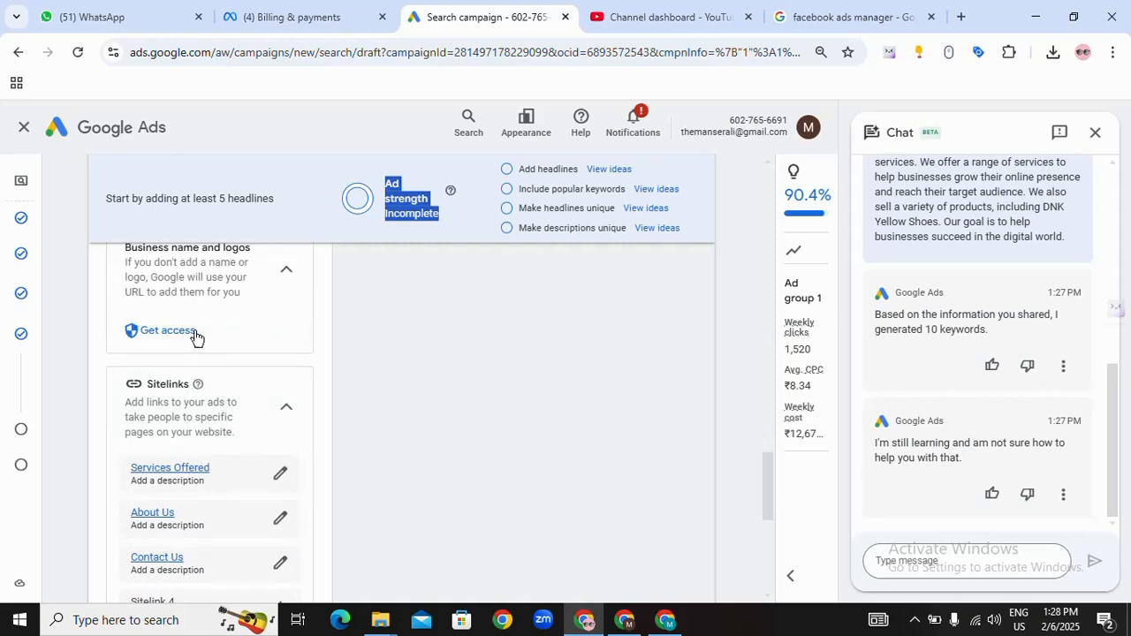
scroll(215, 437, up, 2)
scroll(214, 365, up, 2)
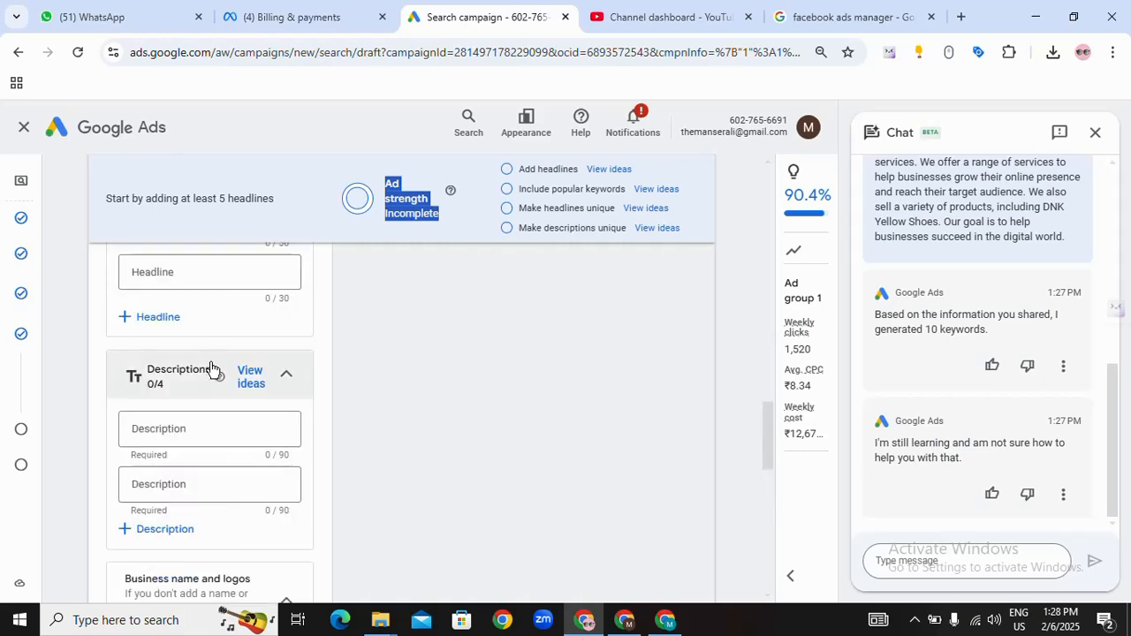
scroll(230, 427, up, 3)
scroll(231, 427, up, 1)
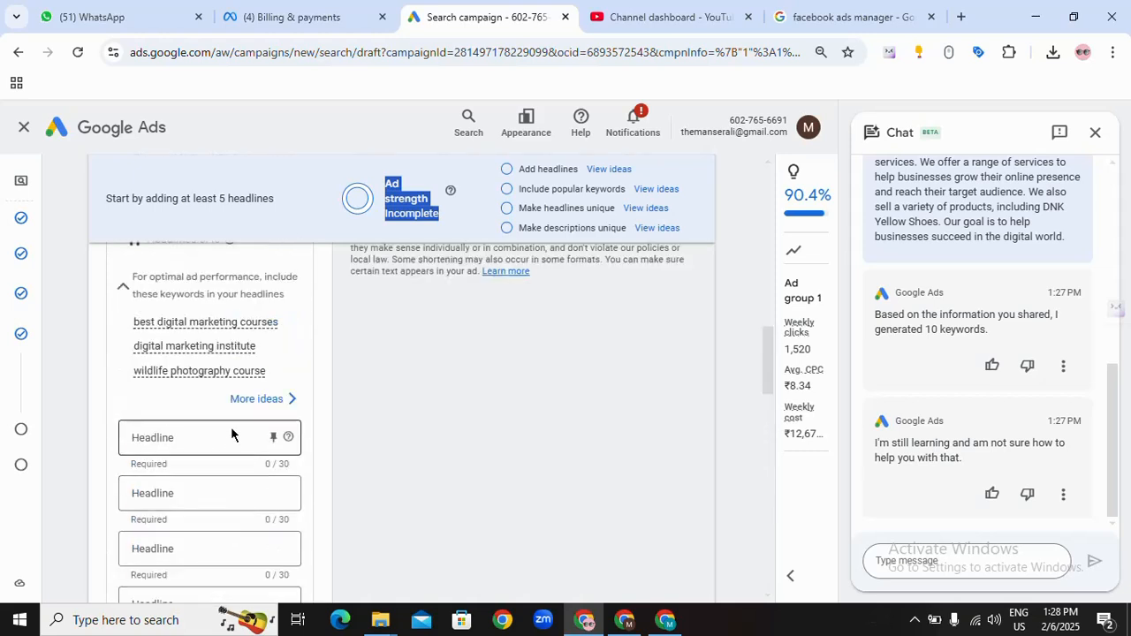
scroll(230, 427, up, 2)
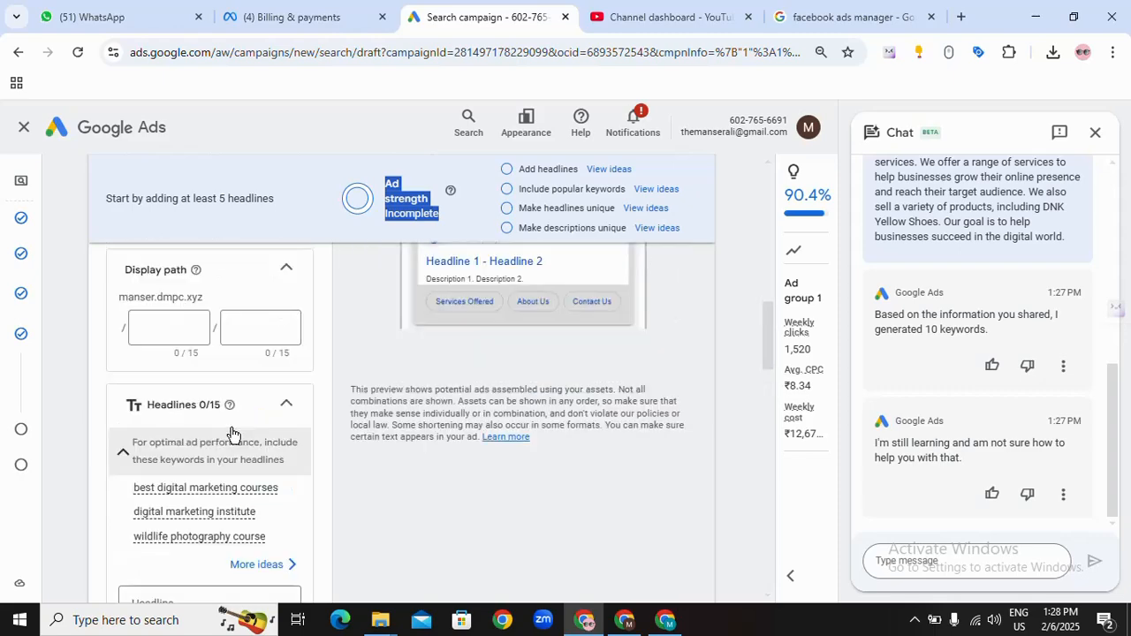
scroll(232, 431, up, 2)
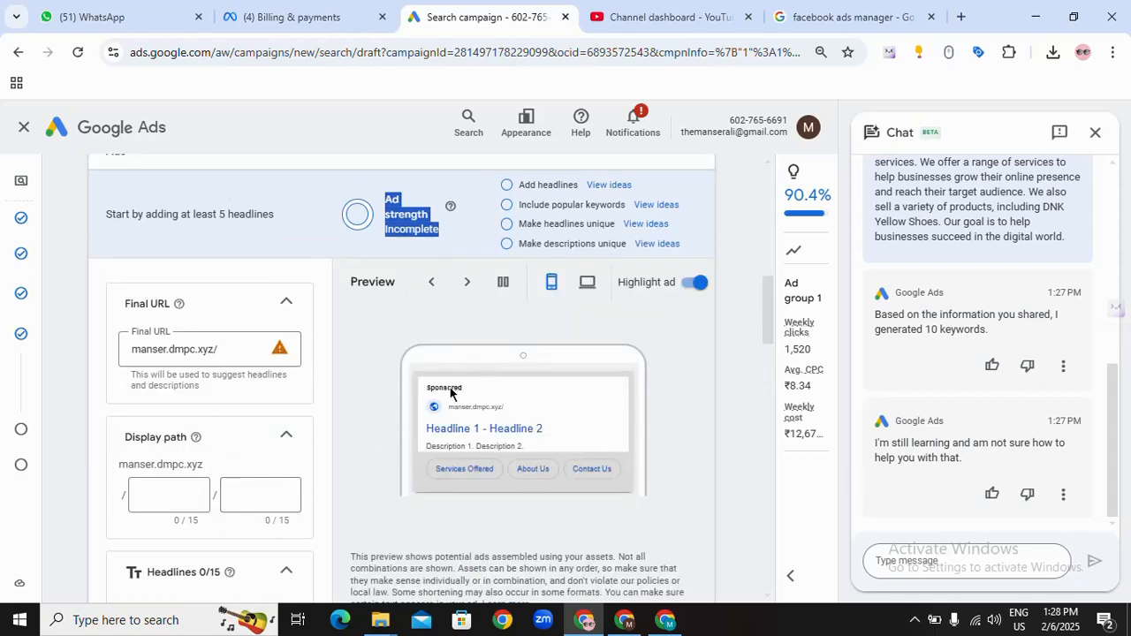
click(423, 377)
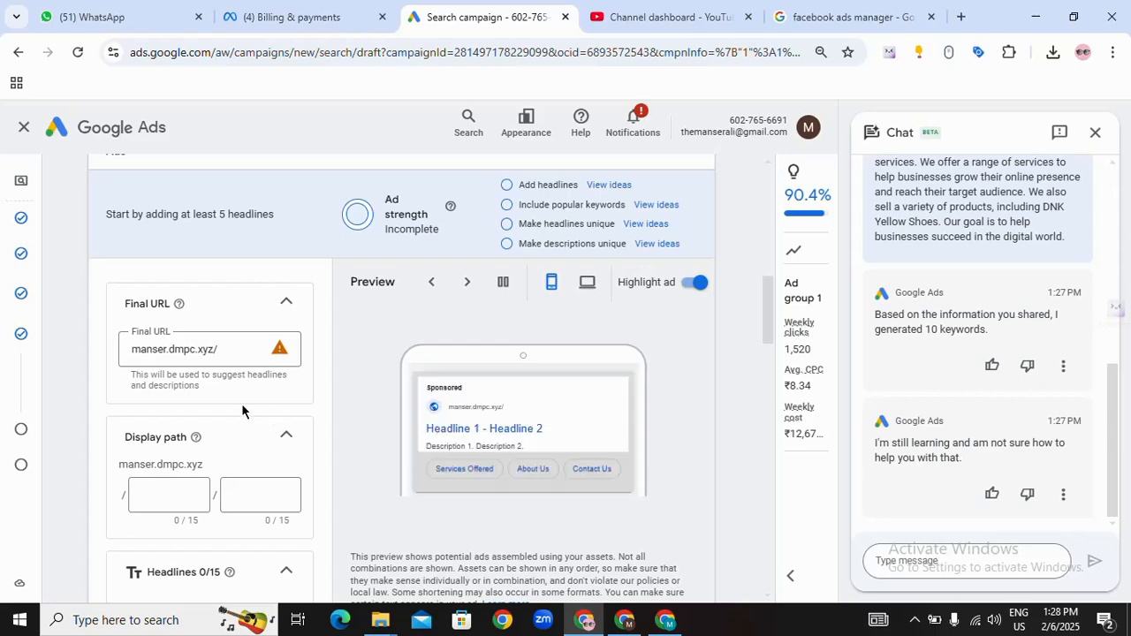
scroll(242, 407, up, 3)
scroll(252, 421, down, 2)
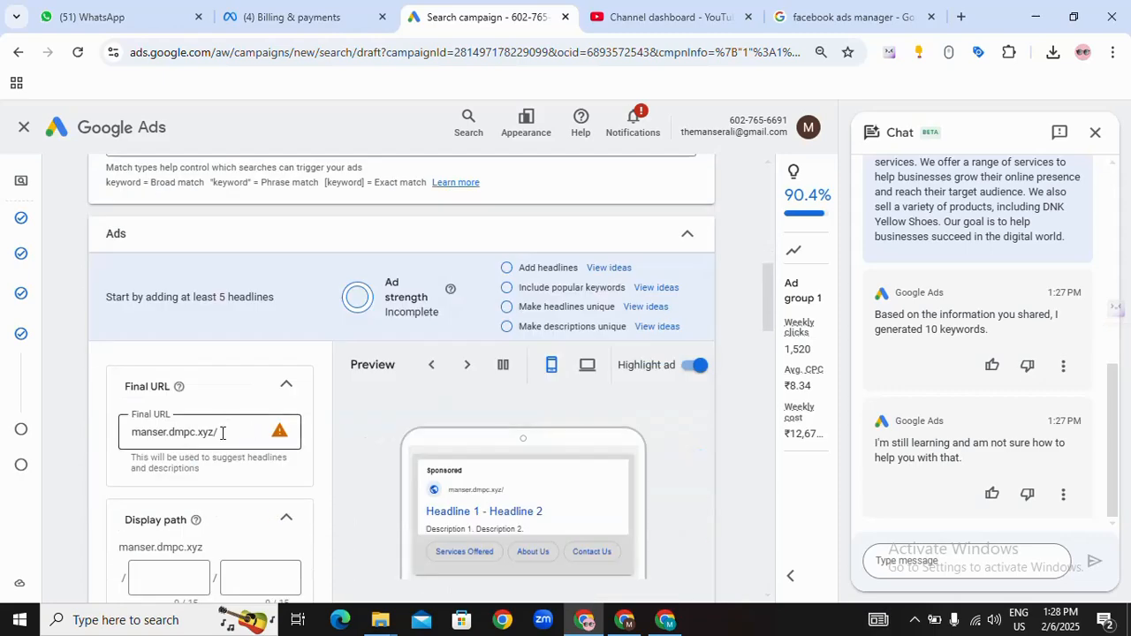
click(230, 434)
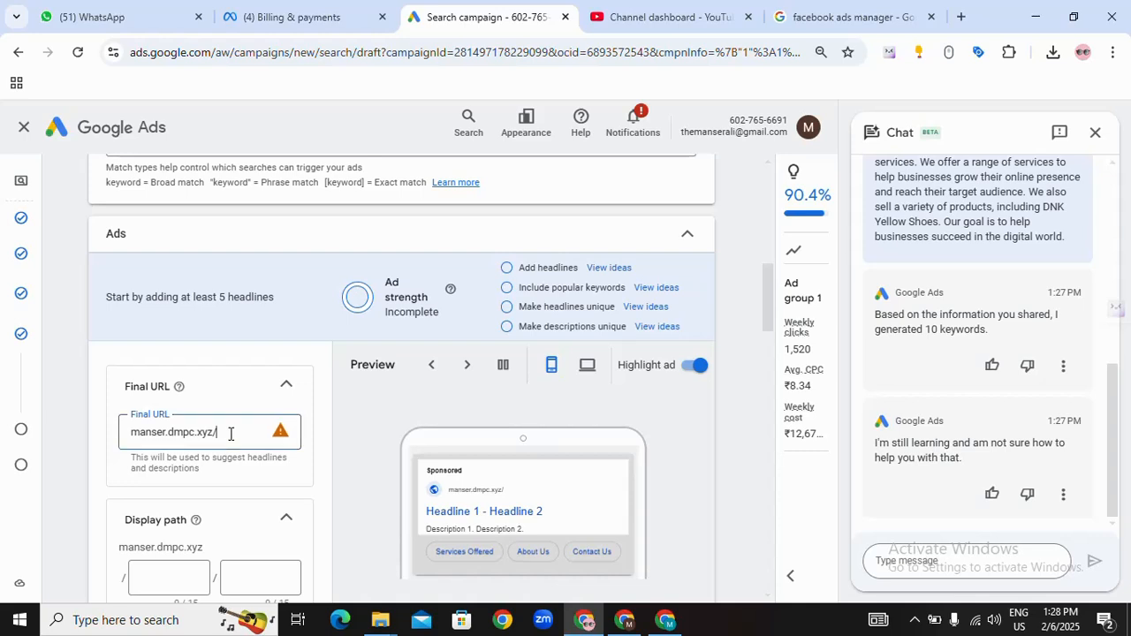
drag(230, 434, 101, 434)
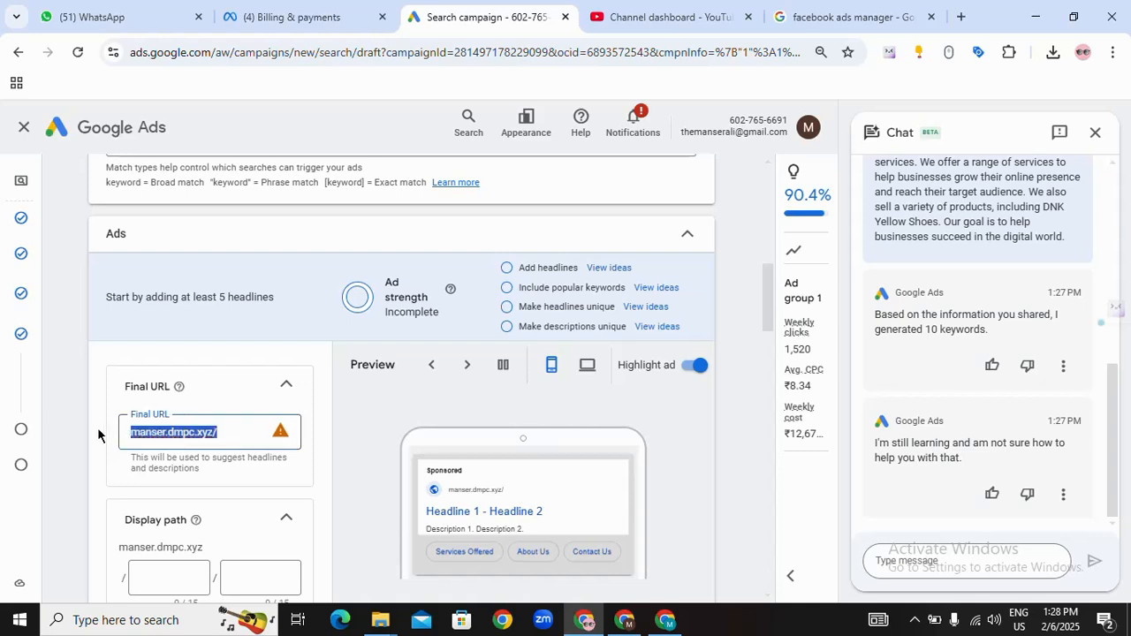
text(http://manser.dmpc.xyz/)
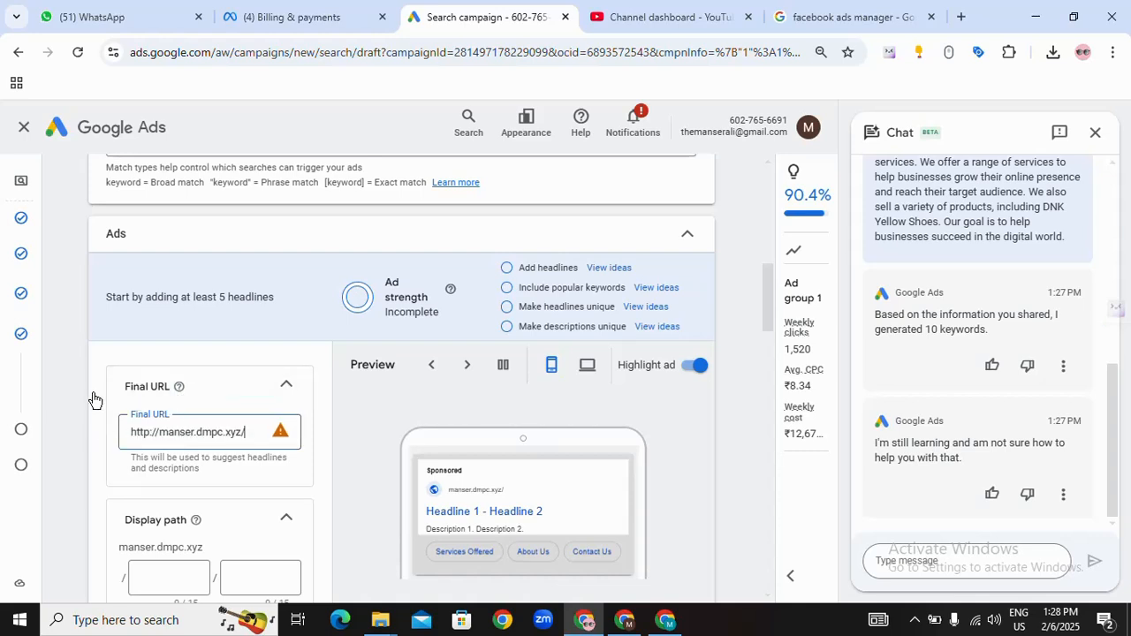
click(89, 394)
click(255, 433)
scroll(316, 467, down, 2)
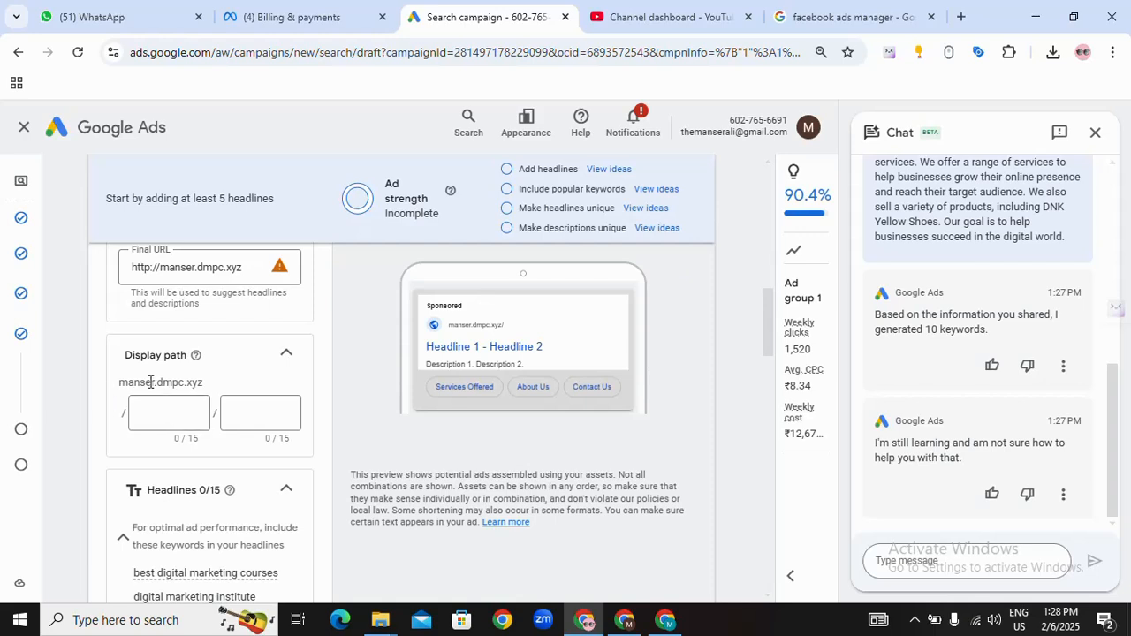
Step: Set the two display path fields to "demo" and "class" and check the path in the ad preview
click(163, 408)
text(demo)
click(244, 408)
text(cou)
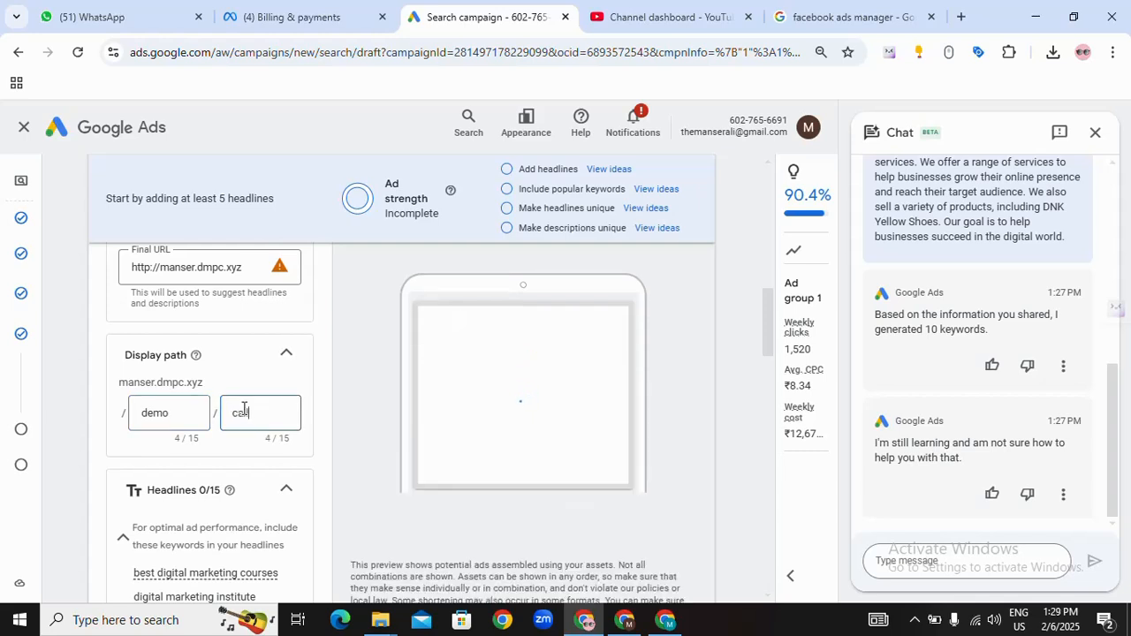
text(lass)
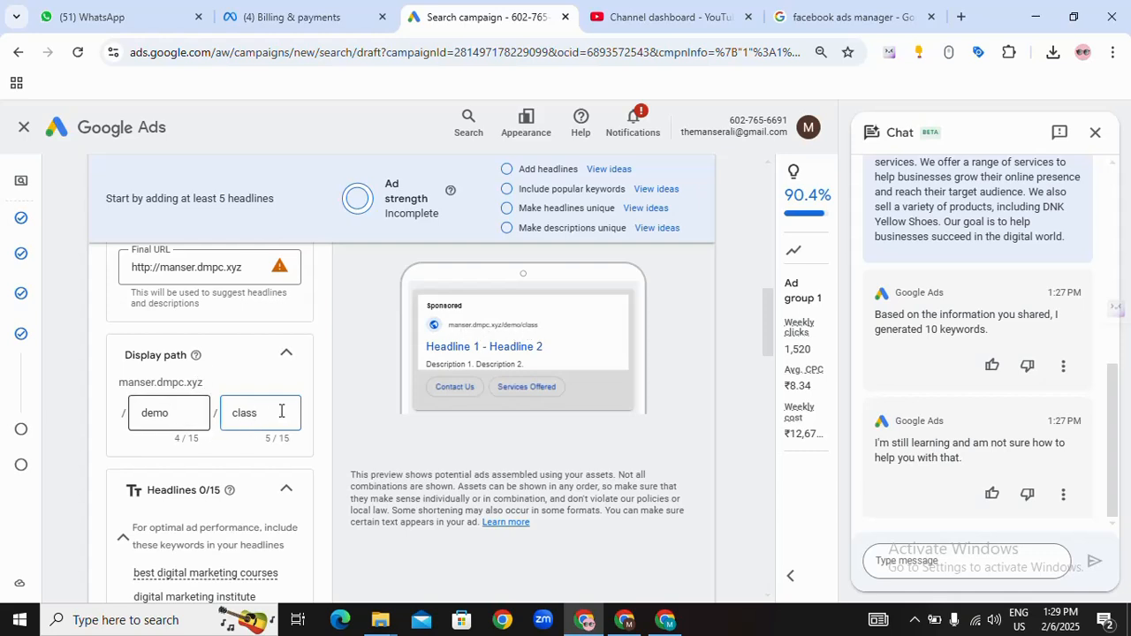
scroll(291, 430, down, 1)
scroll(248, 364, up, 1)
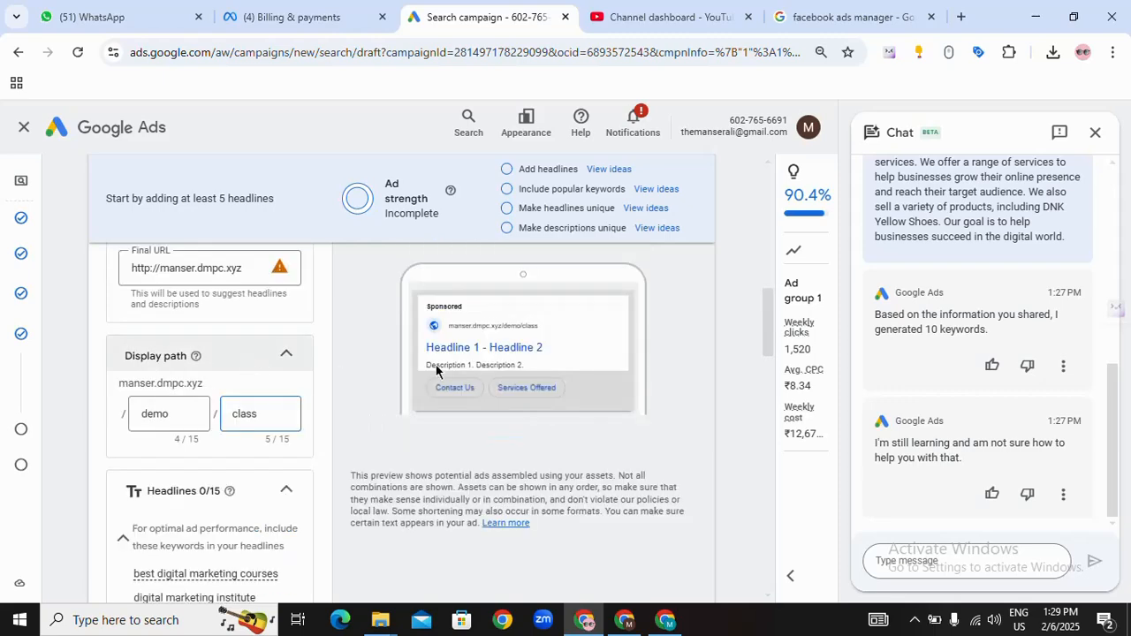
Step: Fill the first three headlines with the suggestions "Digital Marketing Institute", "DNK Yellow Shoes" and "Get Your Marketing Shoes"
scroll(221, 408, down, 3)
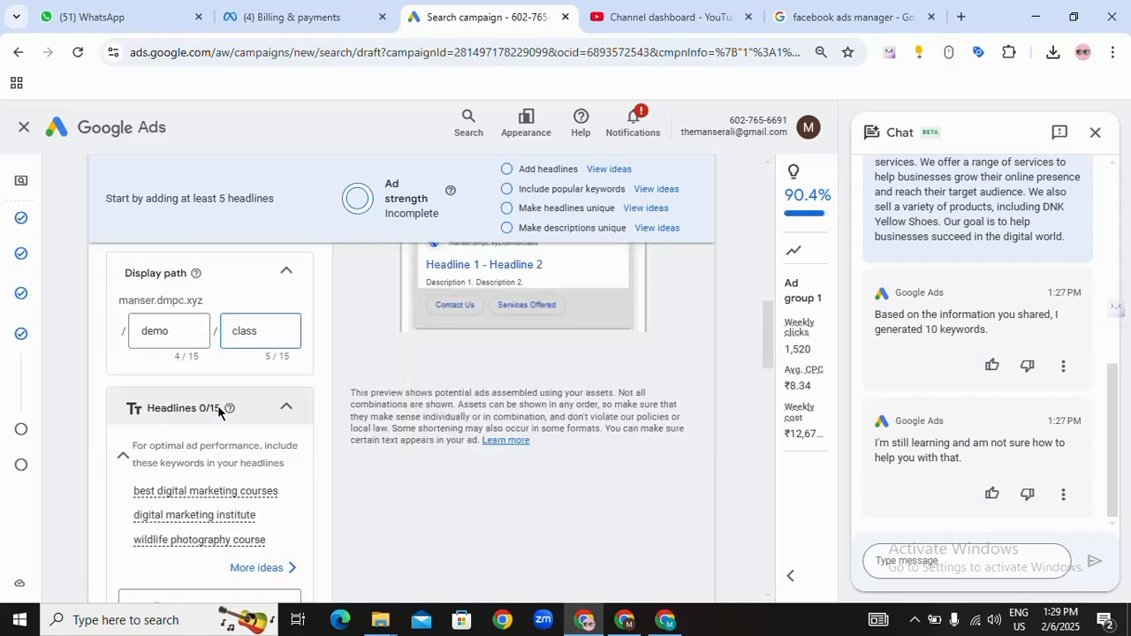
mouse_move(216, 334)
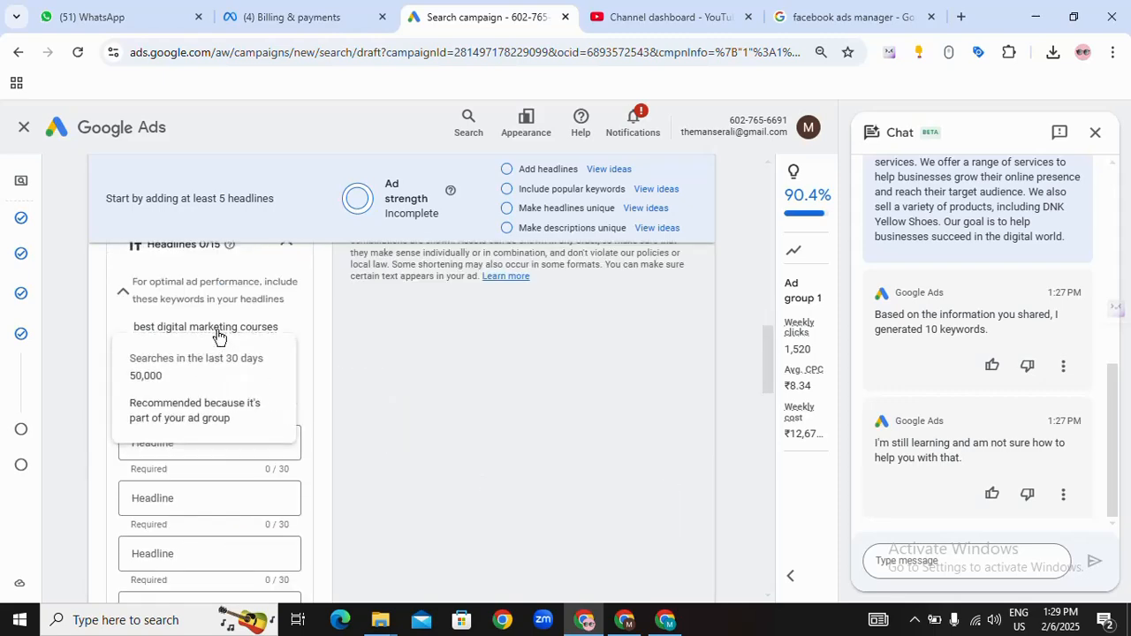
click(197, 451)
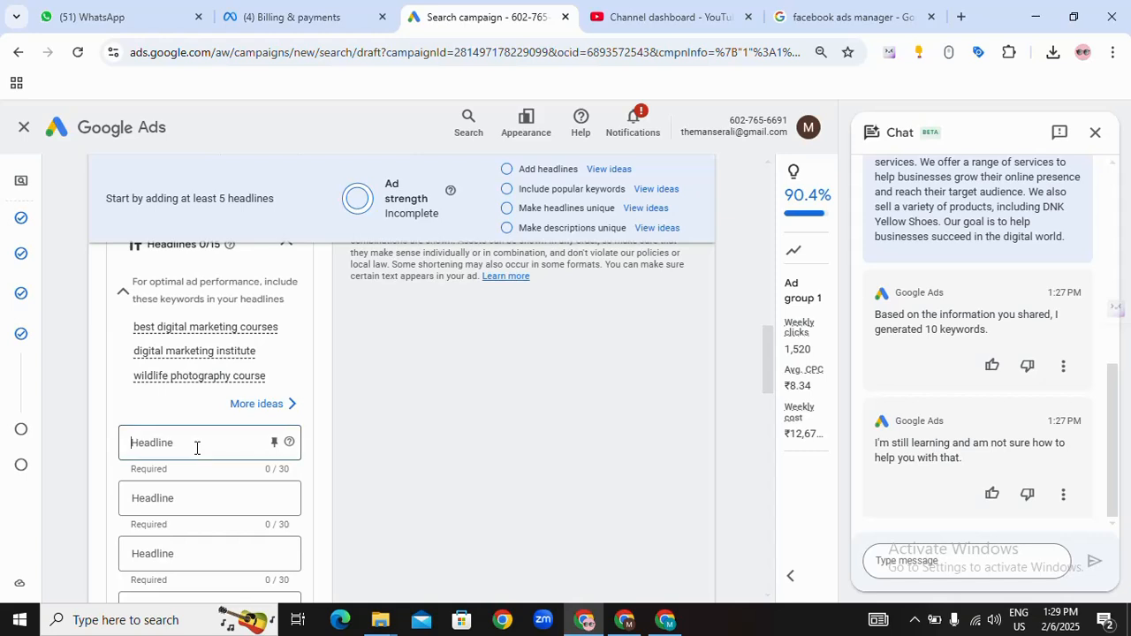
click(195, 505)
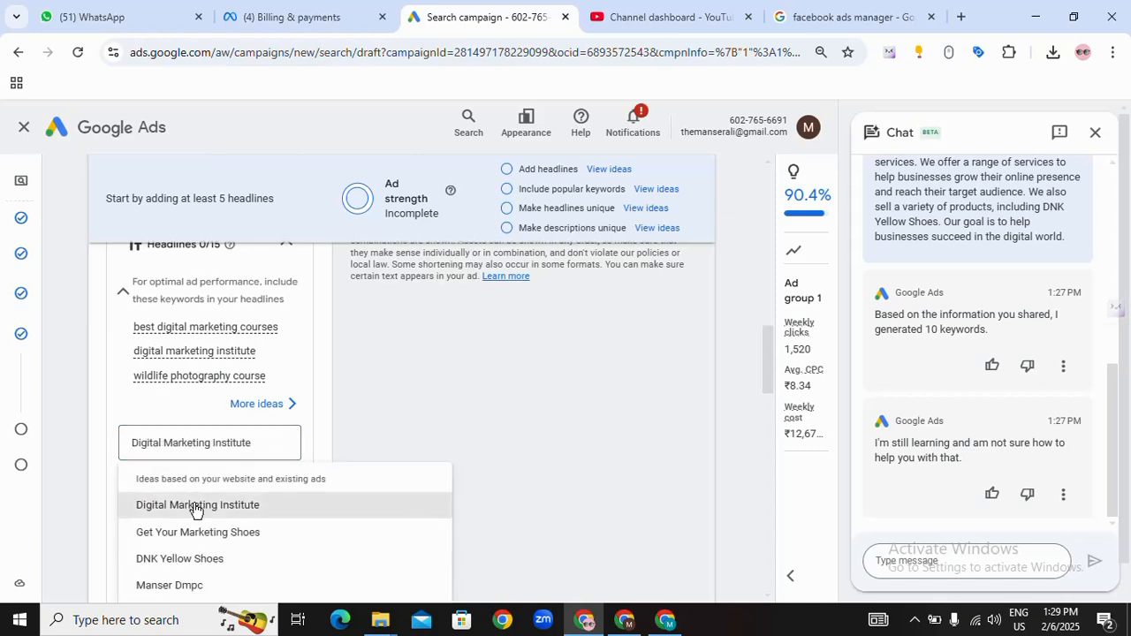
scroll(174, 415, down, 1)
click(167, 424)
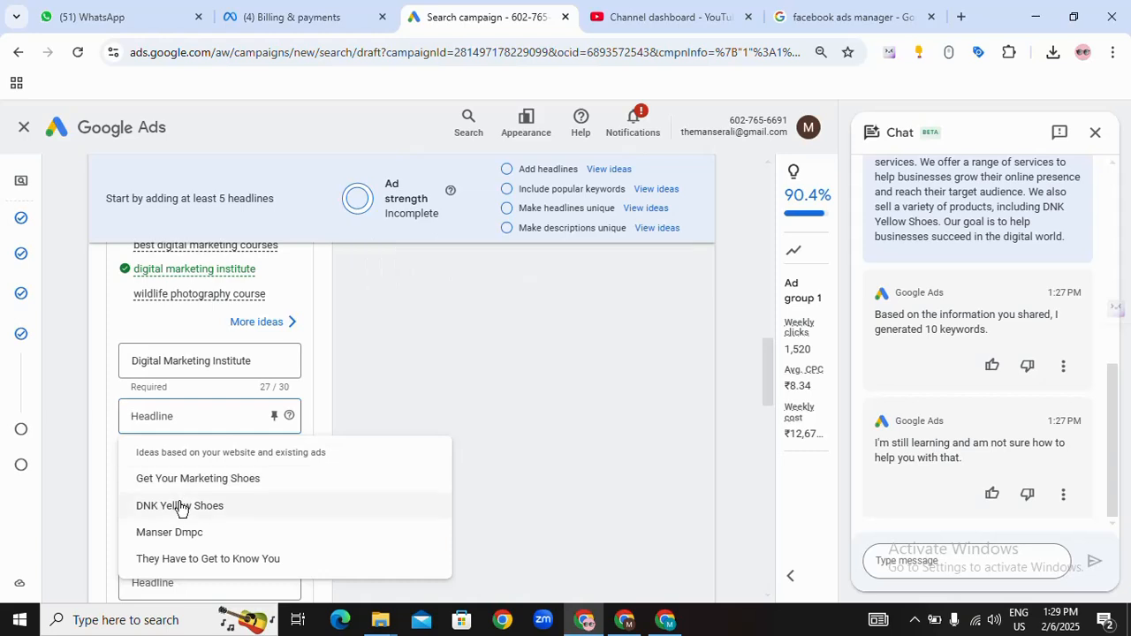
click(177, 505)
click(185, 471)
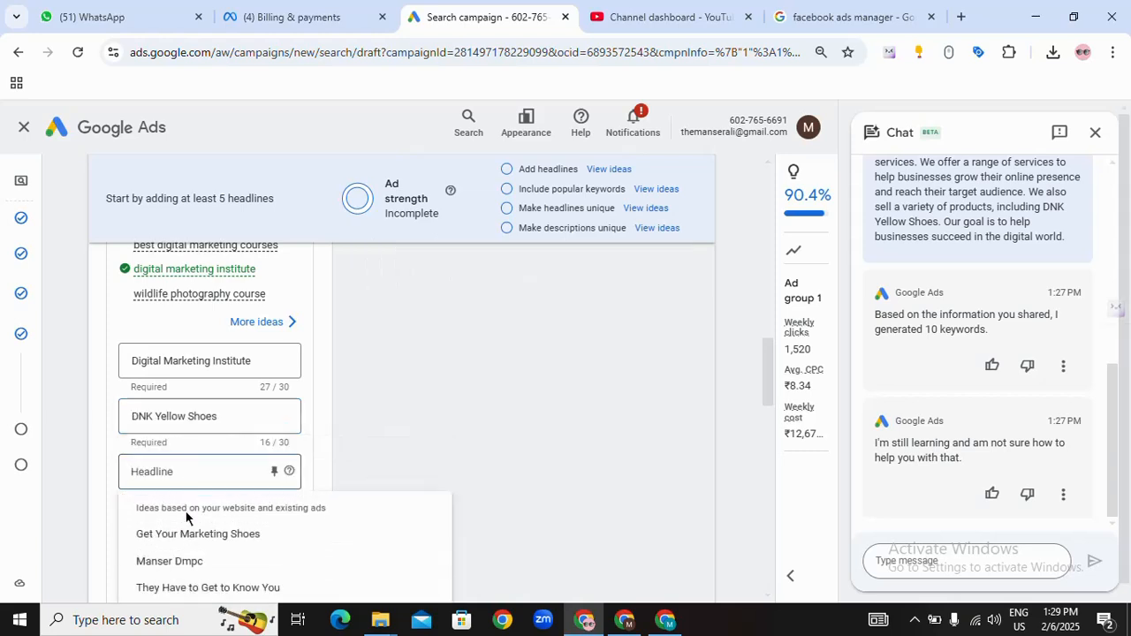
click(188, 533)
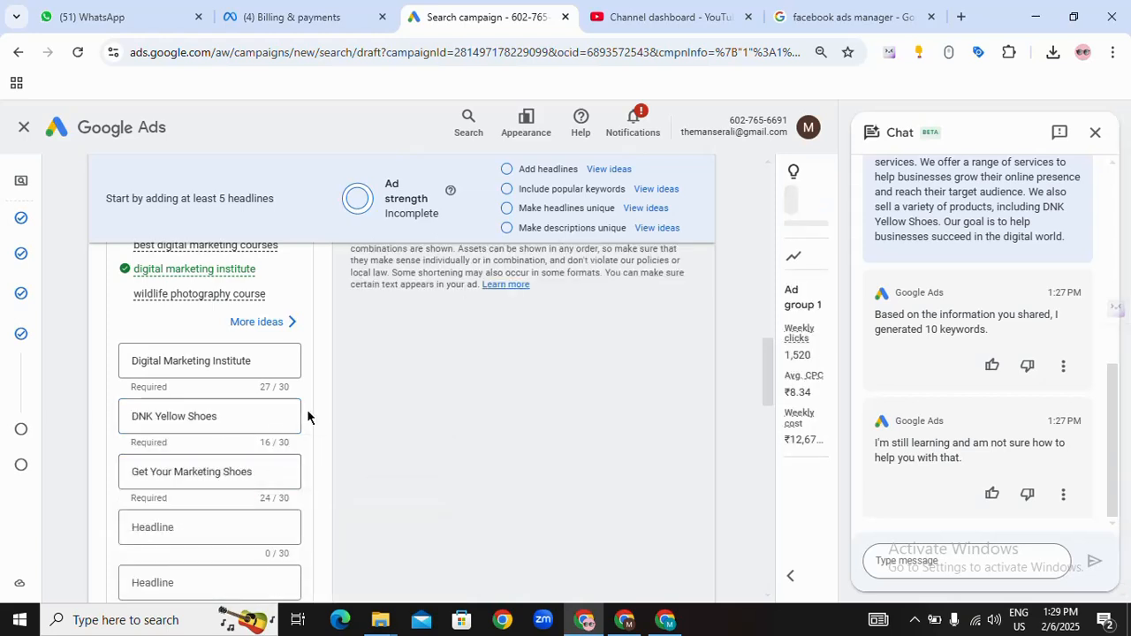
Step: Fill the fourth headline with the suggested site name and the fifth with "They Have to Get to Know You"
scroll(265, 410, down, 2)
click(181, 371)
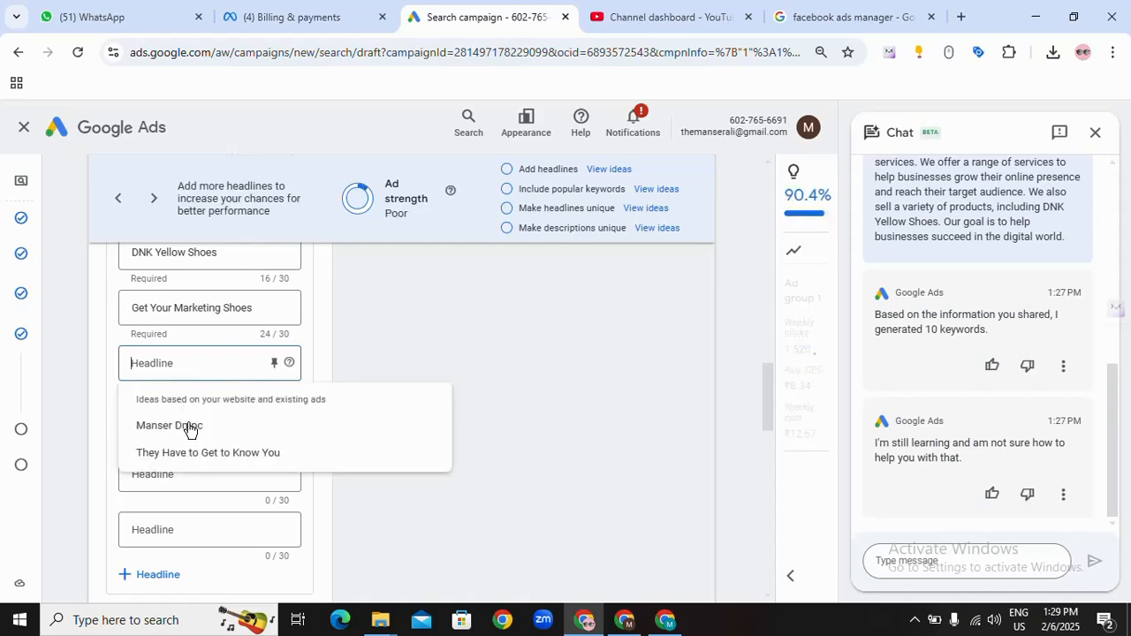
click(186, 427)
click(188, 420)
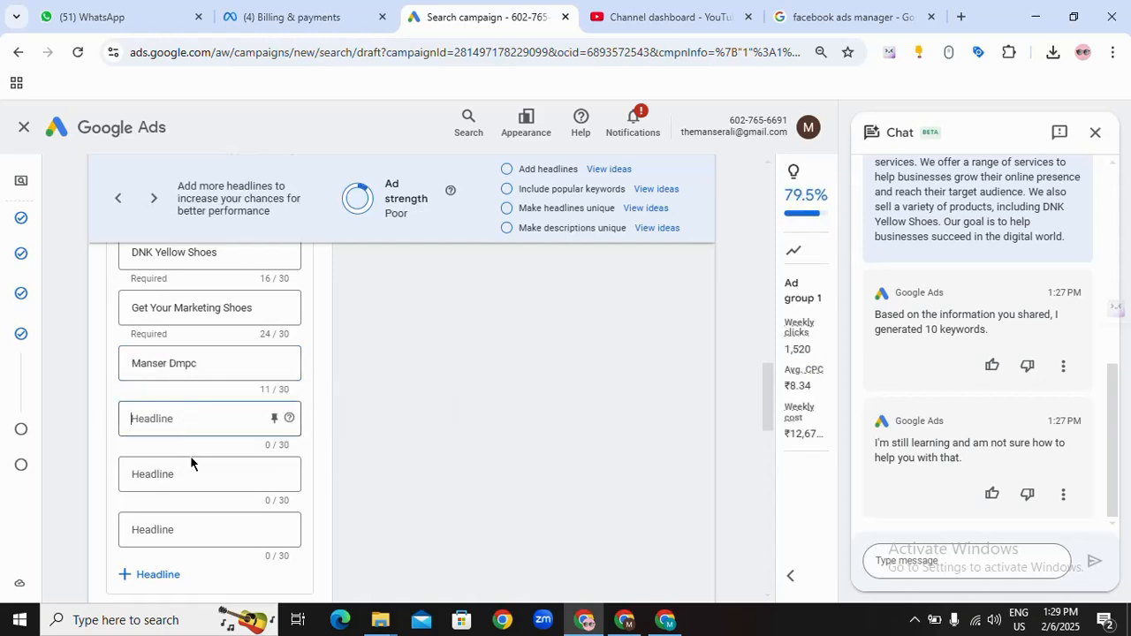
click(191, 487)
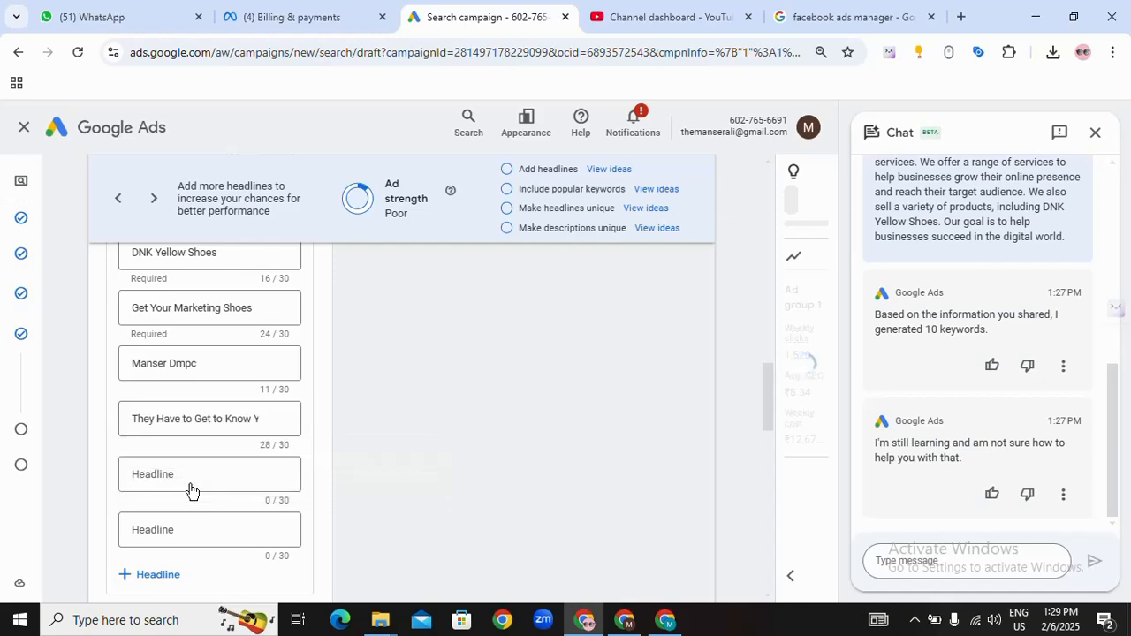
click(190, 475)
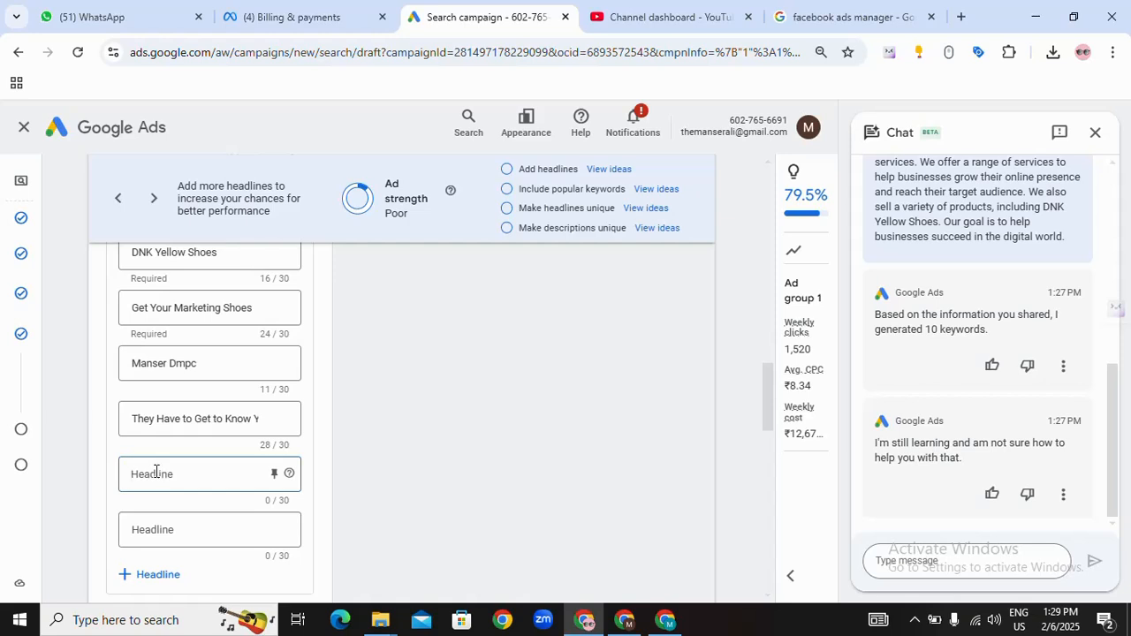
Step: Fill the two required descriptions with the suggestions starting "Our Services Are Designed to Help You" and "Tell Website Visitors Who You Are"
scroll(156, 471, down, 3)
scroll(185, 451, up, 3)
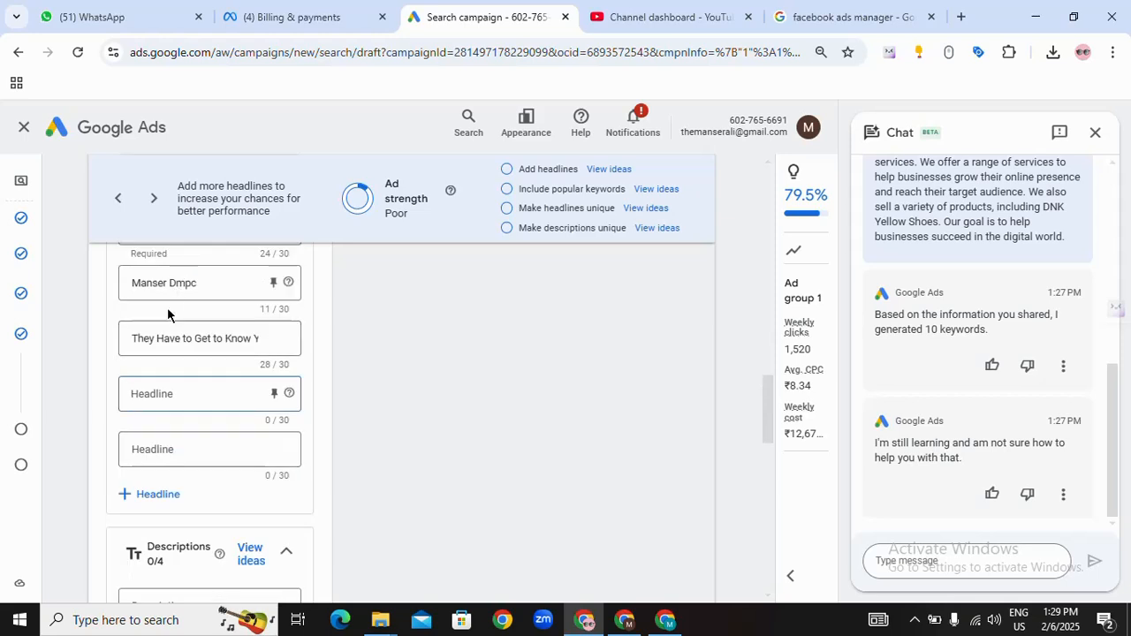
scroll(172, 380, up, 1)
scroll(181, 402, down, 4)
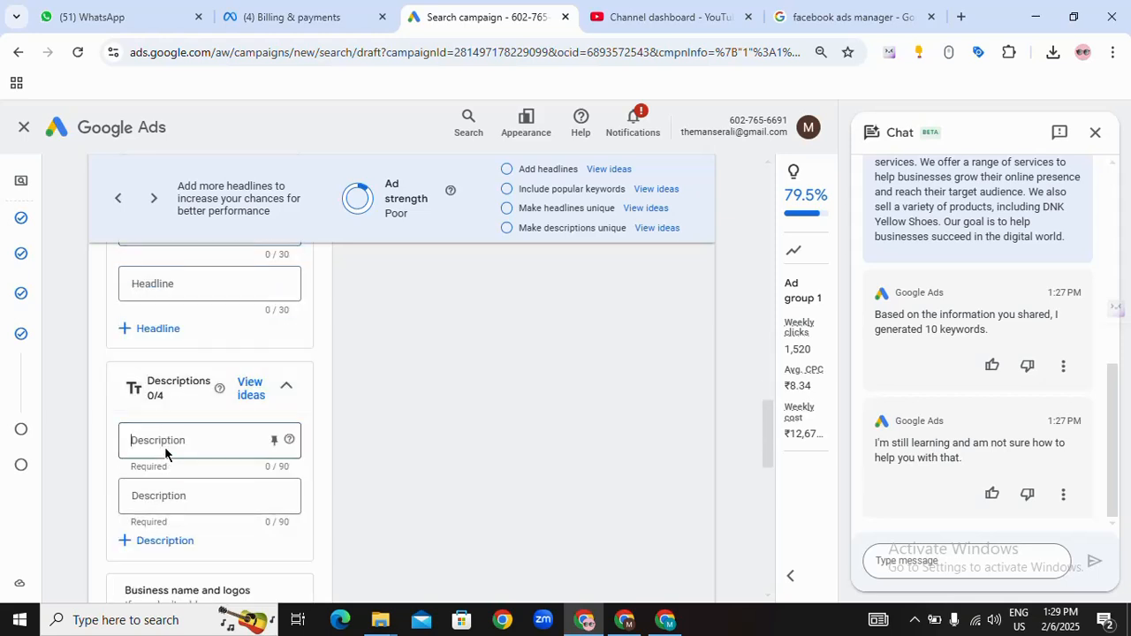
click(165, 444)
click(181, 518)
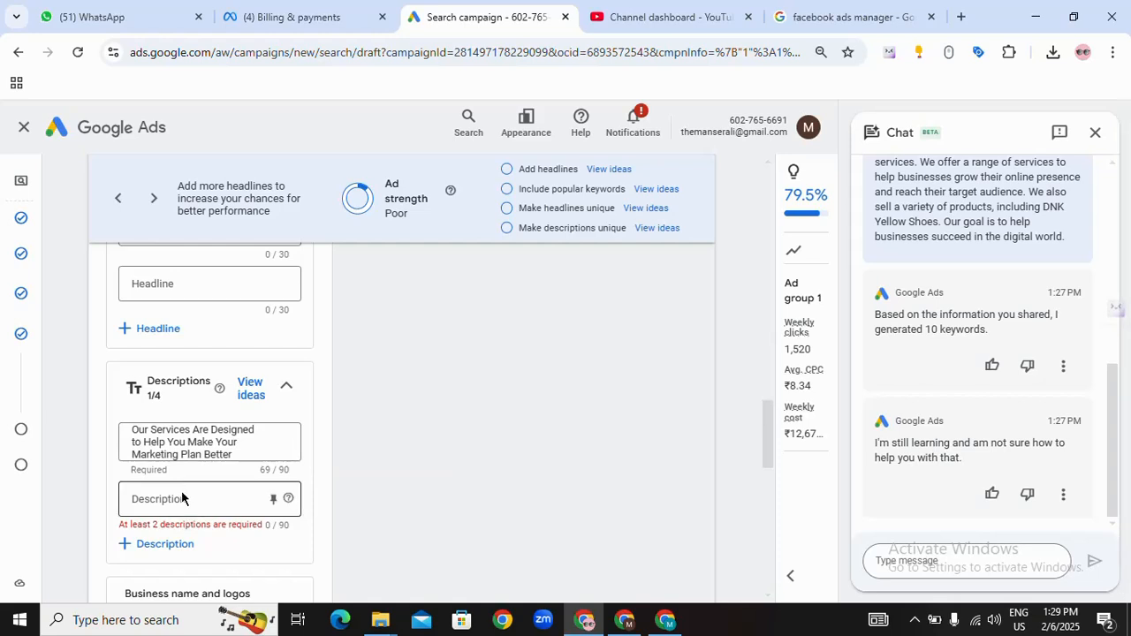
click(181, 491)
click(181, 574)
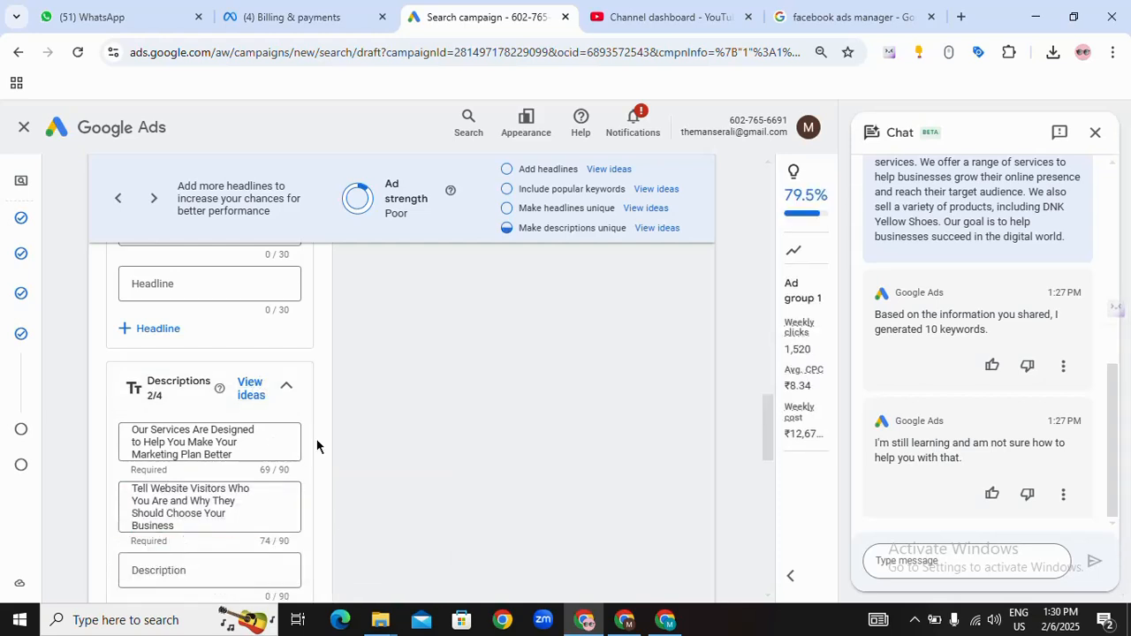
Step: Examine the ad strength checklist, the business name and sitelink sections, and the keywords recommended for the headlines
scroll(316, 444, down, 1)
scroll(311, 442, down, 1)
scroll(308, 440, down, 1)
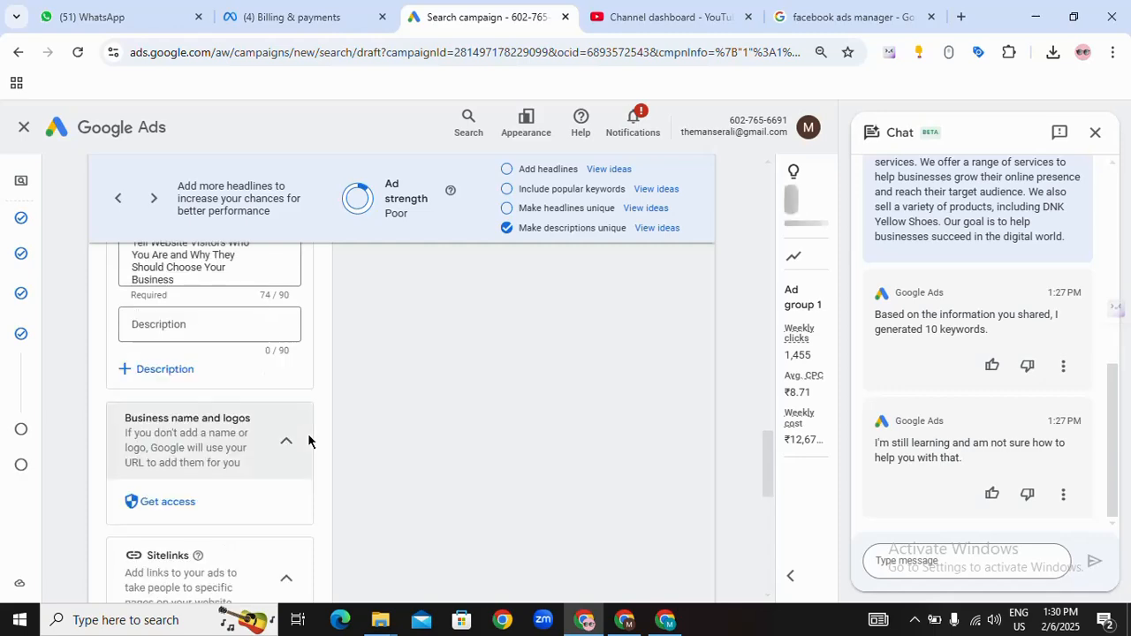
scroll(308, 440, down, 1)
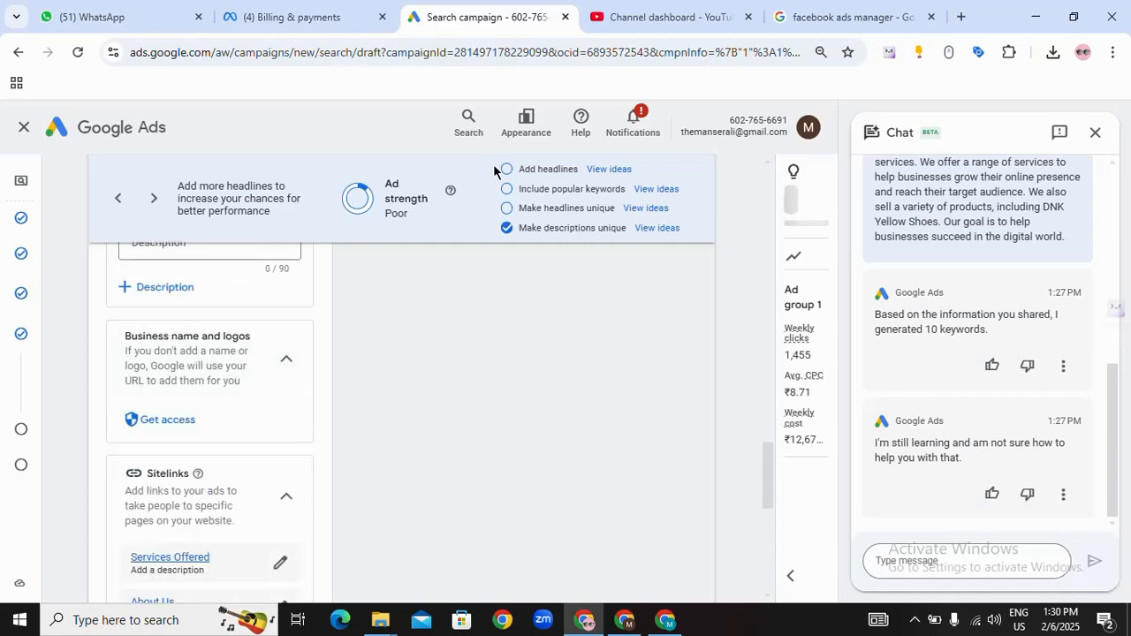
drag(518, 177, 548, 228)
click(558, 294)
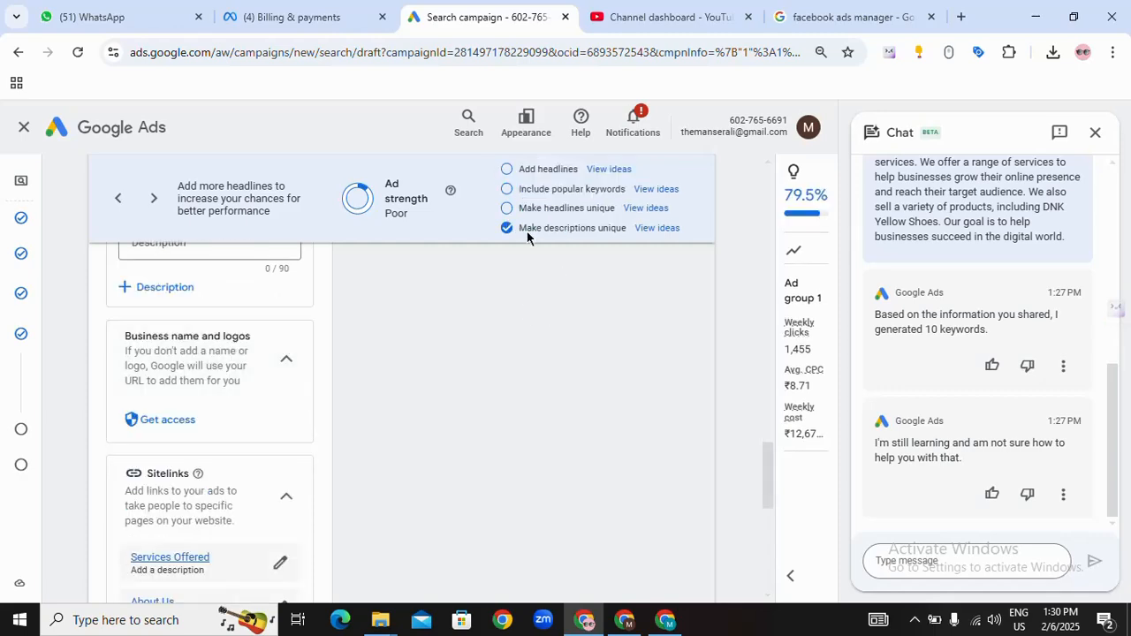
scroll(165, 377, up, 2)
scroll(164, 377, up, 10)
scroll(214, 391, down, 2)
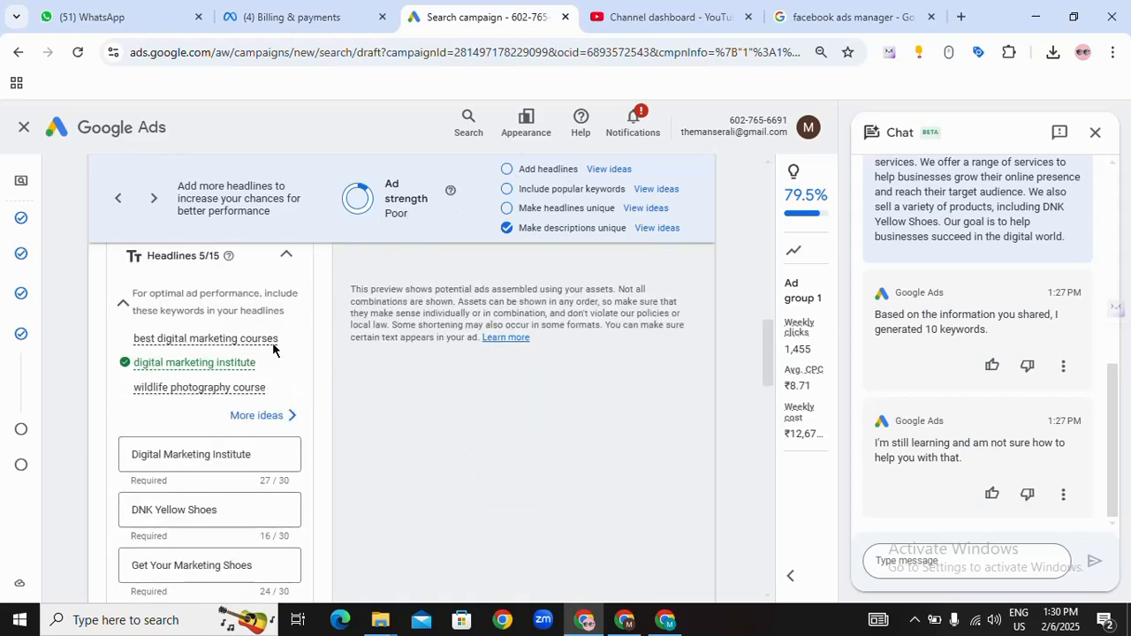
Step: Fill the sixth headline with "best digital marketing agency"
scroll(240, 414, down, 2)
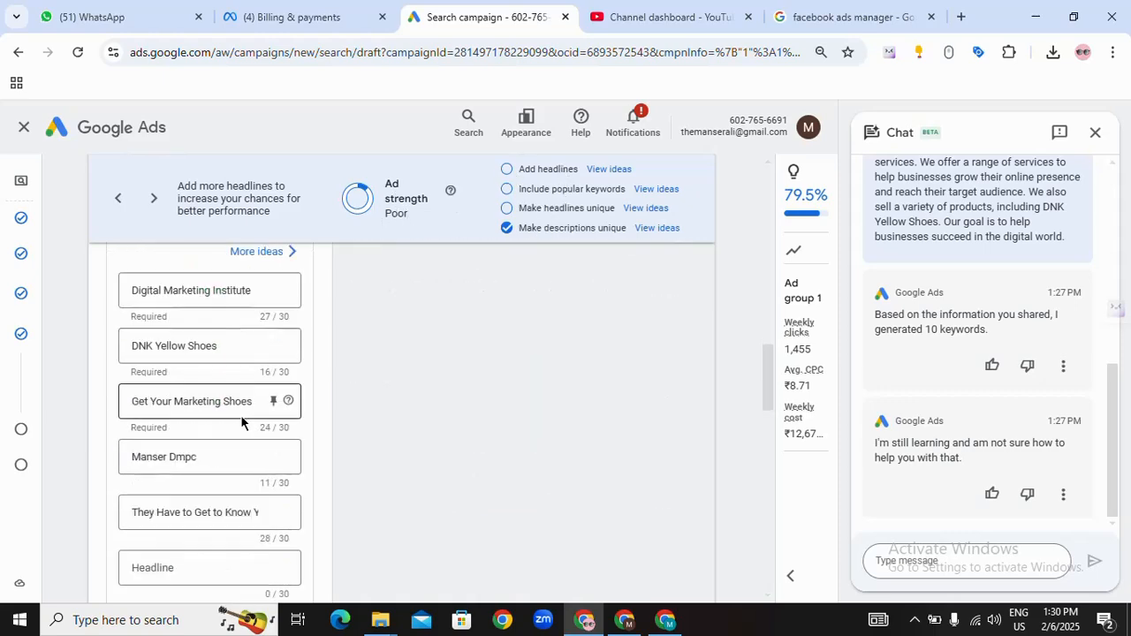
click(169, 563)
text(best)
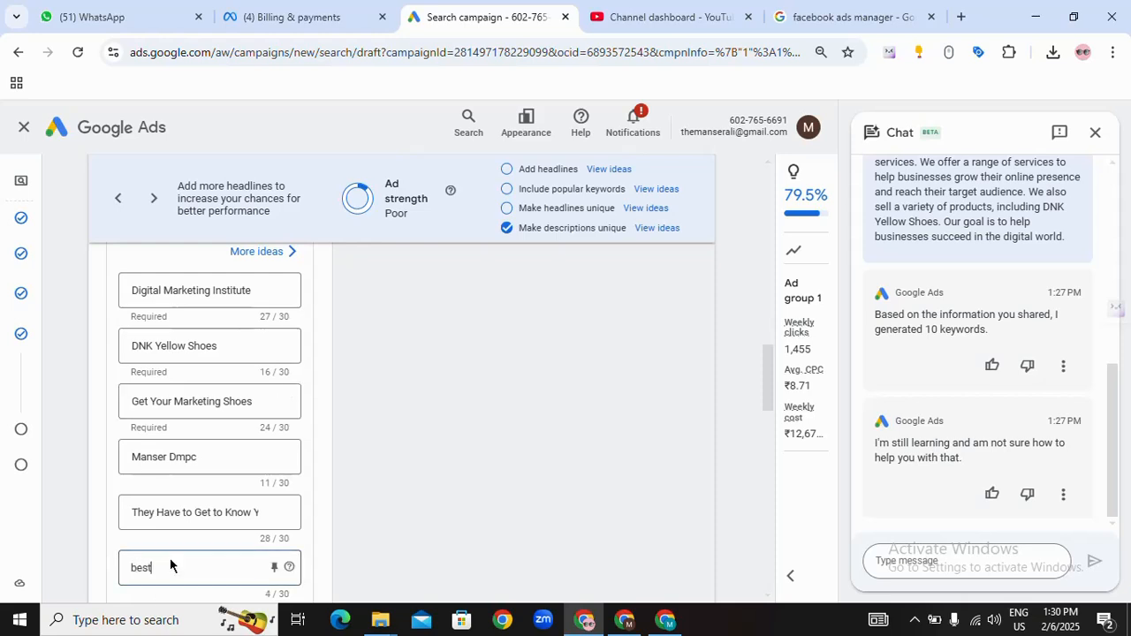
text( digital marketing)
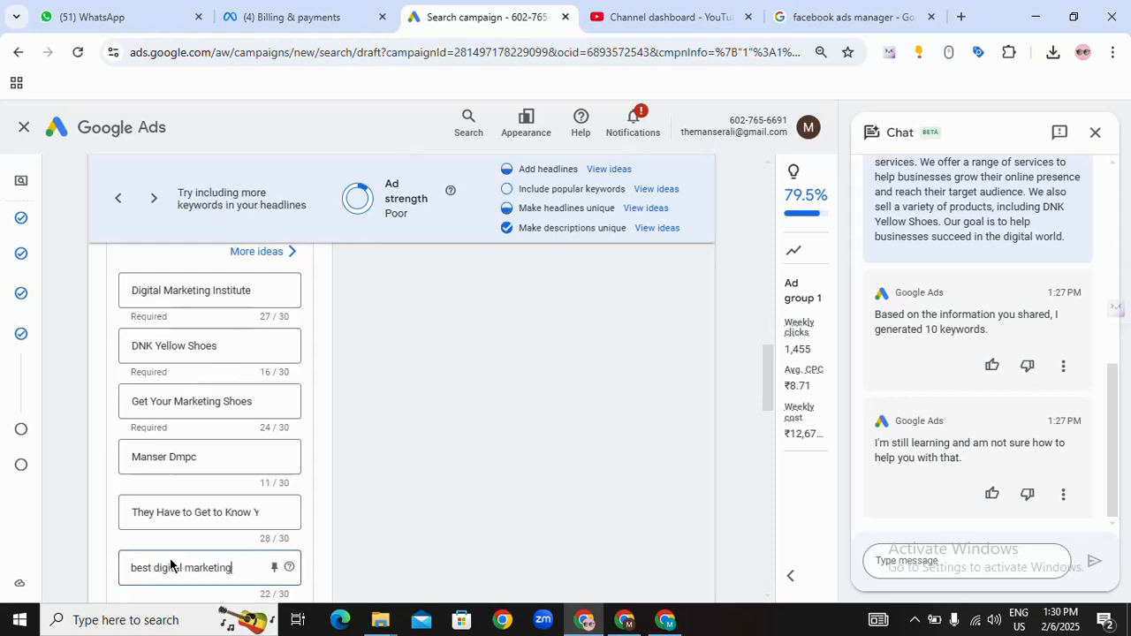
text( co)
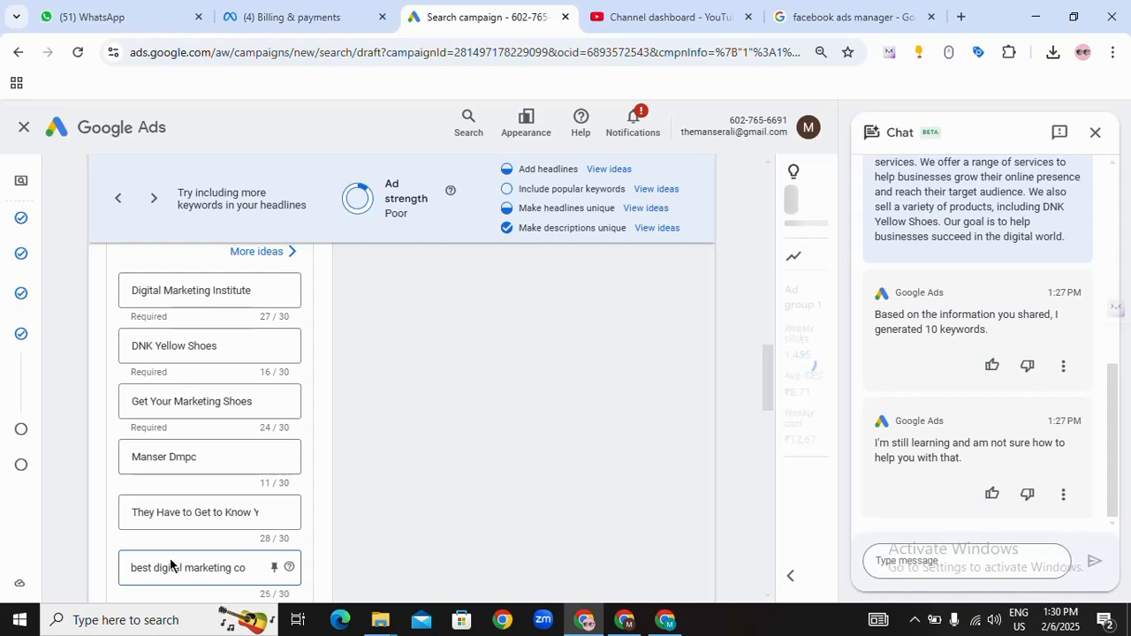
key(BackSpace)
key(BackSpace)
text(agenc)
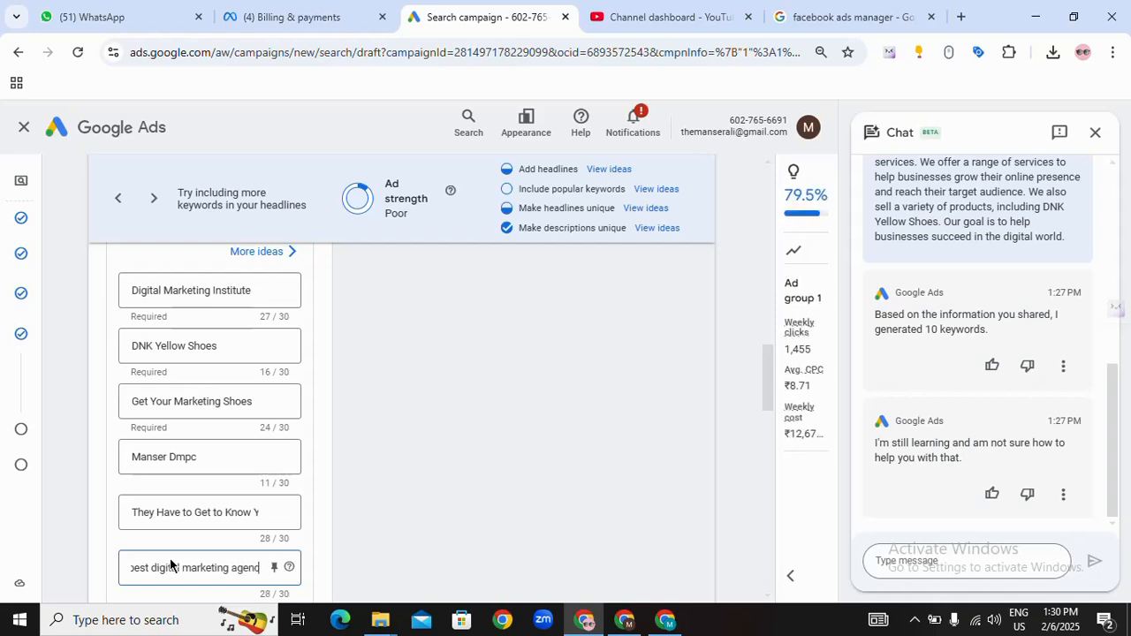
text(y)
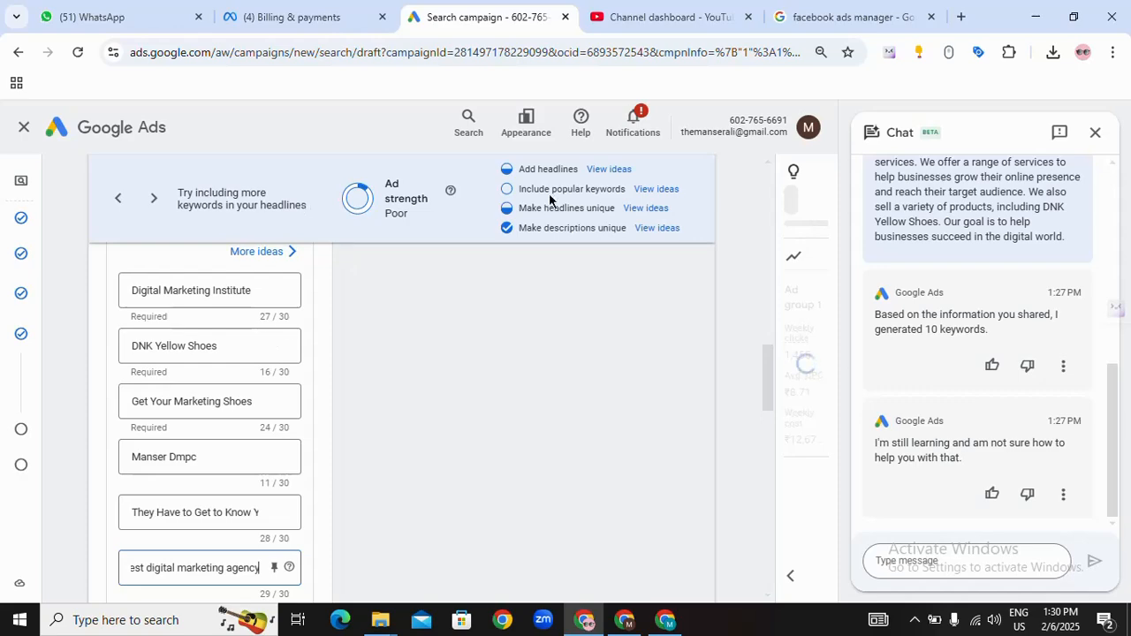
Step: Check the recommended headline keywords and fill the seventh headline with "digital marketing course"
scroll(227, 469, down, 1)
scroll(235, 454, up, 4)
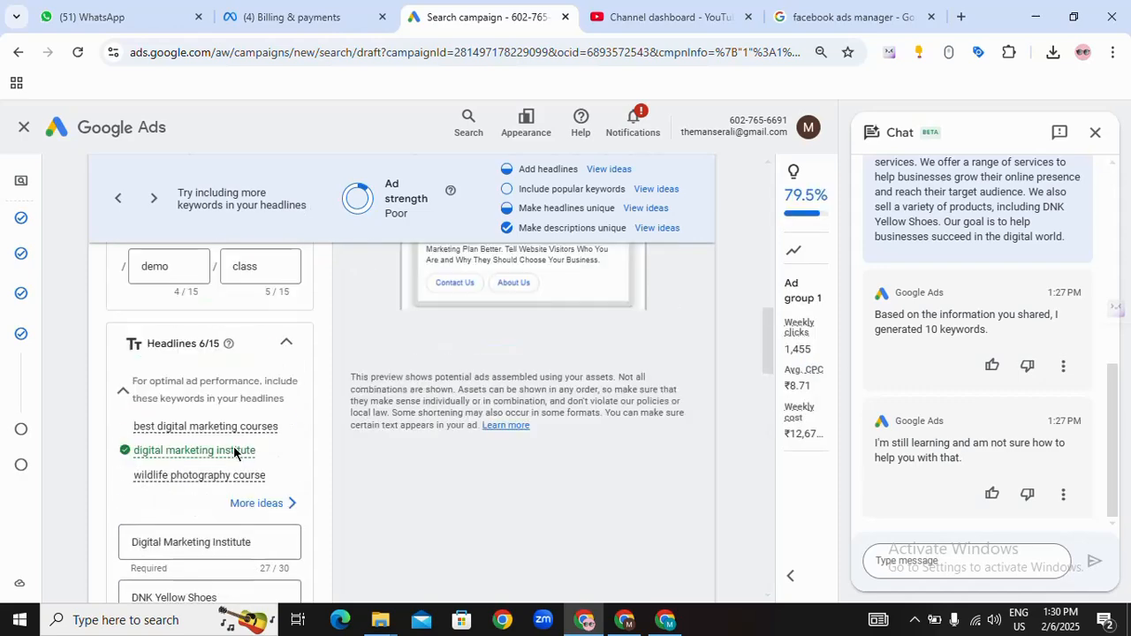
scroll(233, 452, down, 1)
scroll(235, 454, down, 4)
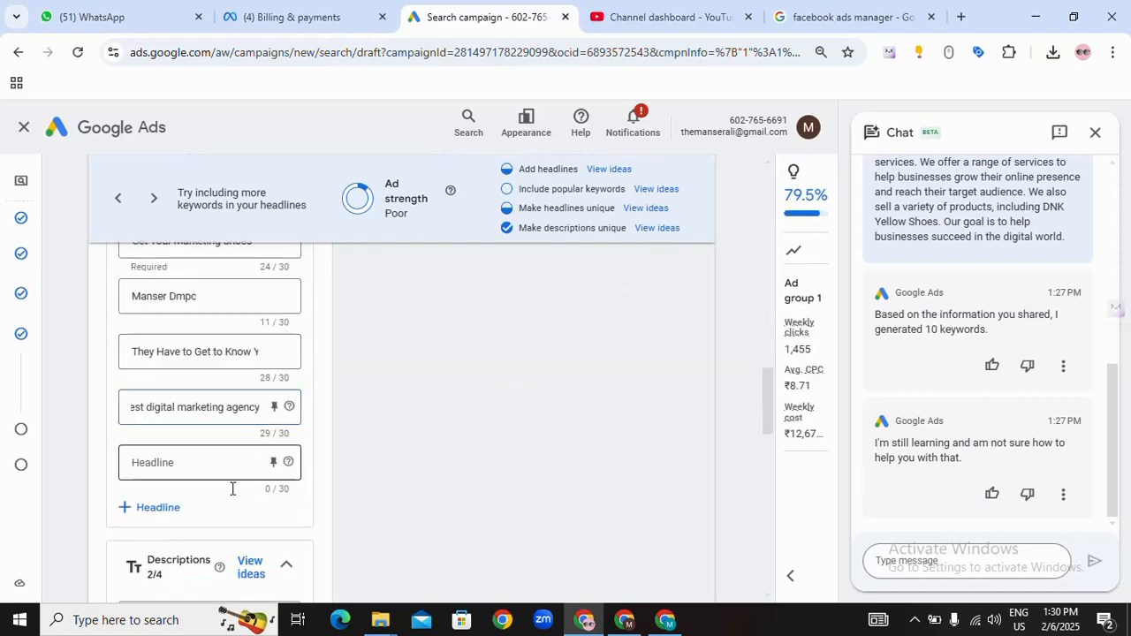
click(220, 474)
text(d)
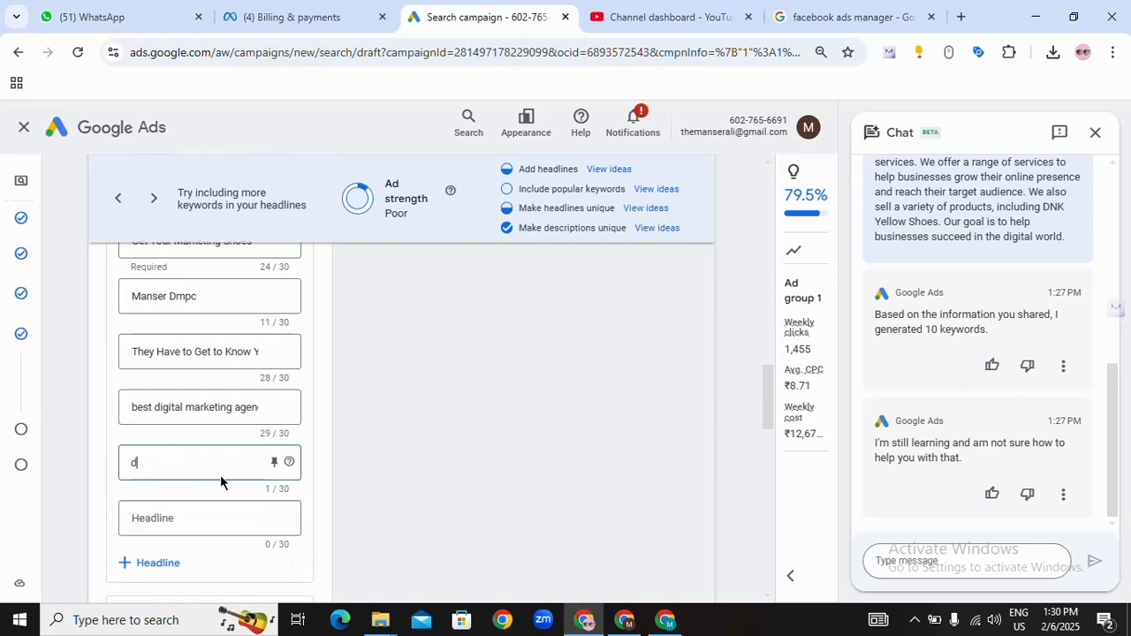
text(igital marketing course)
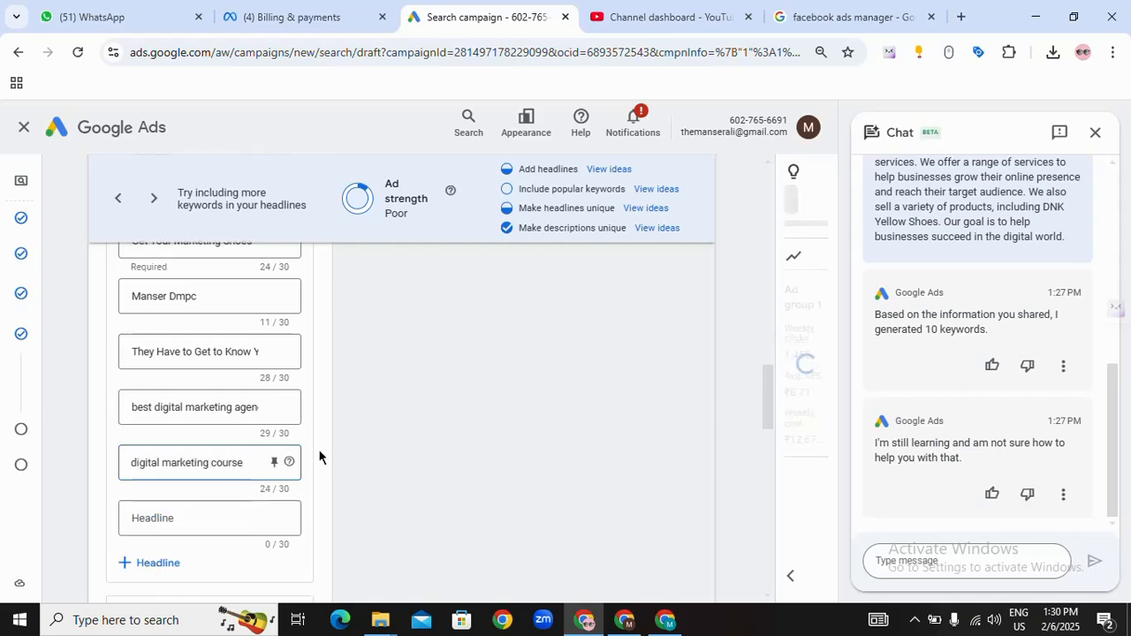
Step: Fill the eighth headline with "wild life photography course", following the recommended keyword for headlines
scroll(258, 419, up, 4)
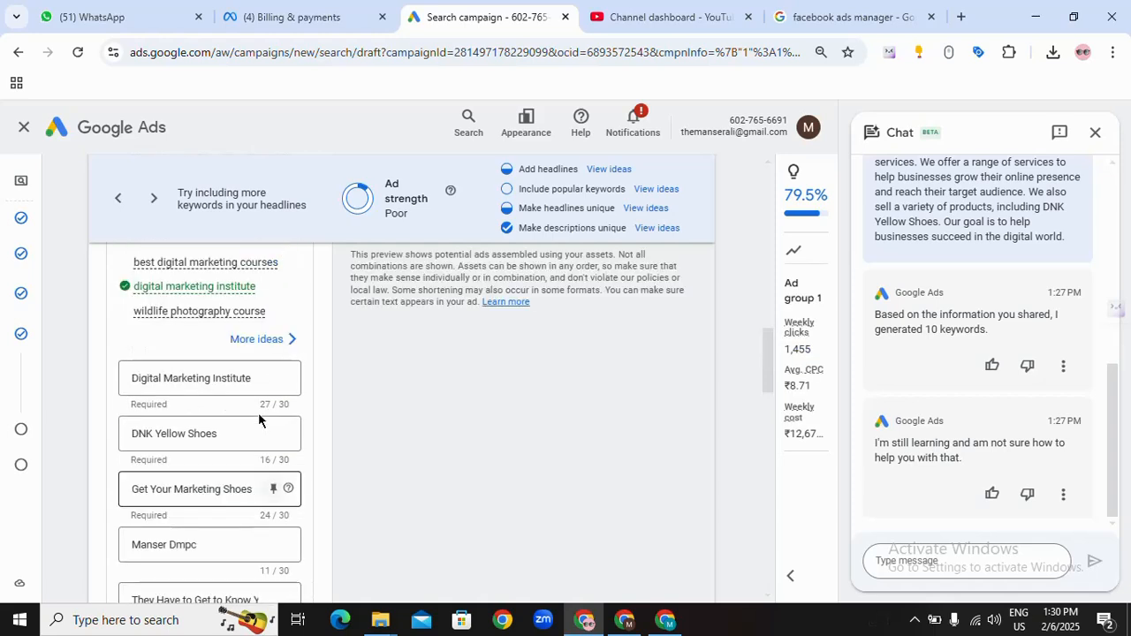
scroll(293, 472, down, 5)
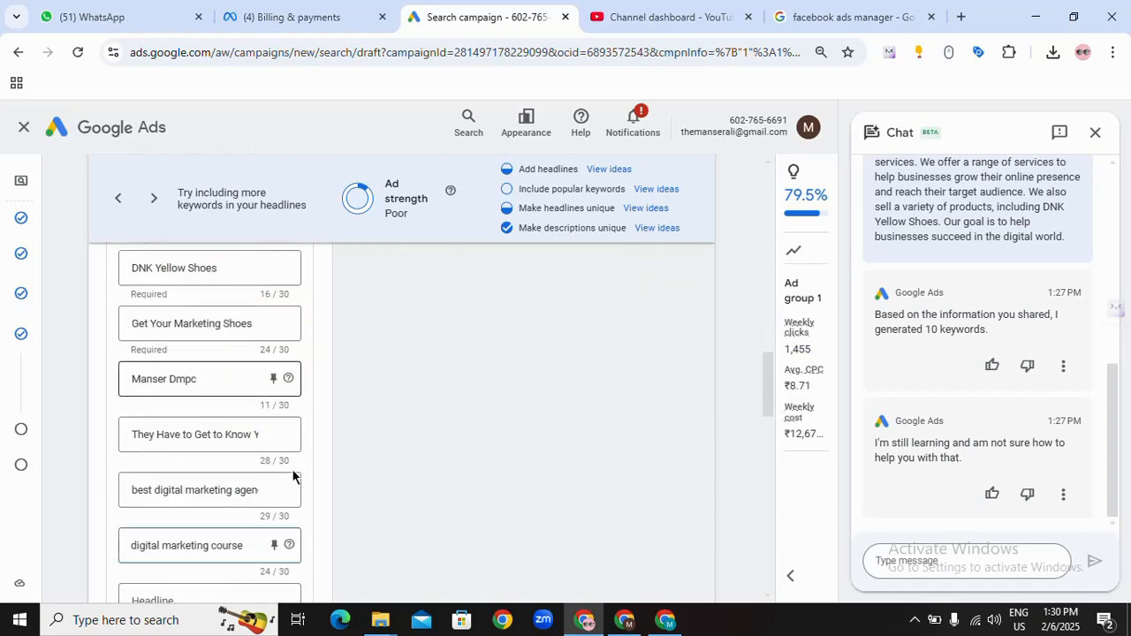
click(174, 435)
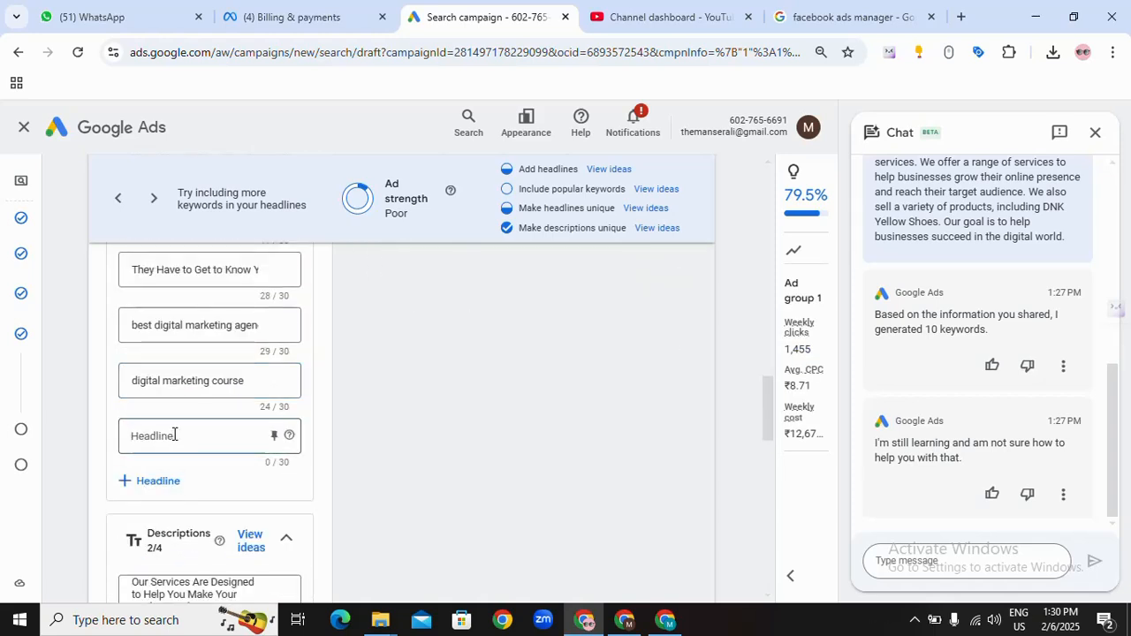
text(wild li)
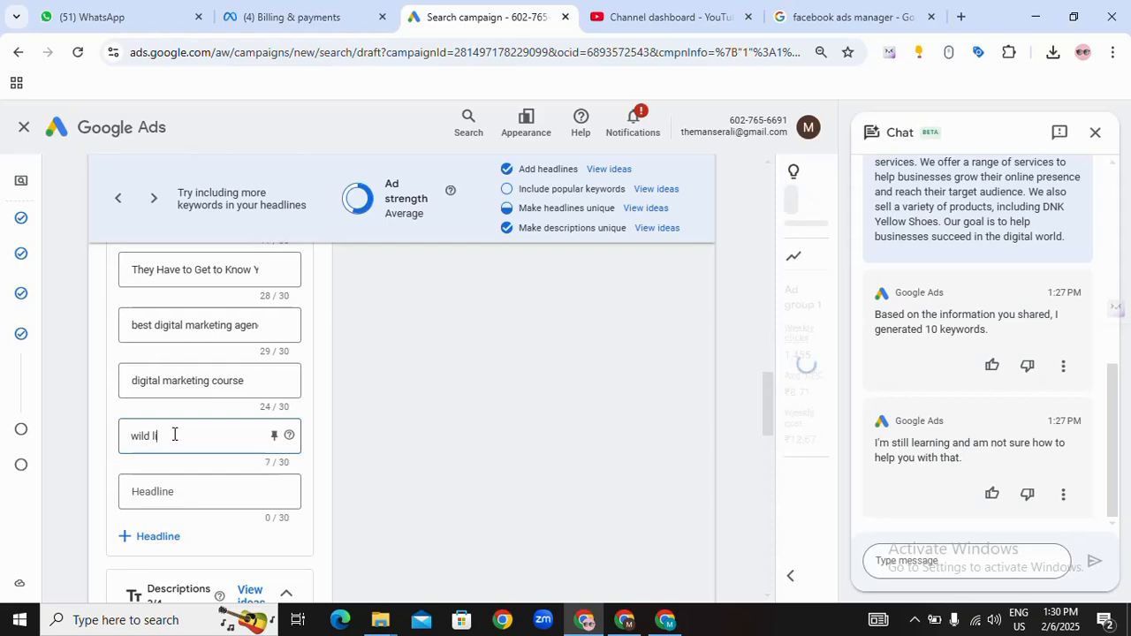
text(fe photog)
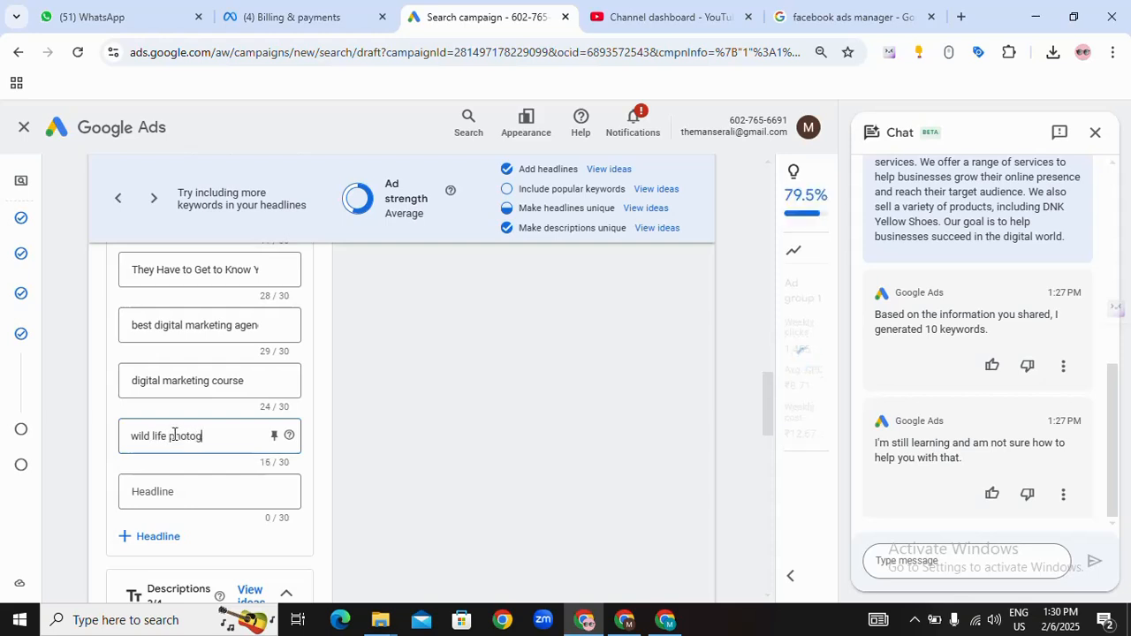
text(rapht)
key(BackSpace)
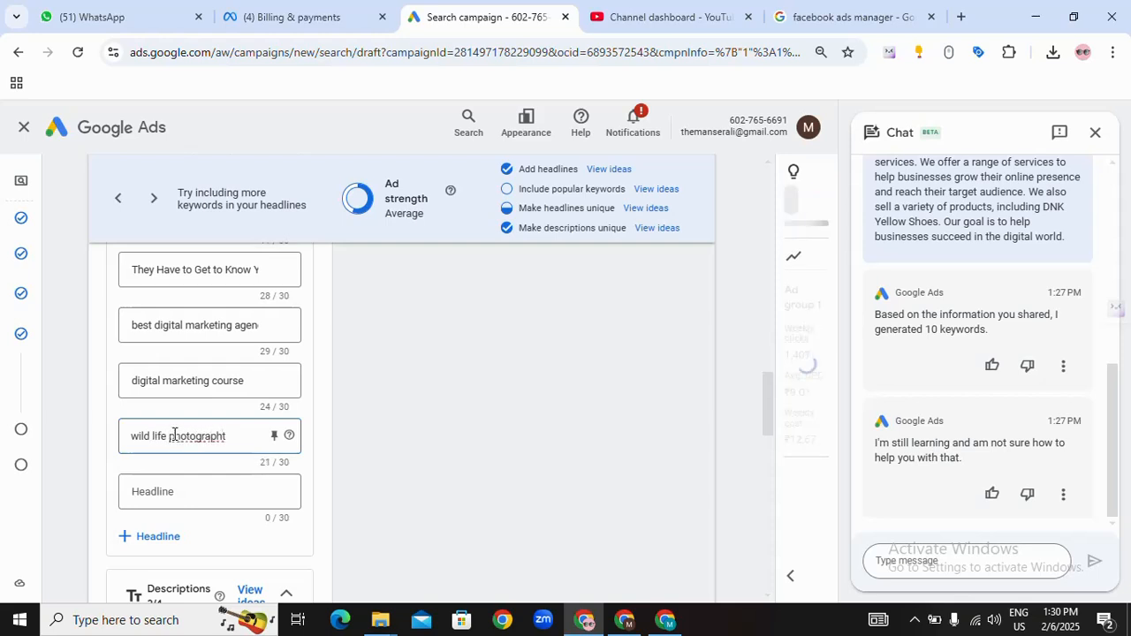
text(y course)
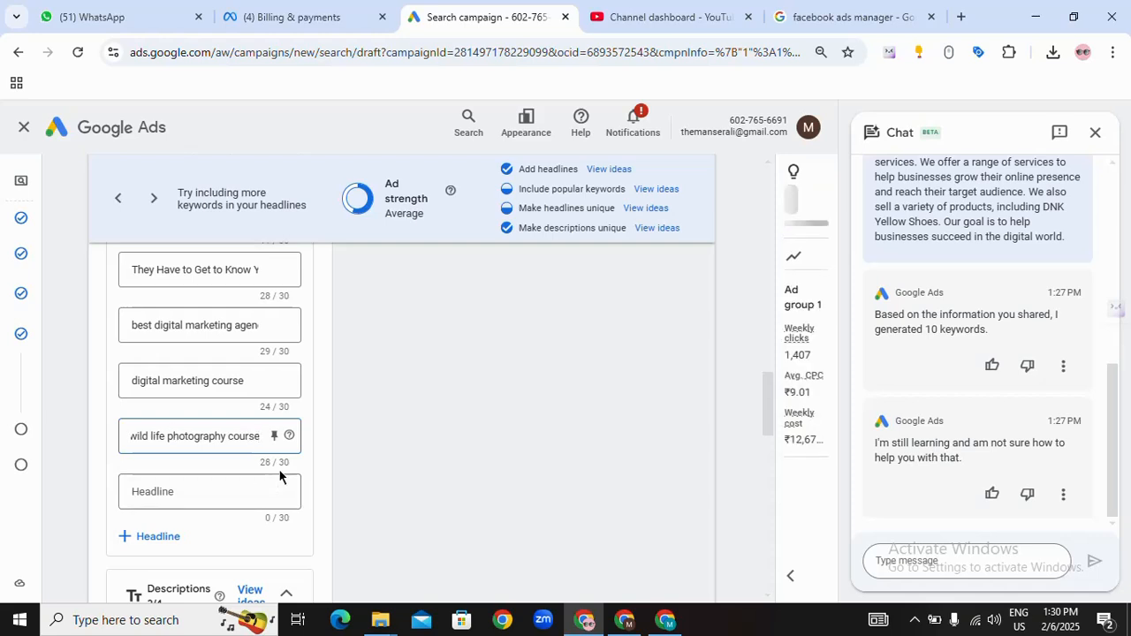
Step: Fill the ninth headline with the recommended keyword "digital marketing academy"
scroll(223, 435, up, 5)
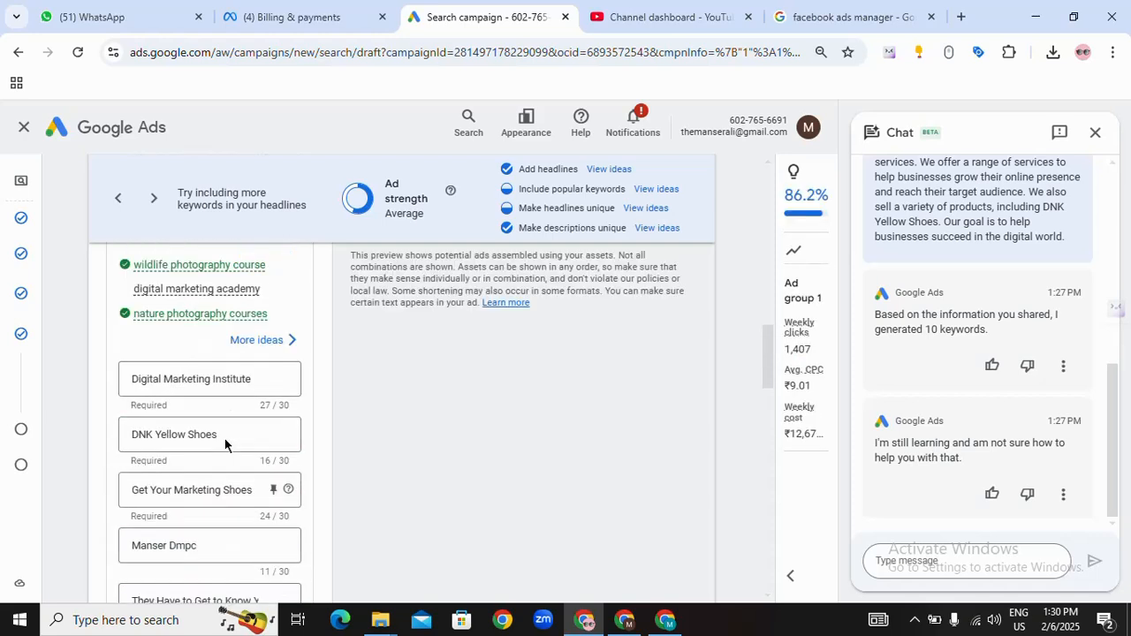
scroll(224, 437, down, 7)
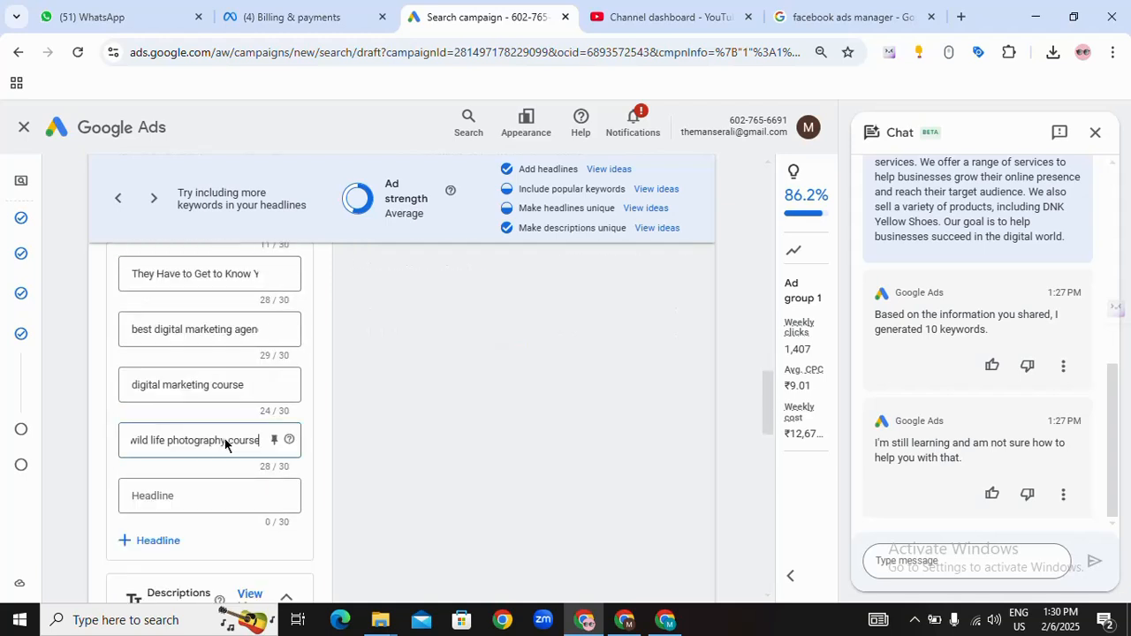
click(188, 331)
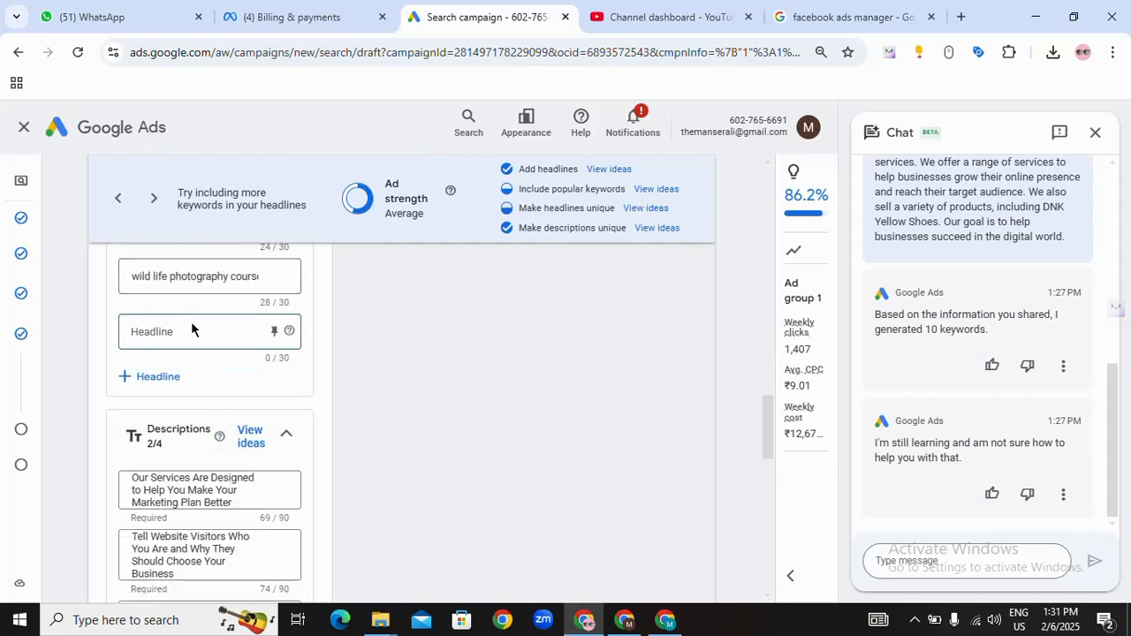
text(digital ma)
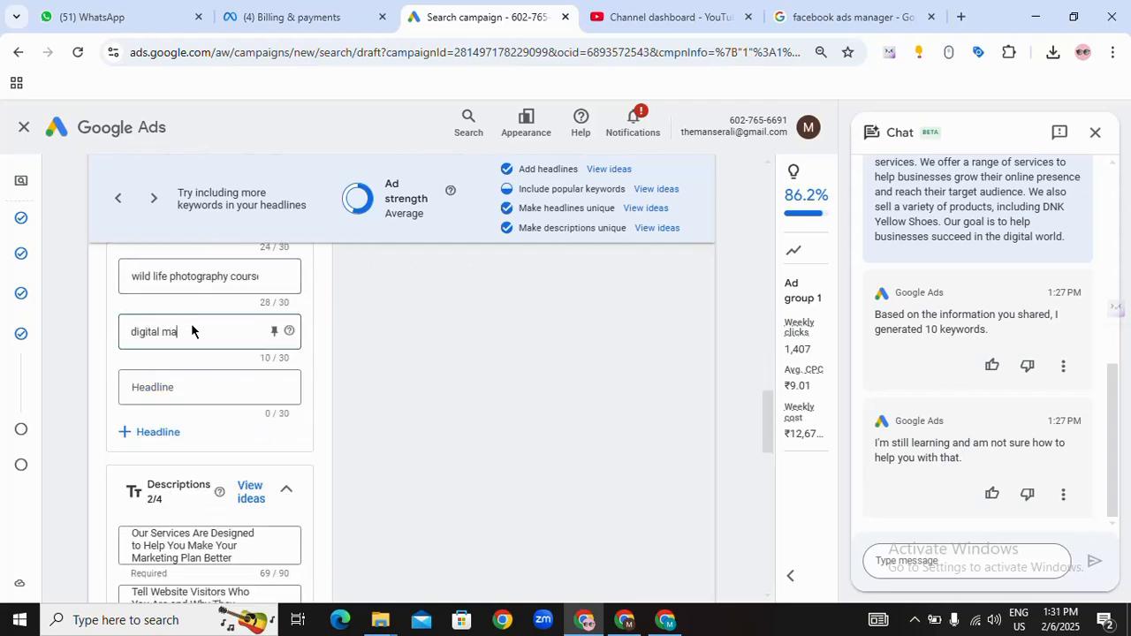
text(rketing a)
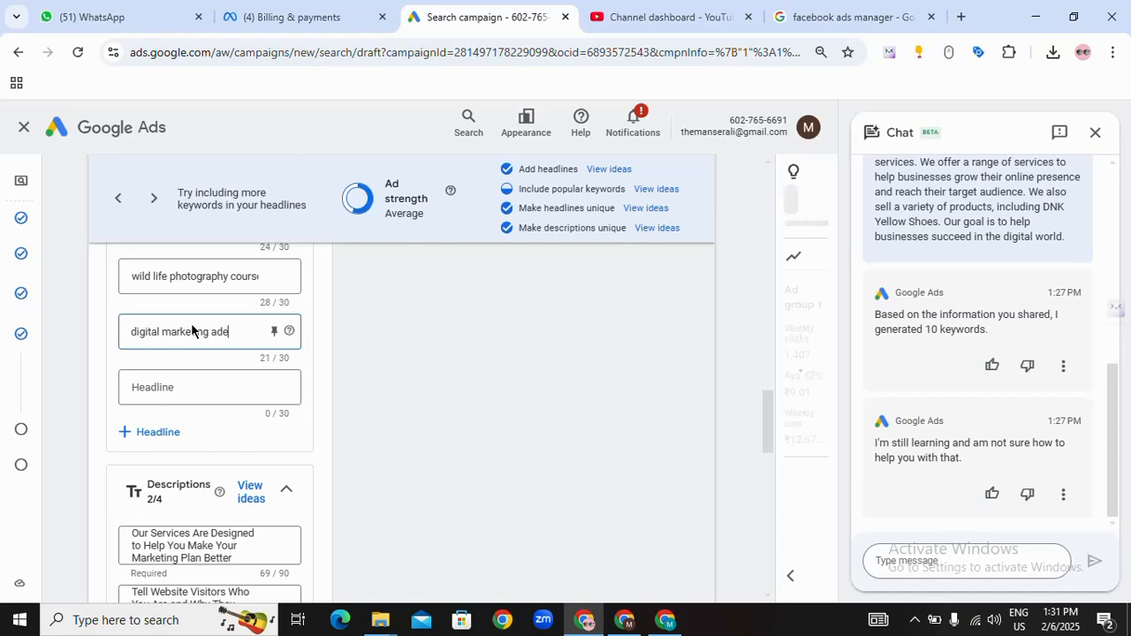
text(cad)
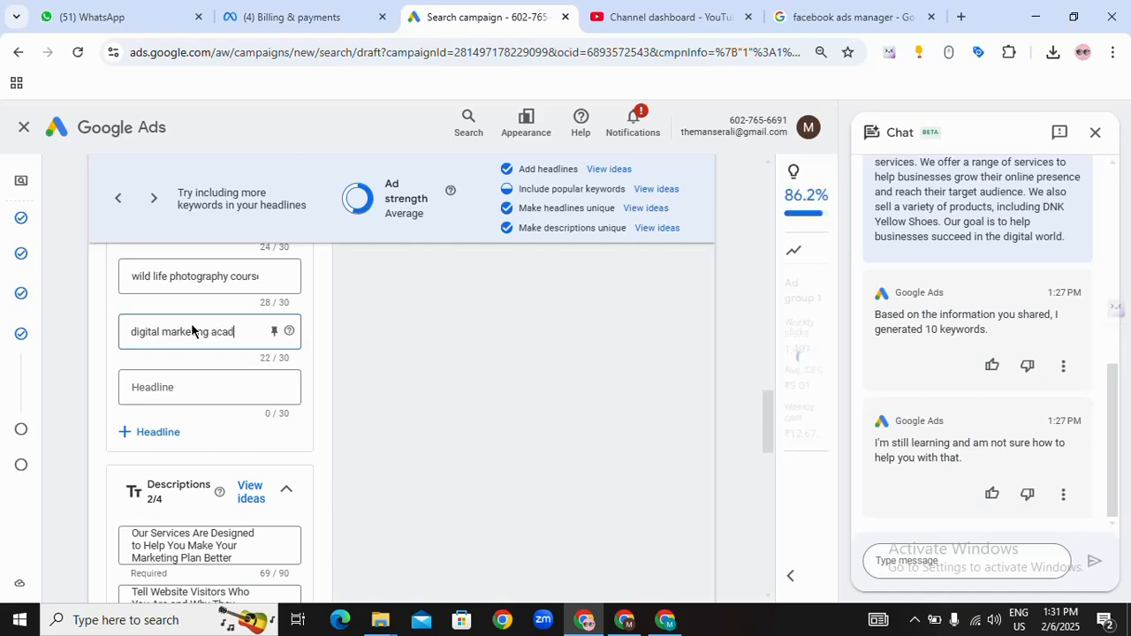
text(emy)
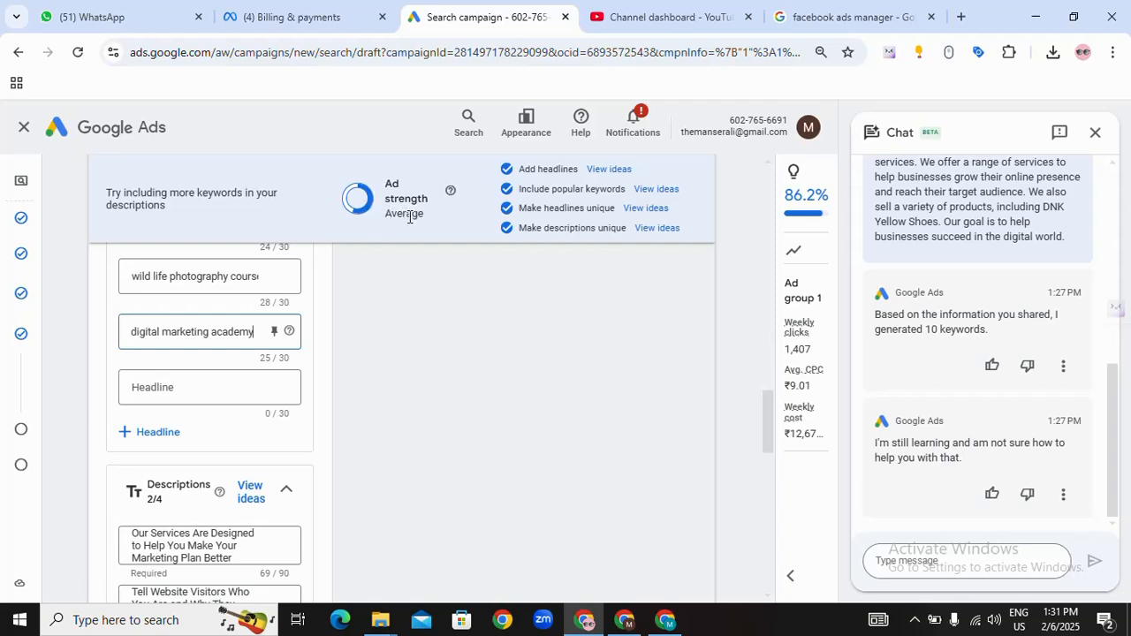
Step: Check the refreshed keyword recommendations and fill the tenth headline with "international institute"
click(172, 387)
scroll(316, 415, up, 7)
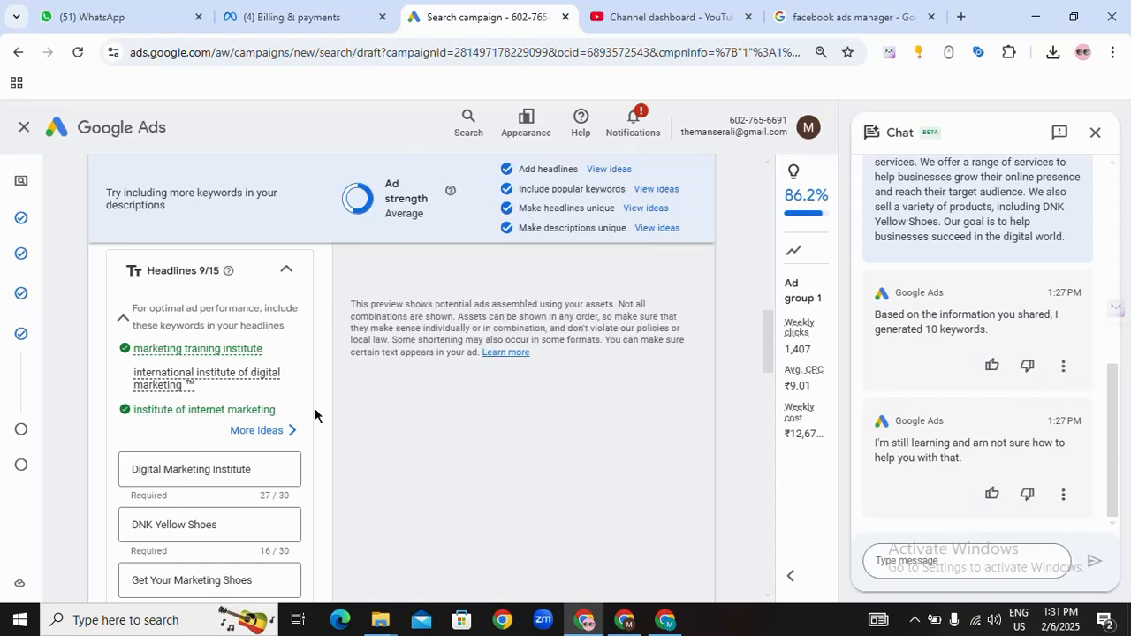
scroll(316, 415, down, 7)
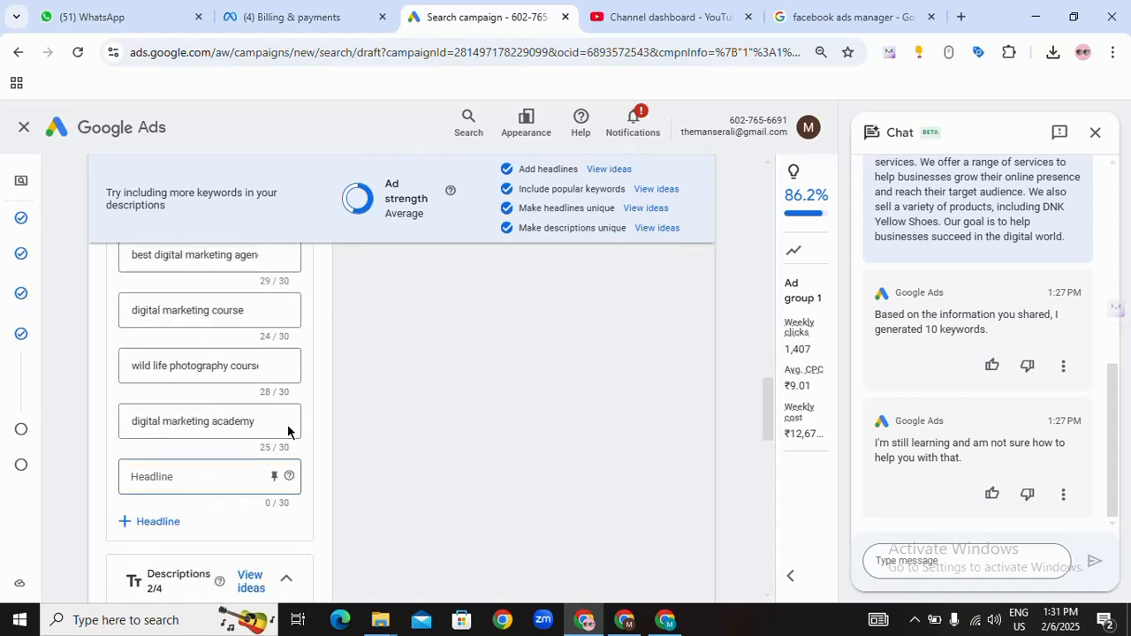
click(194, 476)
text(in)
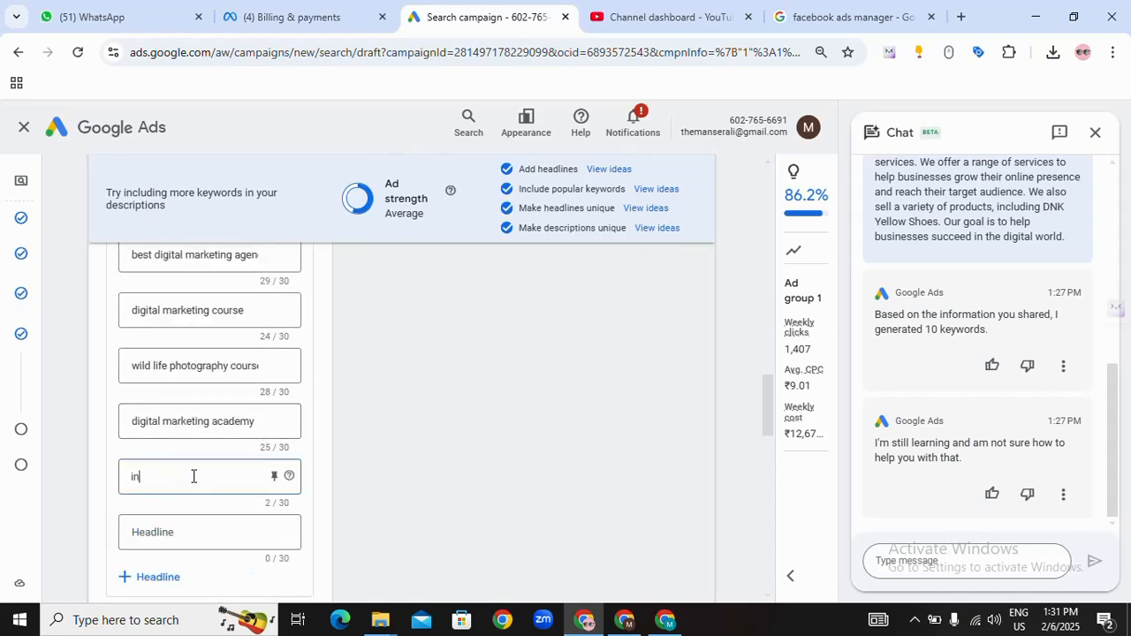
text(ternation)
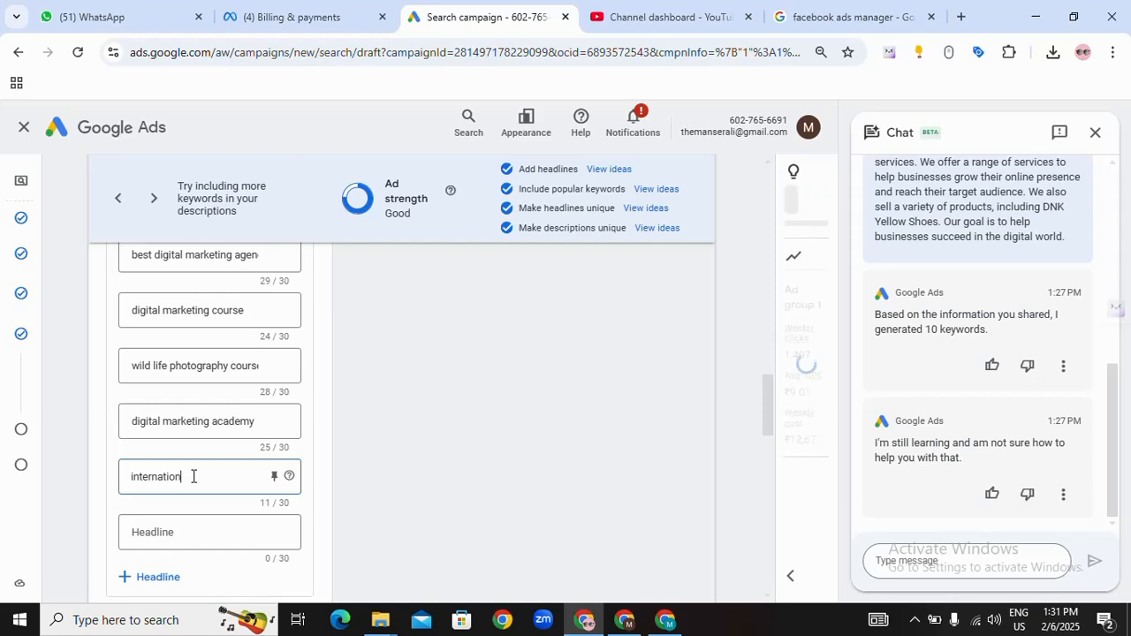
text(al ins)
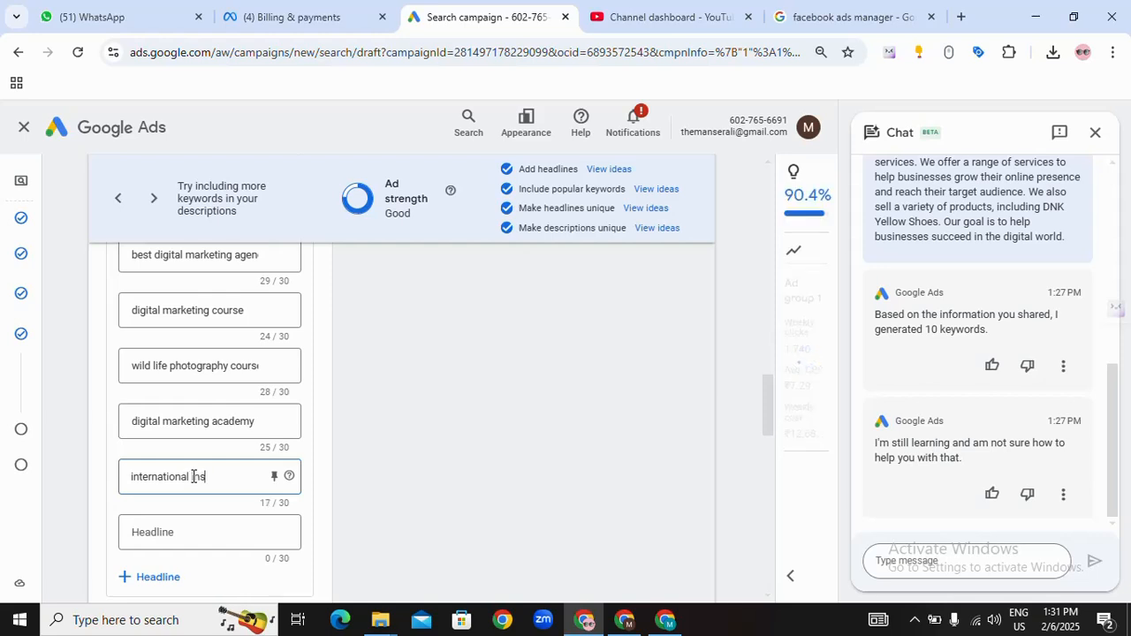
text(titute)
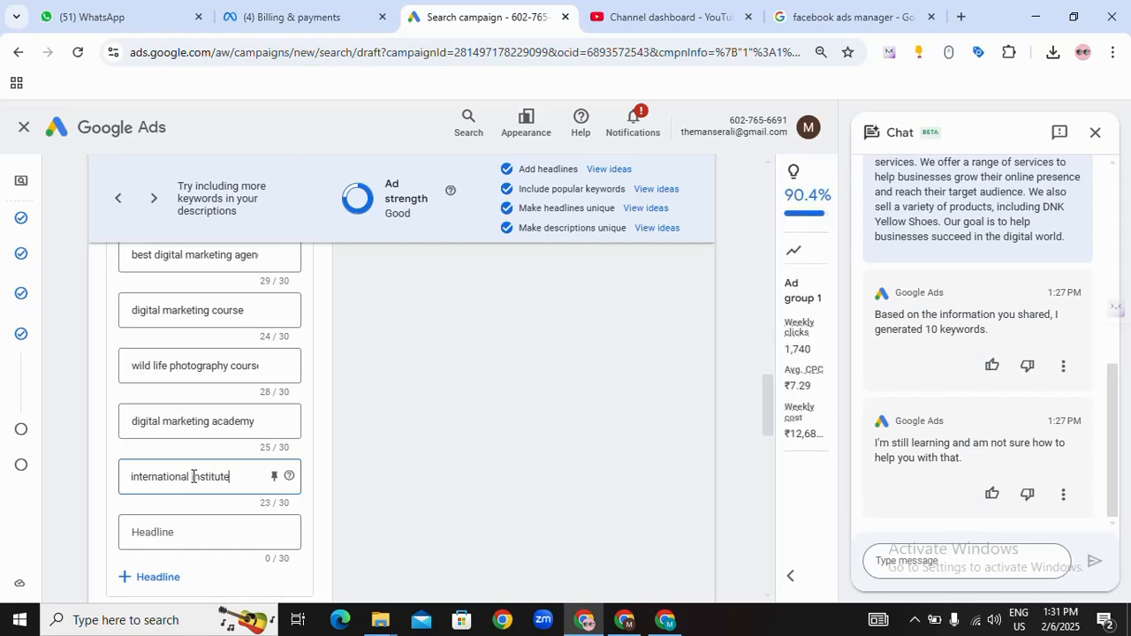
text( for you)
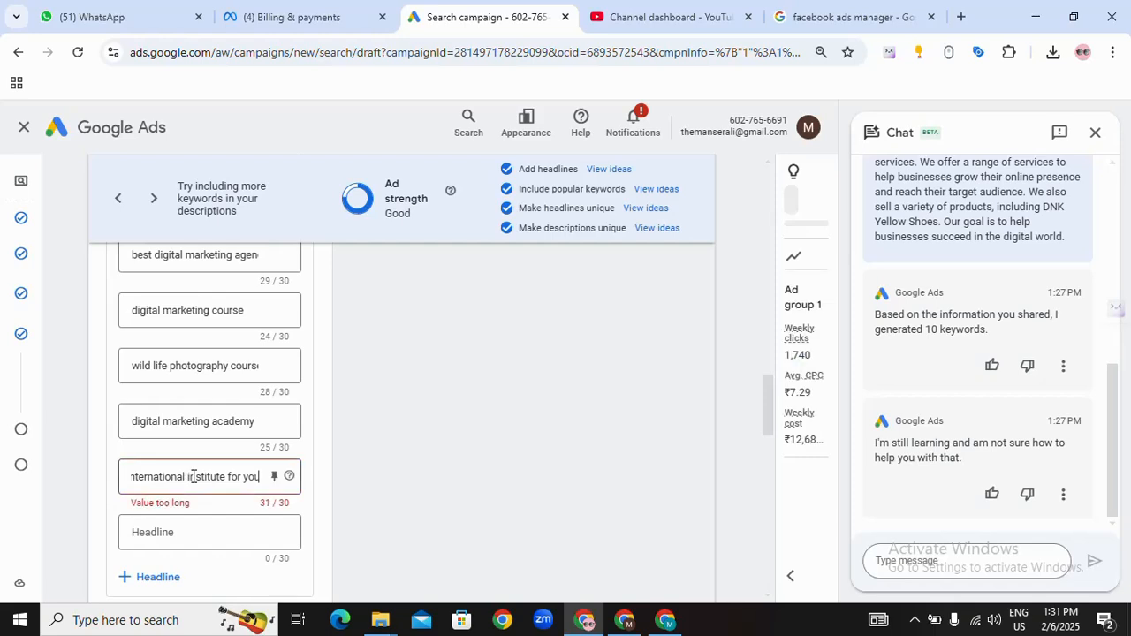
key(BackSpace)
key(BackSpace)
key(BackSpace)
key(BackSpace)
key(BackSpace)
key(BackSpace)
key(BackSpace)
key(BackSpace)
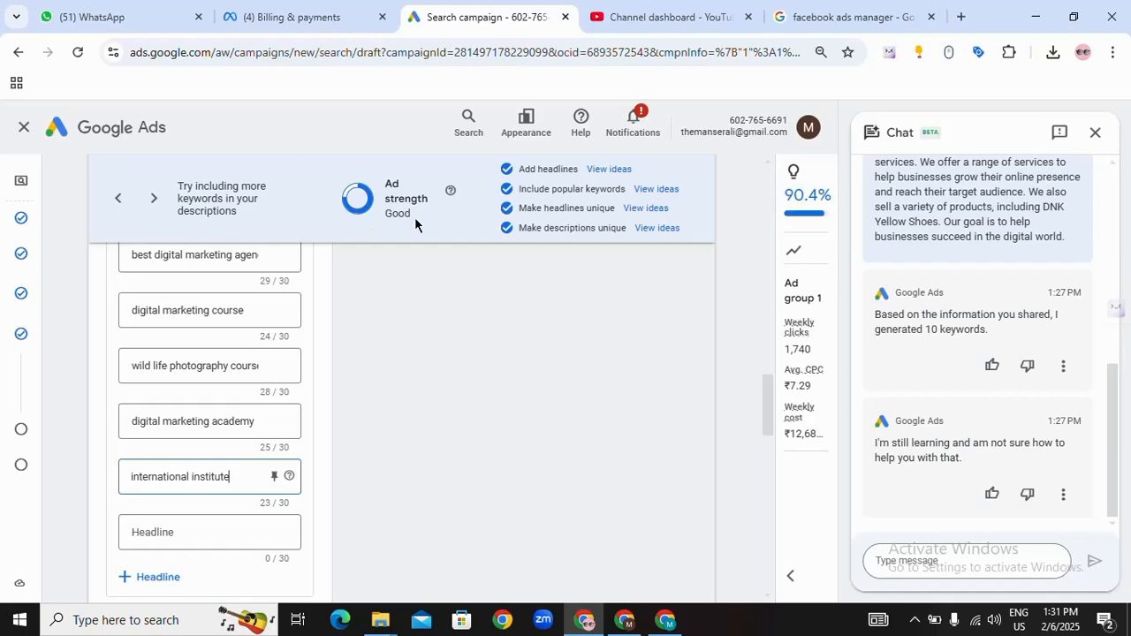
Step: Check the ad's remaining descriptions, sitelinks and callouts, and finish the ad
scroll(313, 475, down, 10)
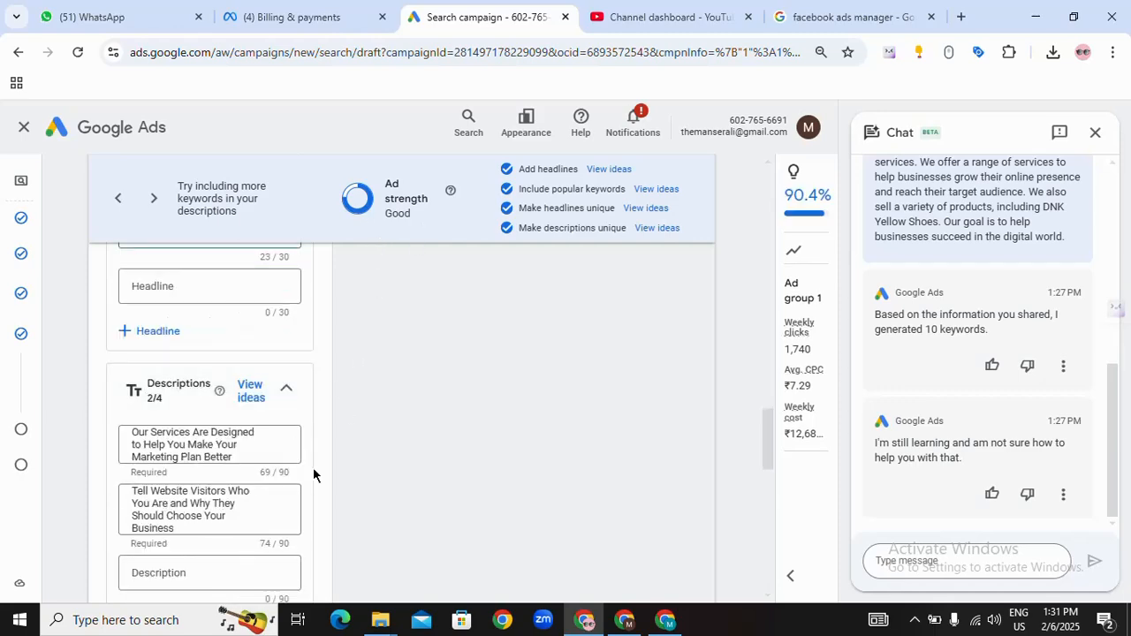
scroll(311, 464, down, 2)
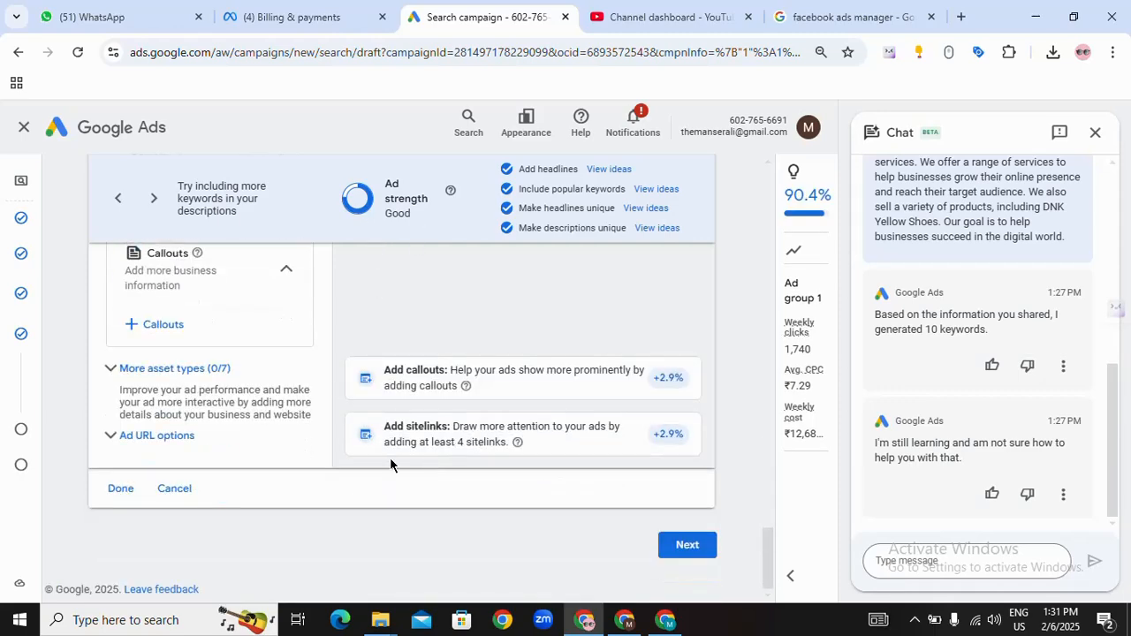
scroll(383, 464, up, 5)
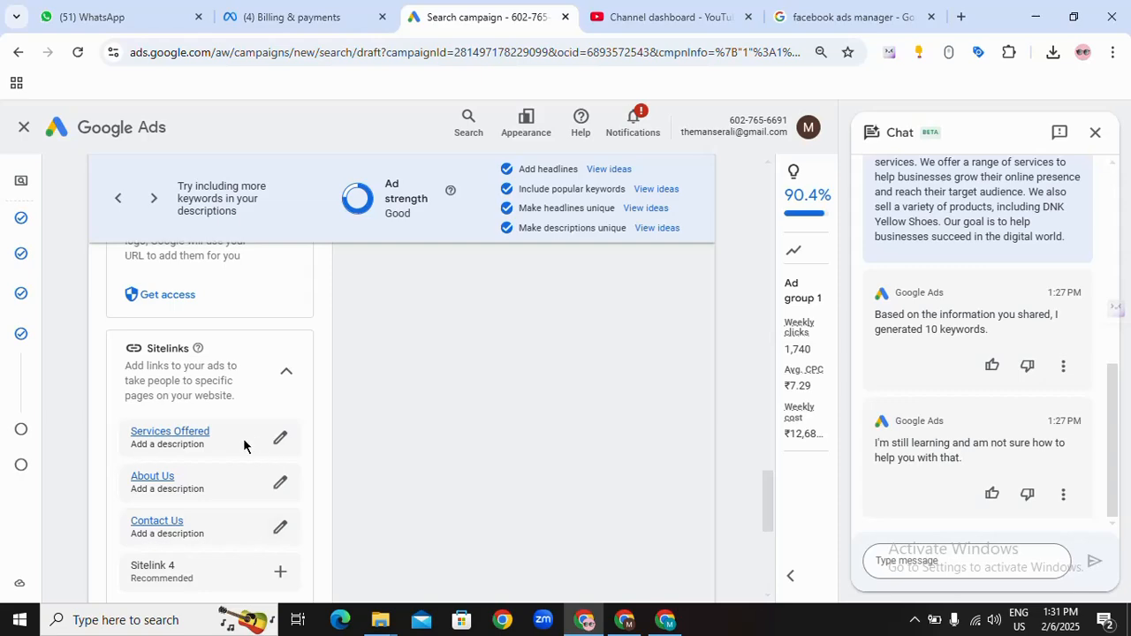
scroll(220, 397, up, 2)
scroll(215, 447, down, 4)
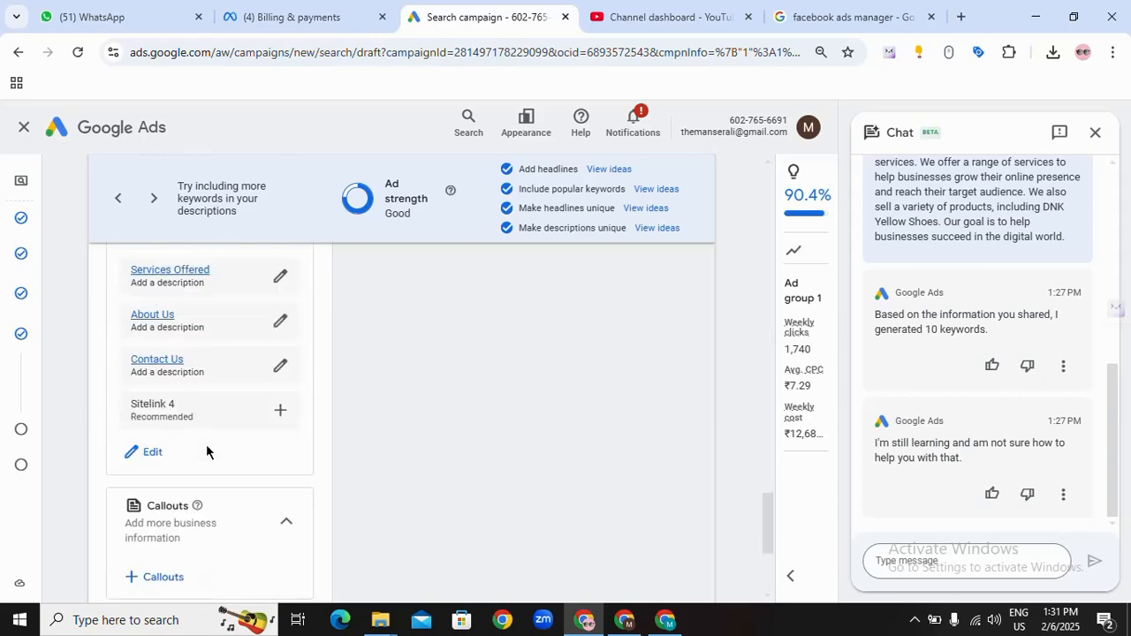
scroll(207, 451, down, 3)
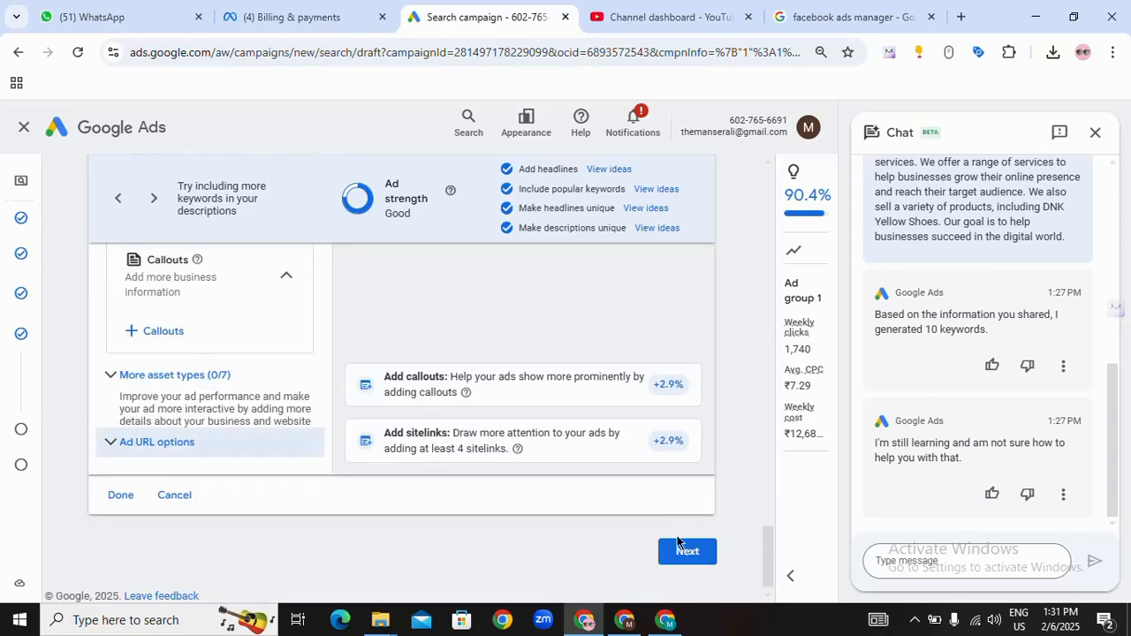
click(120, 502)
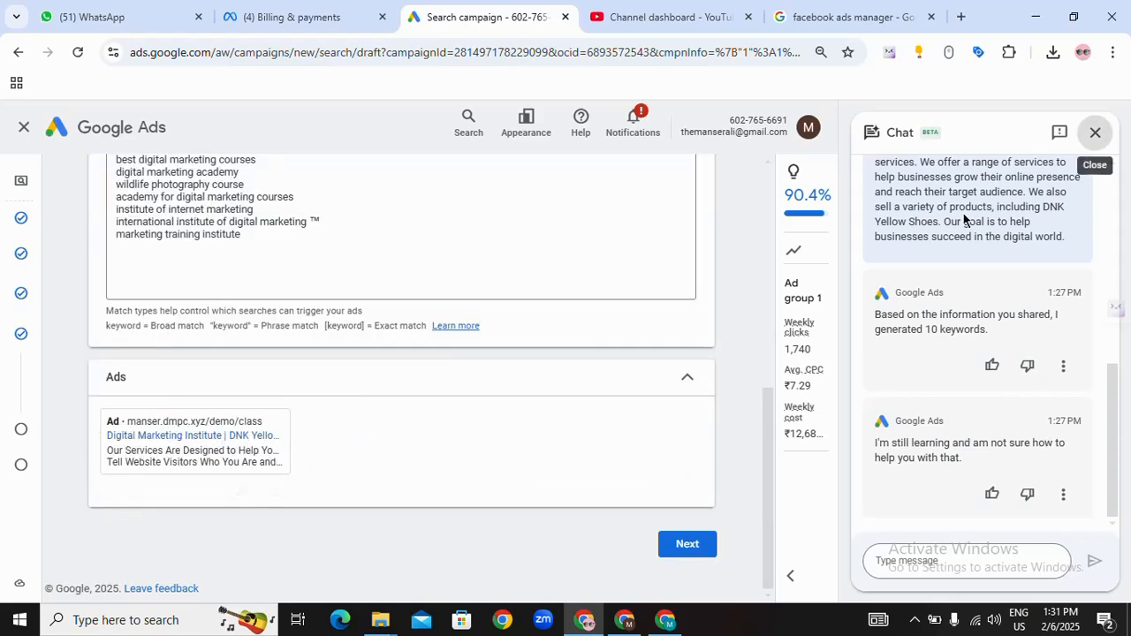
Step: End and close the assistant chat, and continue from the keywords and ads page to the budget settings
click(1094, 132)
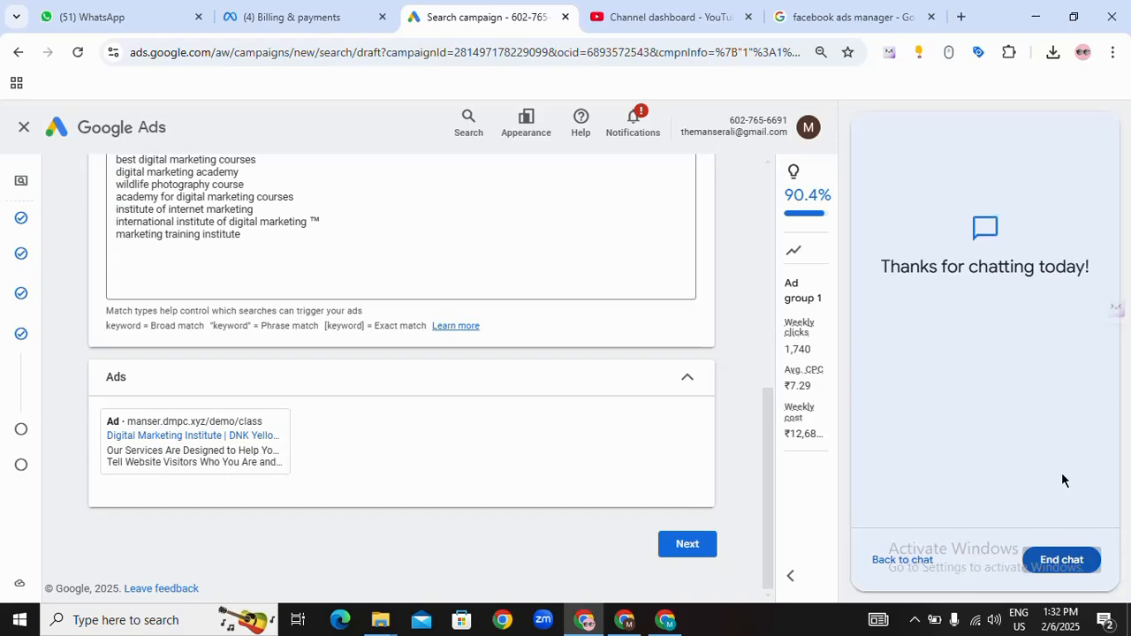
click(1061, 560)
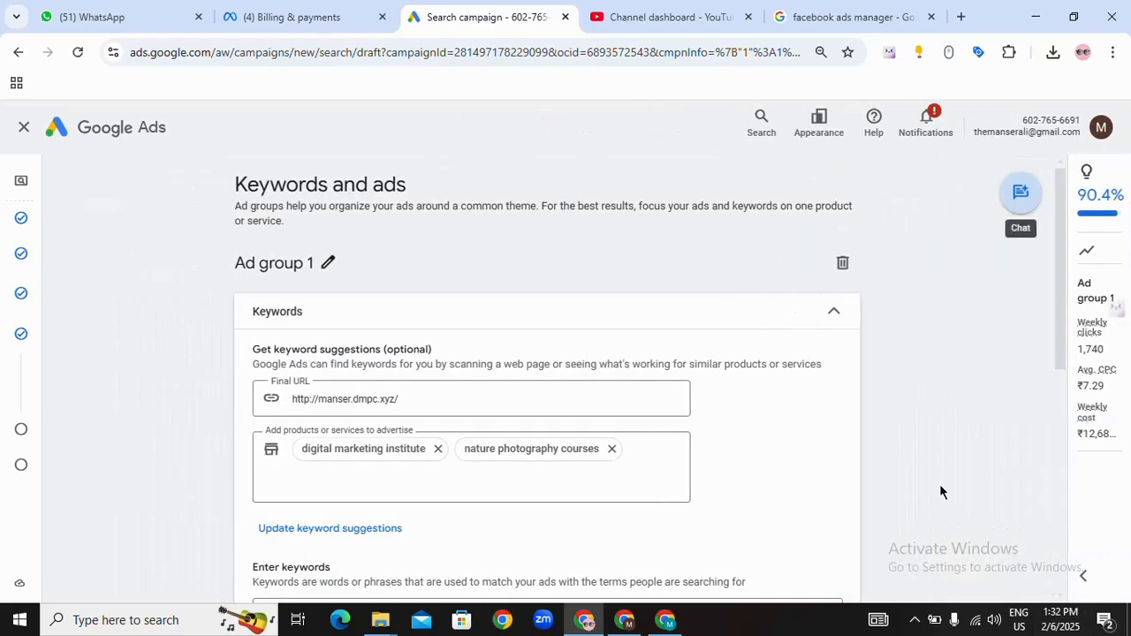
scroll(906, 453, down, 5)
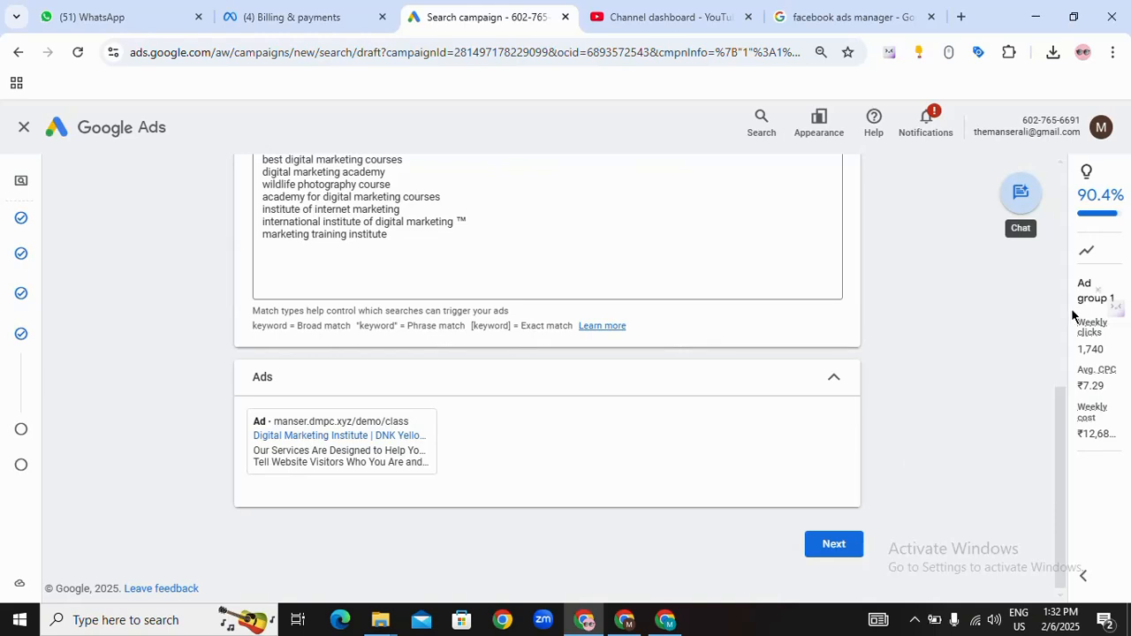
mouse_move(344, 451)
click(833, 545)
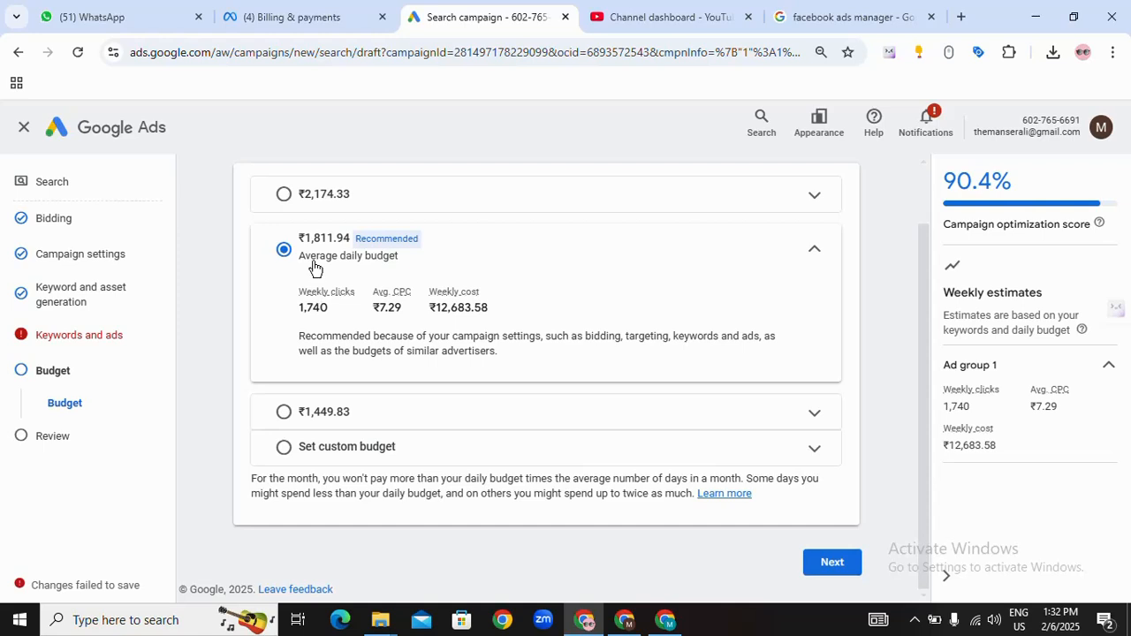
Step: Set a custom average daily budget of ₹500 for the campaign and continue to the review page
click(284, 448)
click(334, 385)
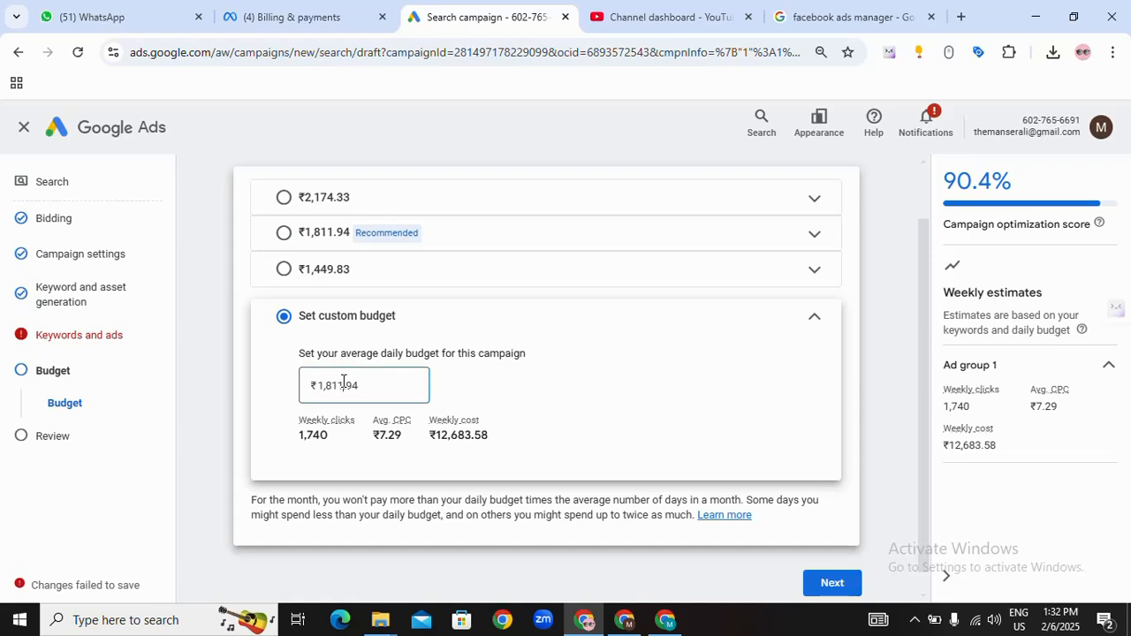
double_click(343, 383)
text(500)
click(242, 446)
scroll(612, 486, down, 1)
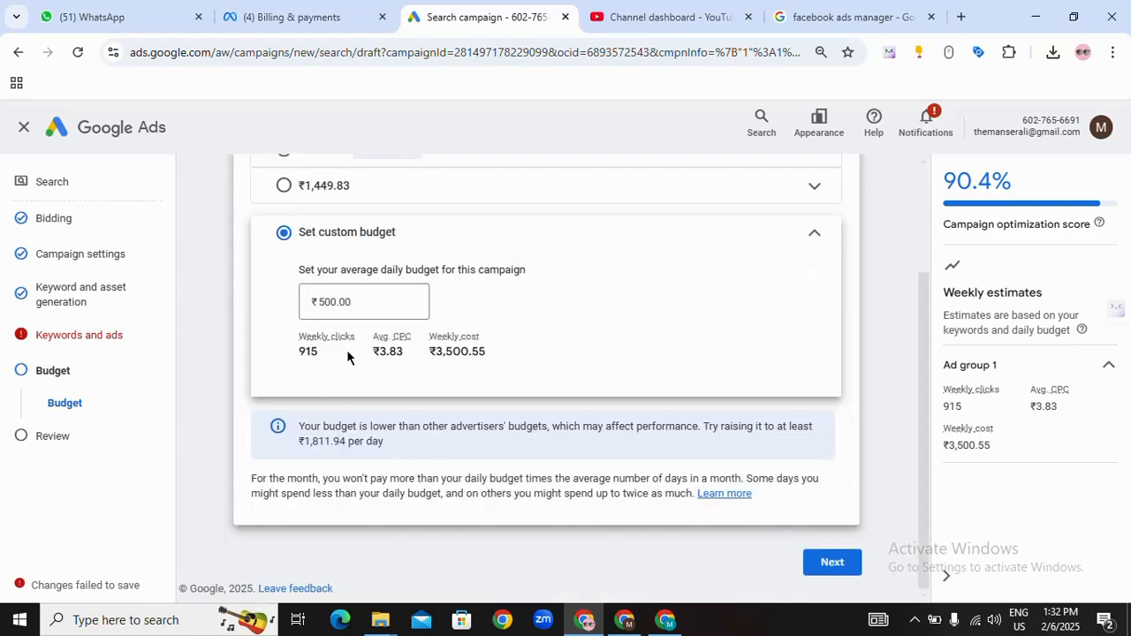
drag(346, 349, 505, 358)
click(505, 358)
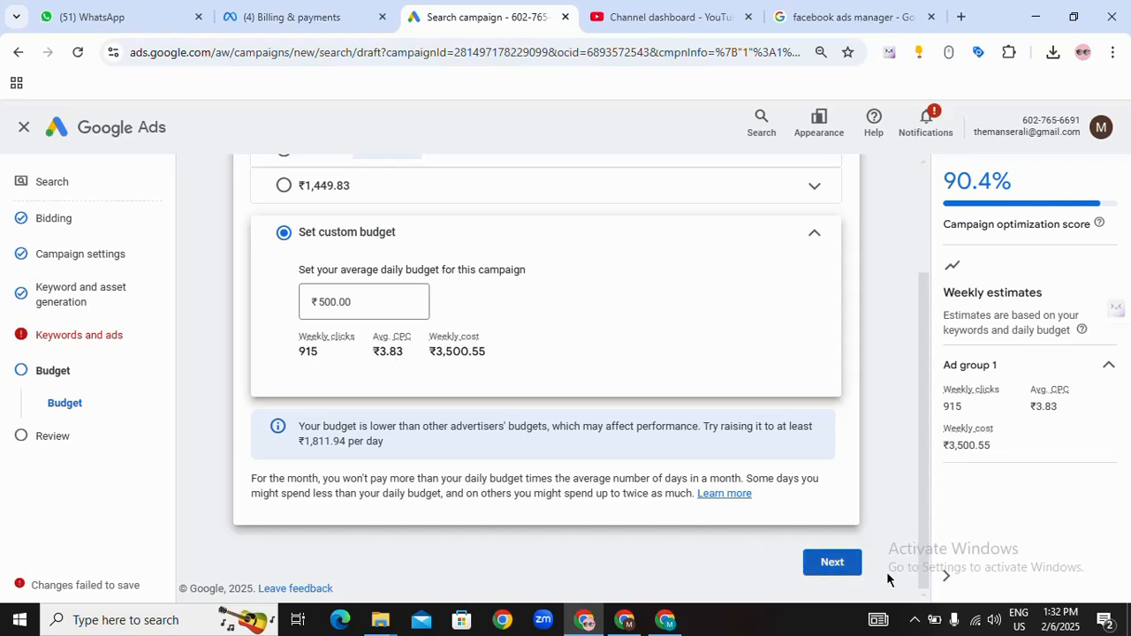
click(830, 566)
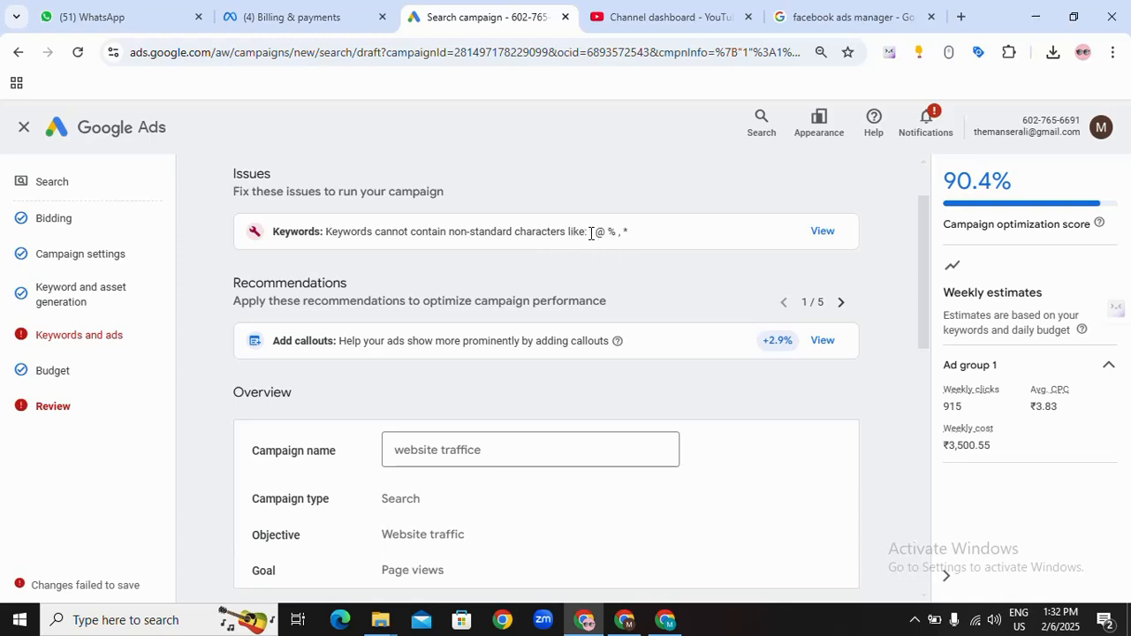
Step: Open the keyword issue, remove the ™ symbol from "international institute of digital marketing" with the blank line below, and return to the review
drag(590, 232, 629, 233)
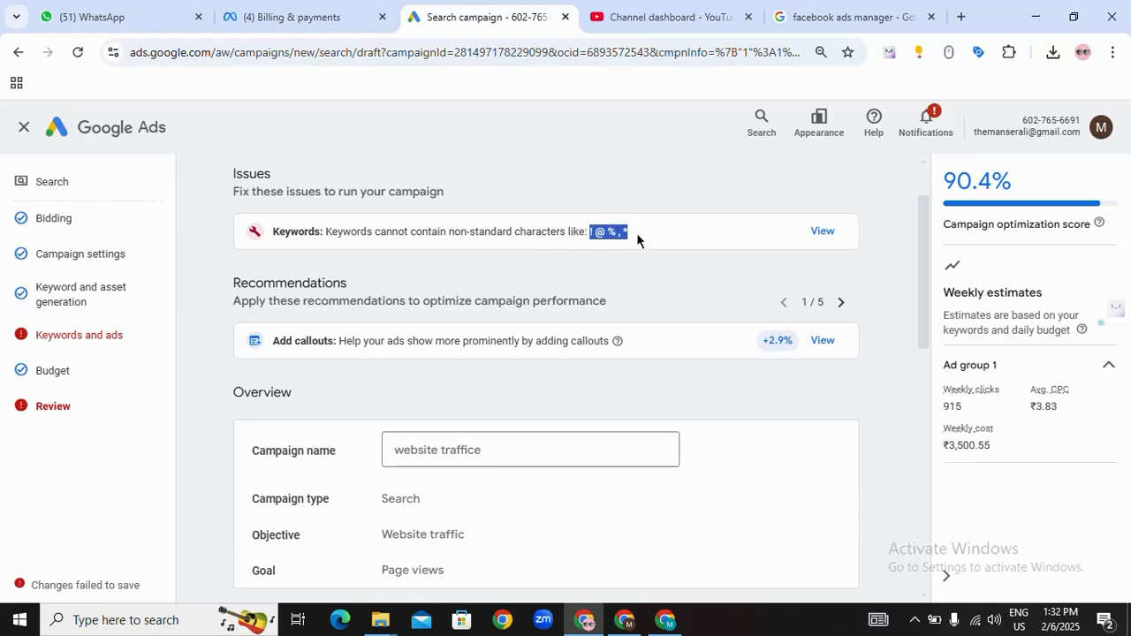
click(819, 234)
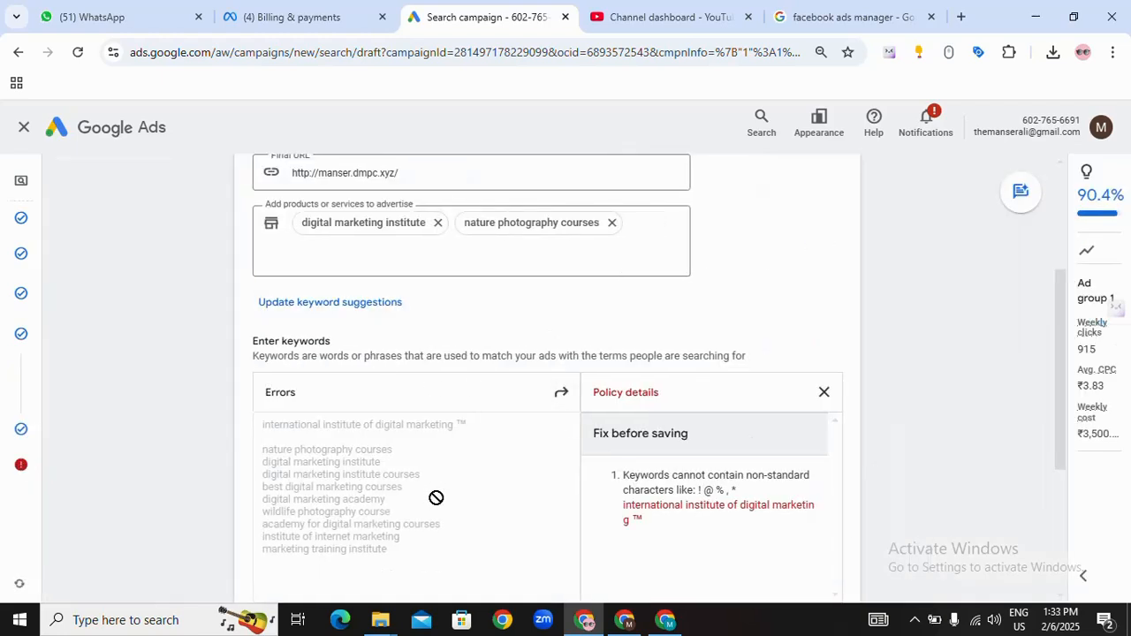
click(536, 424)
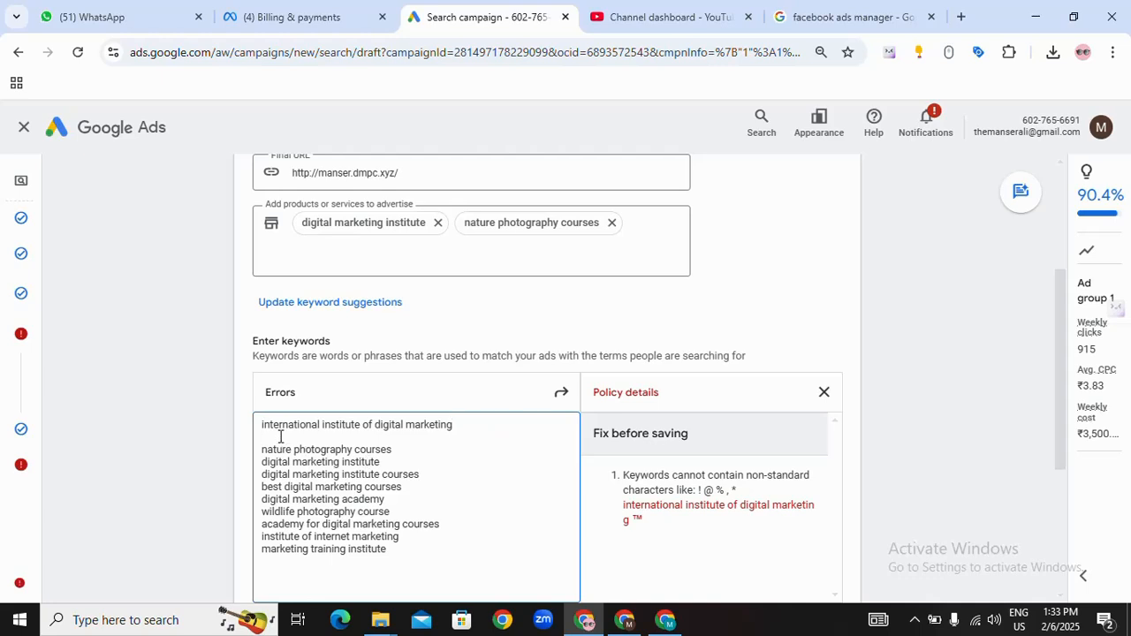
key(BackSpace)
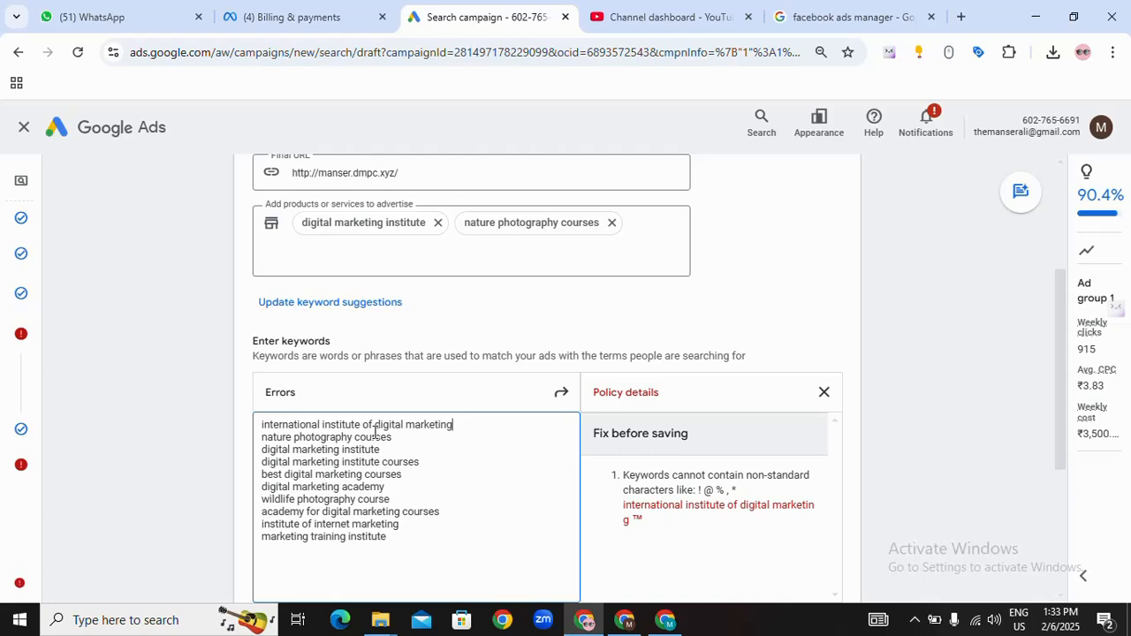
scroll(707, 495, down, 1)
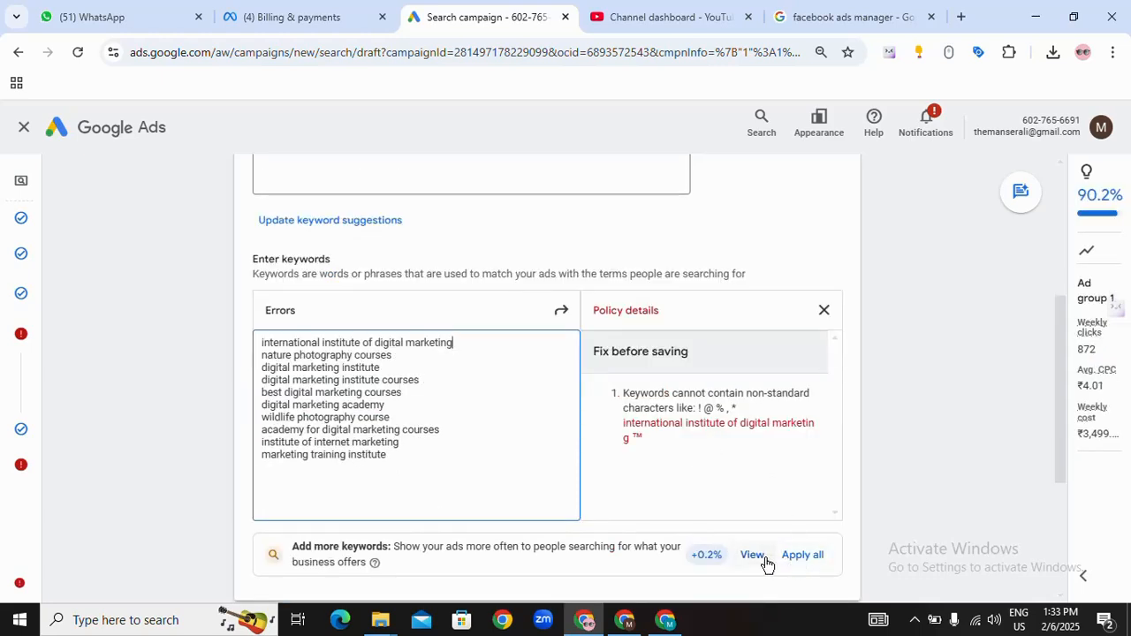
scroll(621, 424, down, 3)
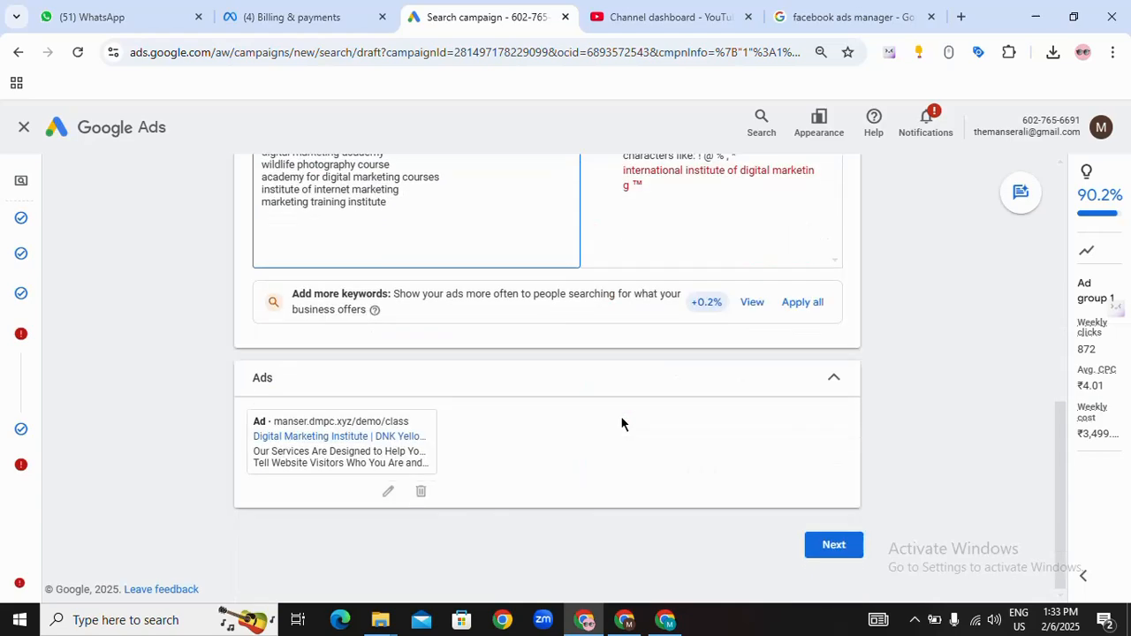
click(838, 546)
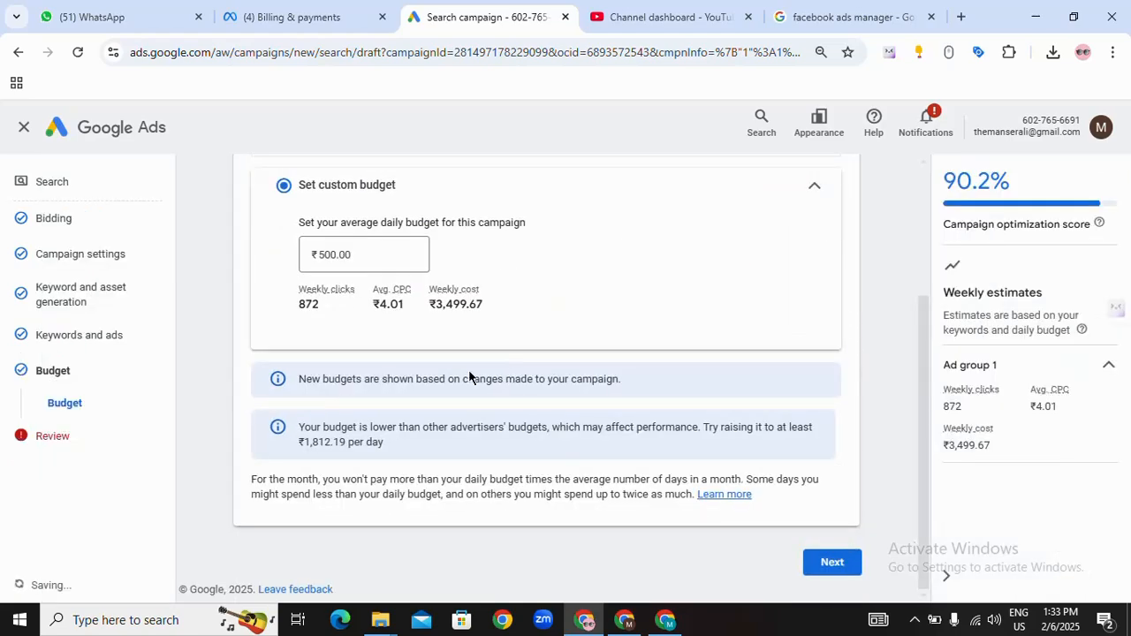
click(832, 563)
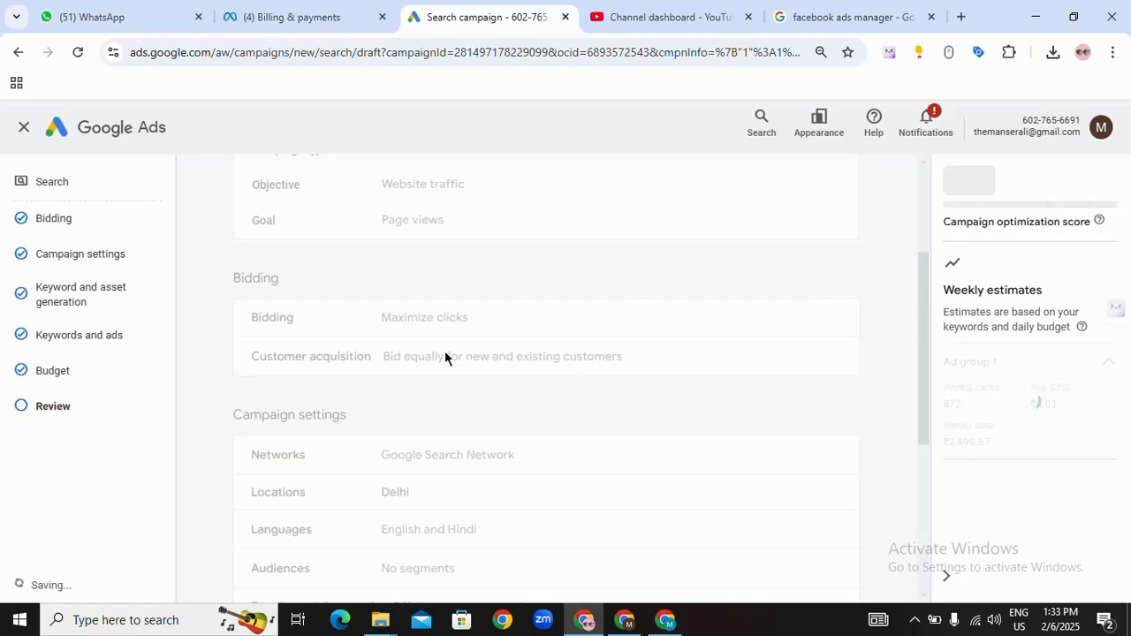
Step: Look over the campaign summary and publish the campaign
scroll(716, 354, down, 3)
scroll(598, 359, up, 3)
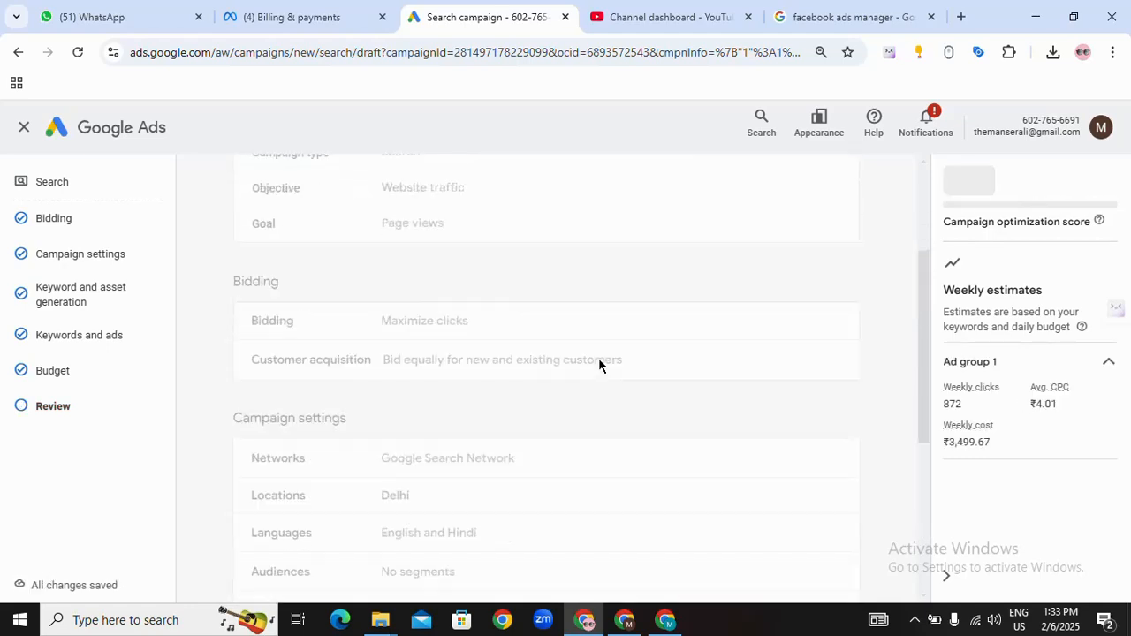
scroll(649, 348, down, 4)
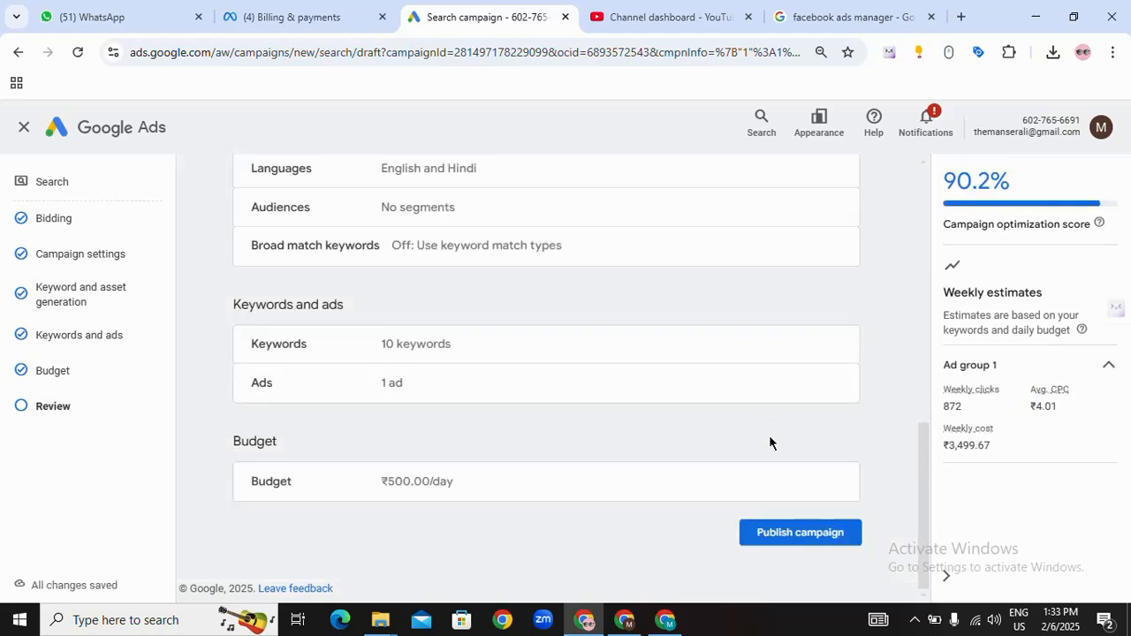
click(817, 541)
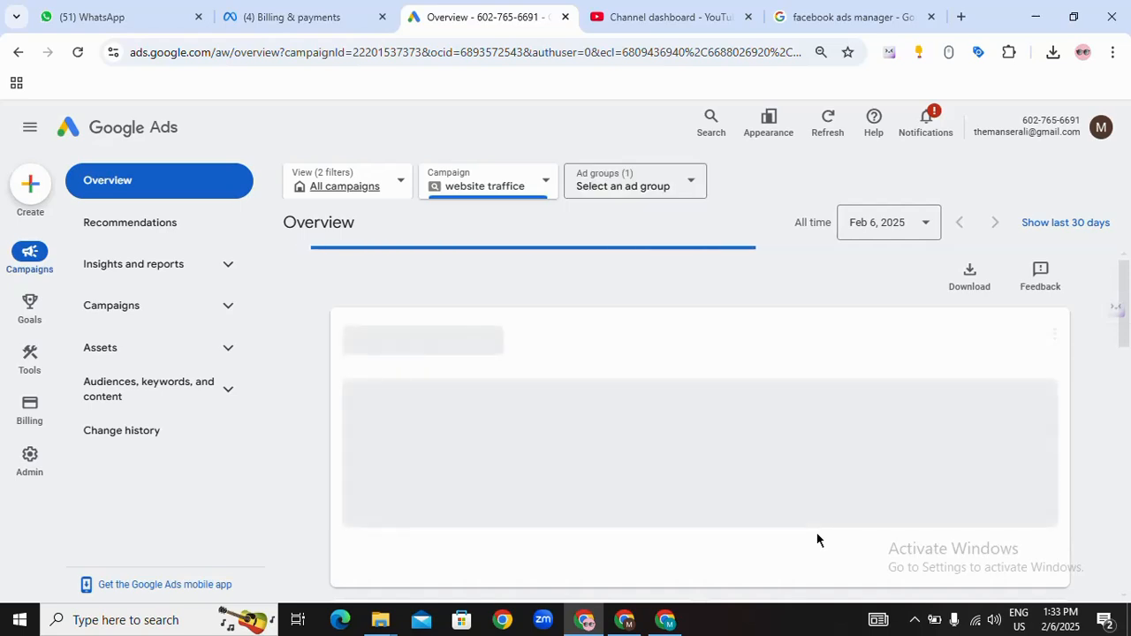
Step: Examine the published campaign's overview: review progress, diagnostics, keyword performance, ad preview and the Delhi location map
scroll(634, 522, down, 1)
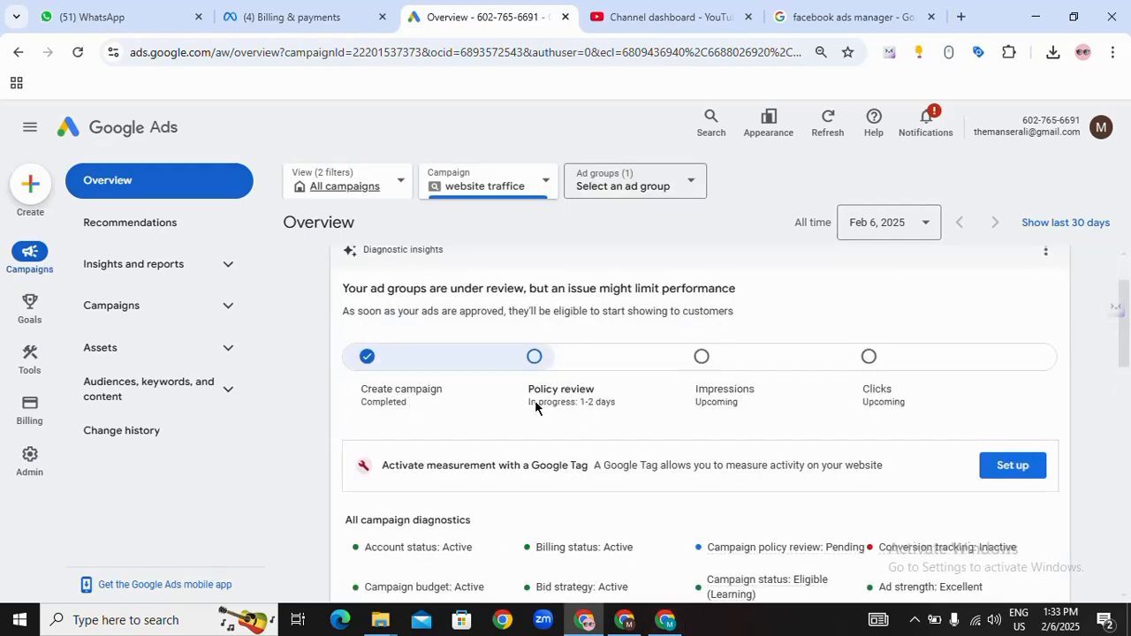
drag(531, 396, 893, 399)
click(752, 409)
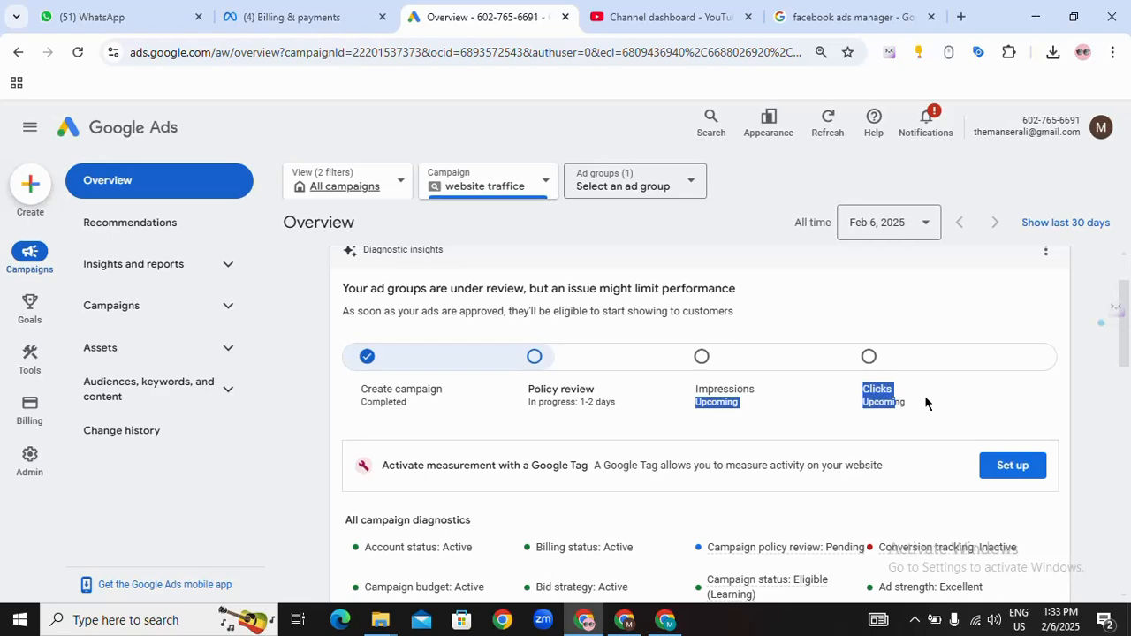
click(925, 403)
scroll(825, 410, down, 4)
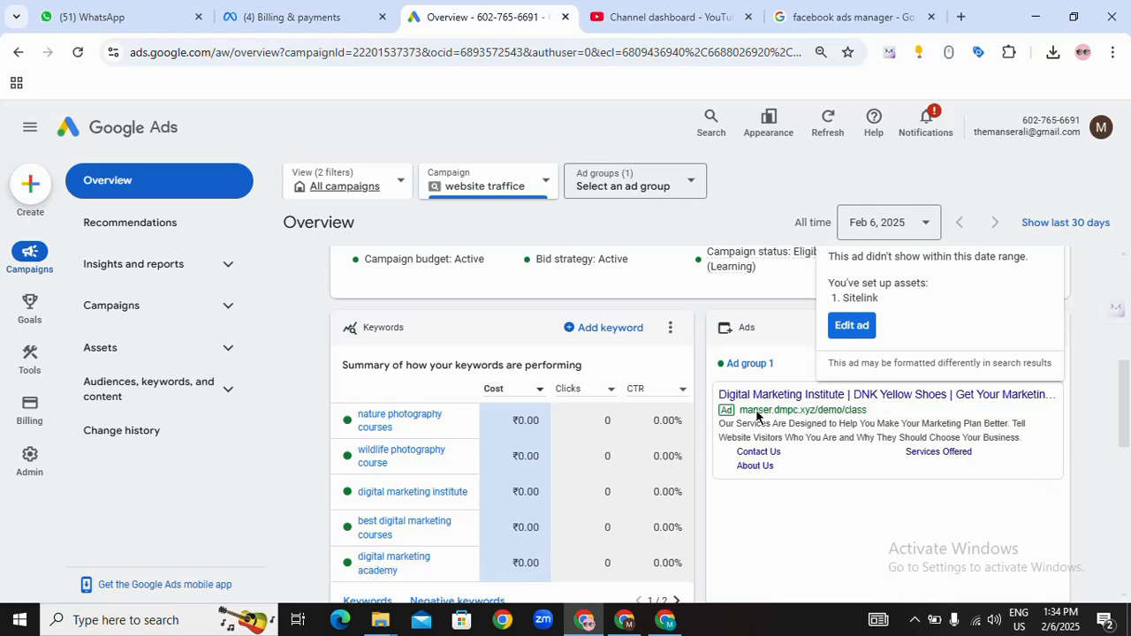
scroll(830, 486, down, 3)
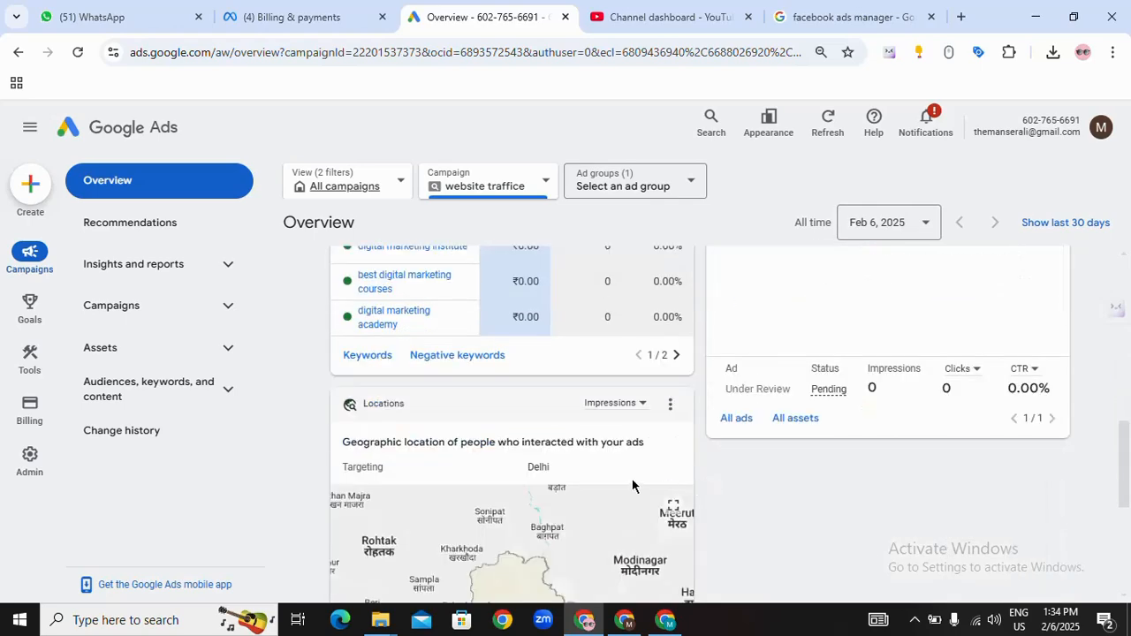
scroll(724, 450, down, 1)
scroll(565, 442, down, 2)
mouse_move(537, 373)
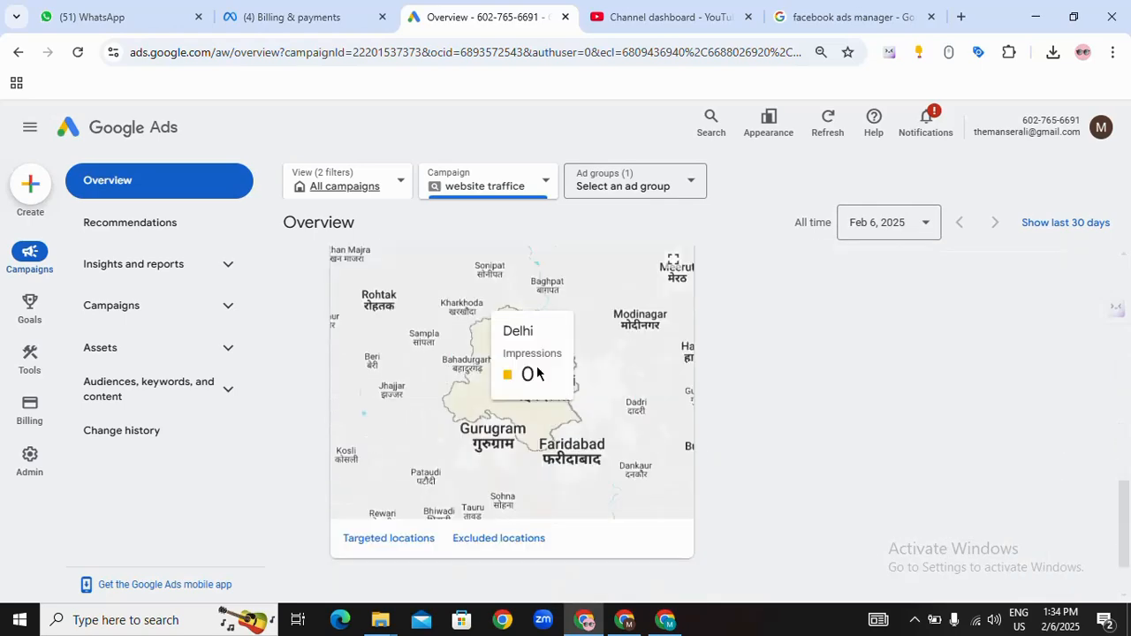
scroll(682, 447, down, 1)
scroll(741, 442, up, 4)
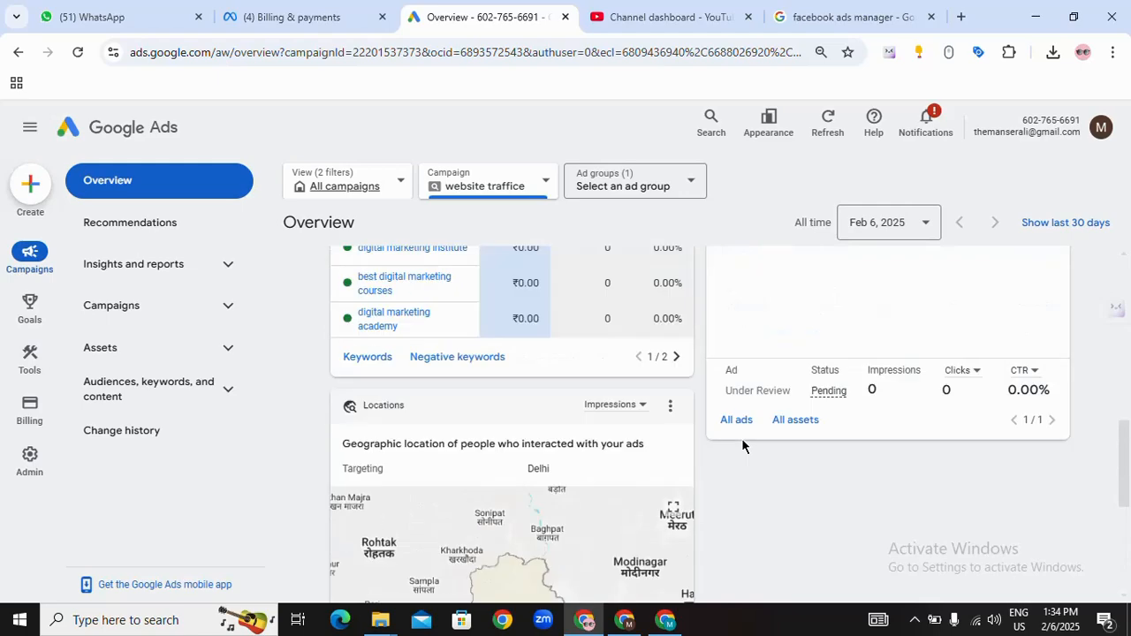
scroll(728, 441, up, 3)
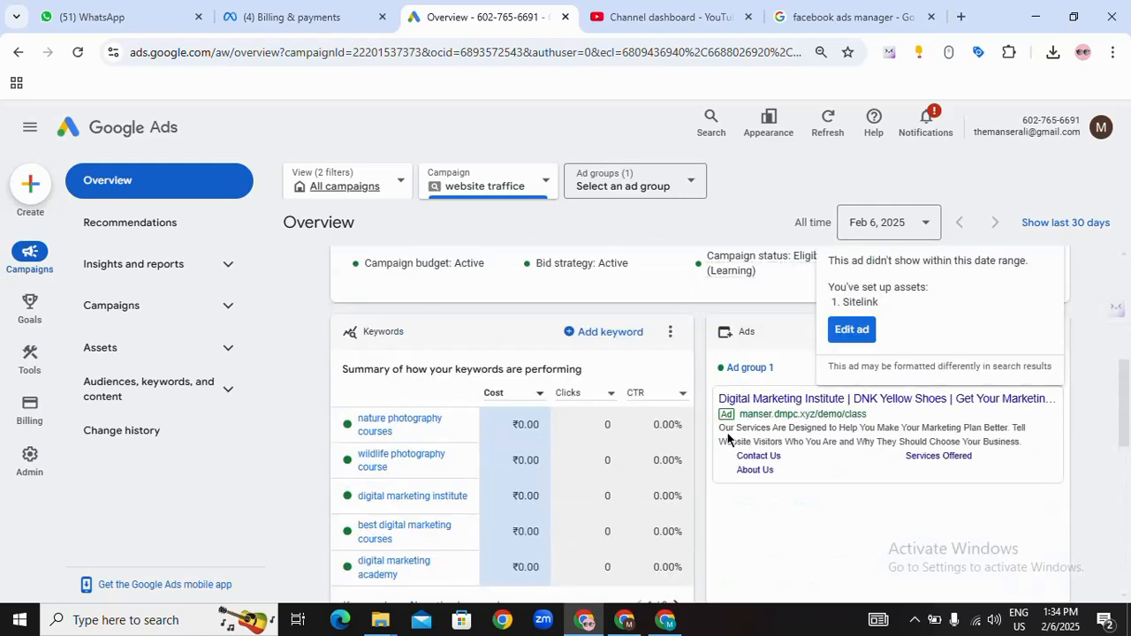
Step: Open the list of campaigns and check the budget and status of "website traffice"
click(230, 310)
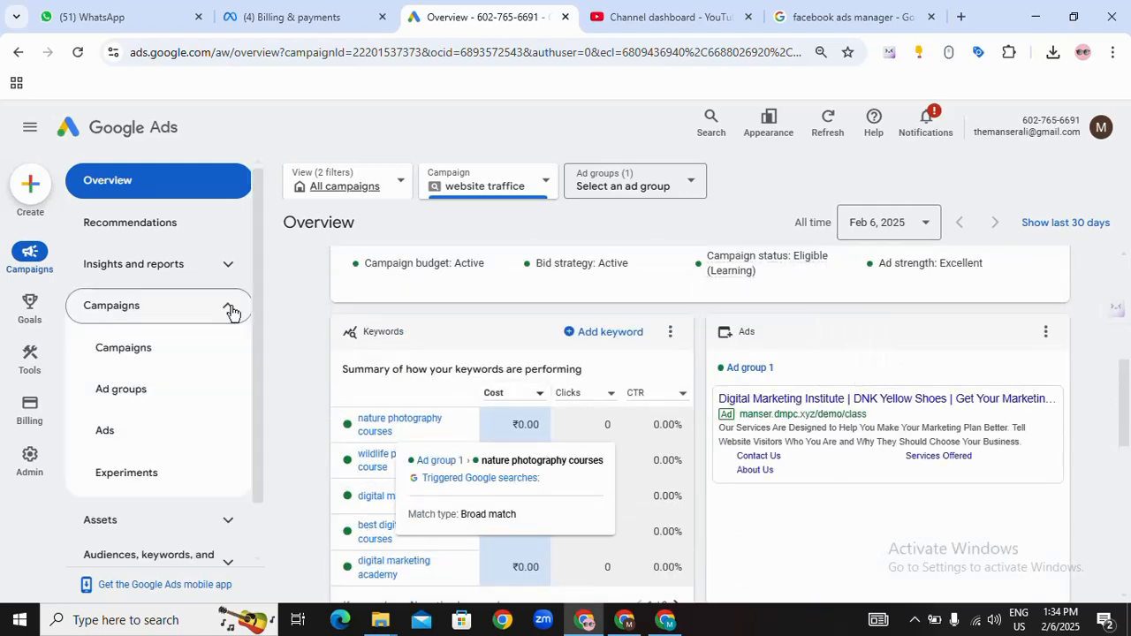
click(139, 351)
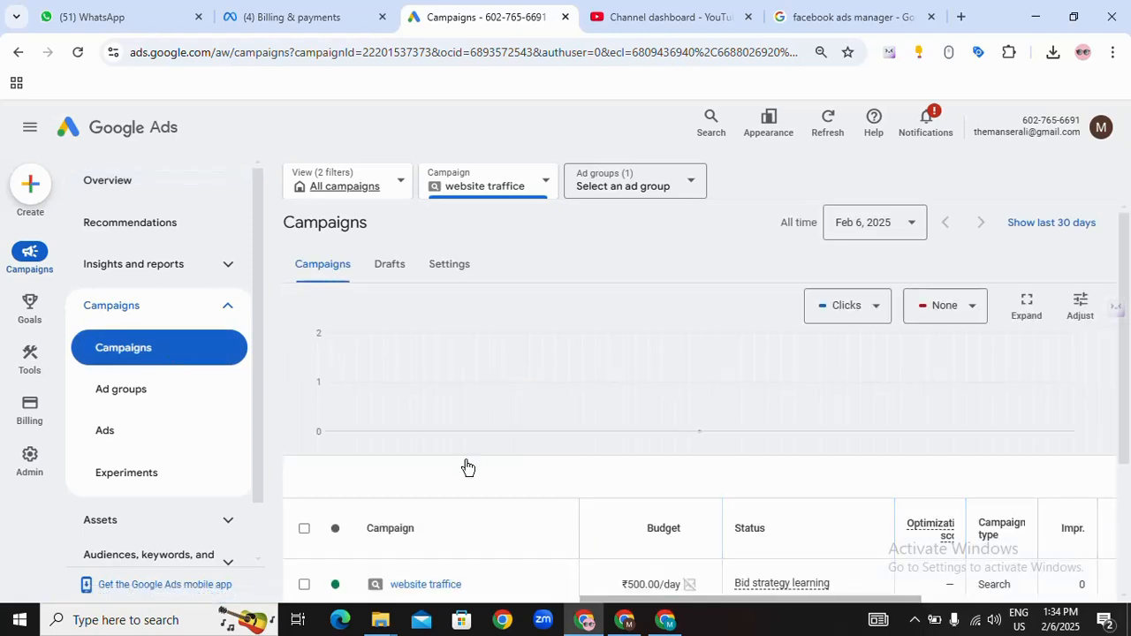
scroll(468, 466, down, 3)
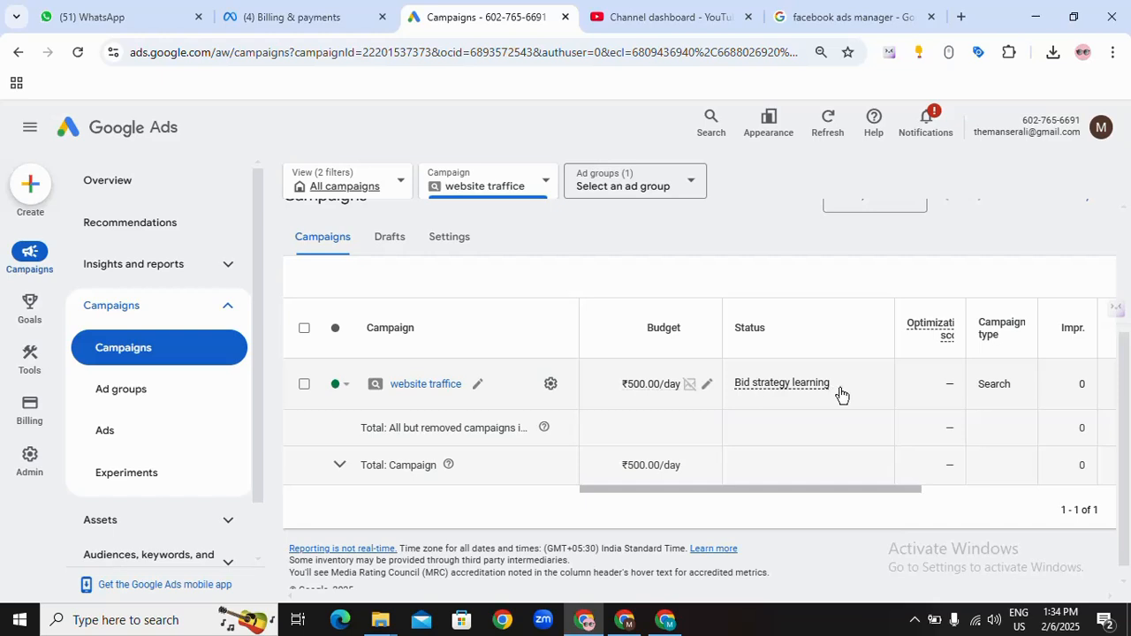
Step: Check the remaining columns for "website traffice", including its bid strategy type, and inspect its ad groups and the status of its ad
drag(815, 490, 1069, 484)
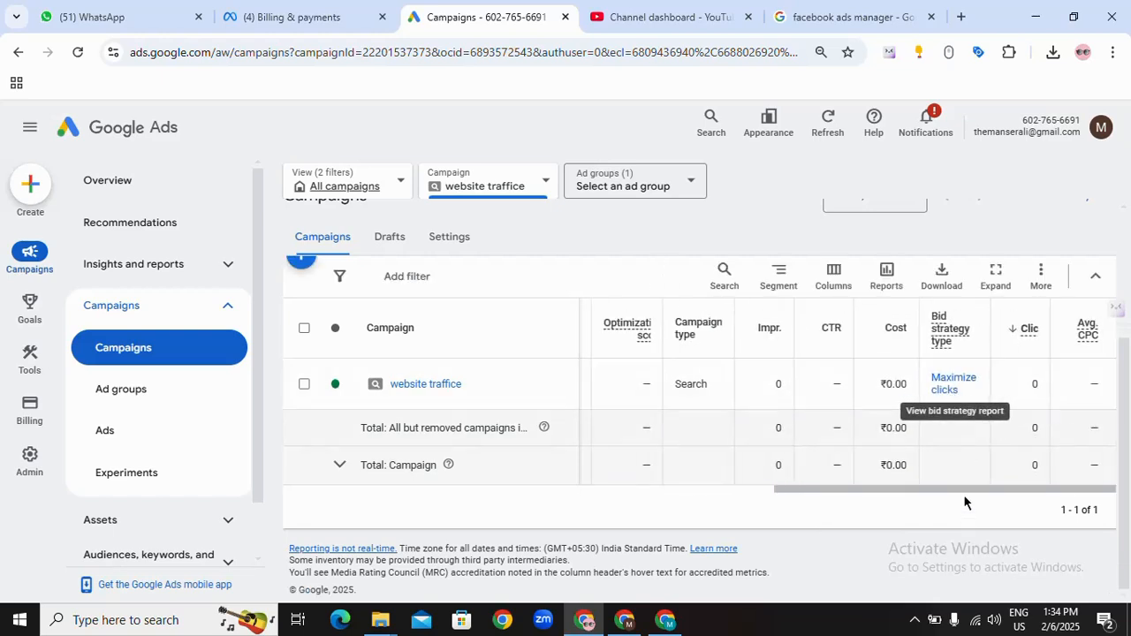
click(157, 398)
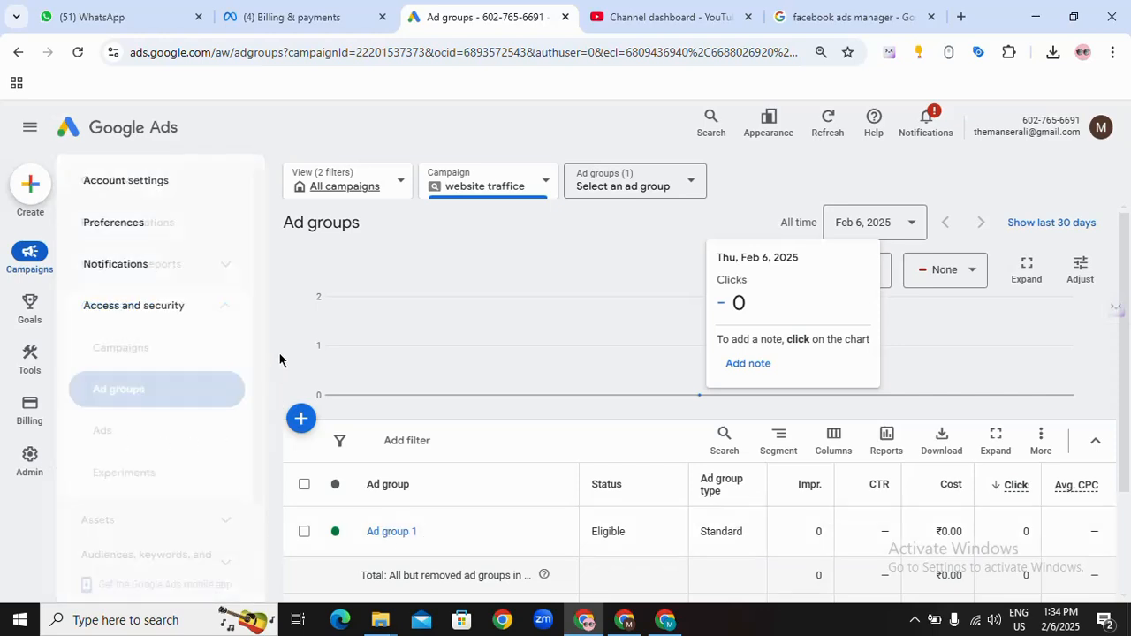
click(102, 433)
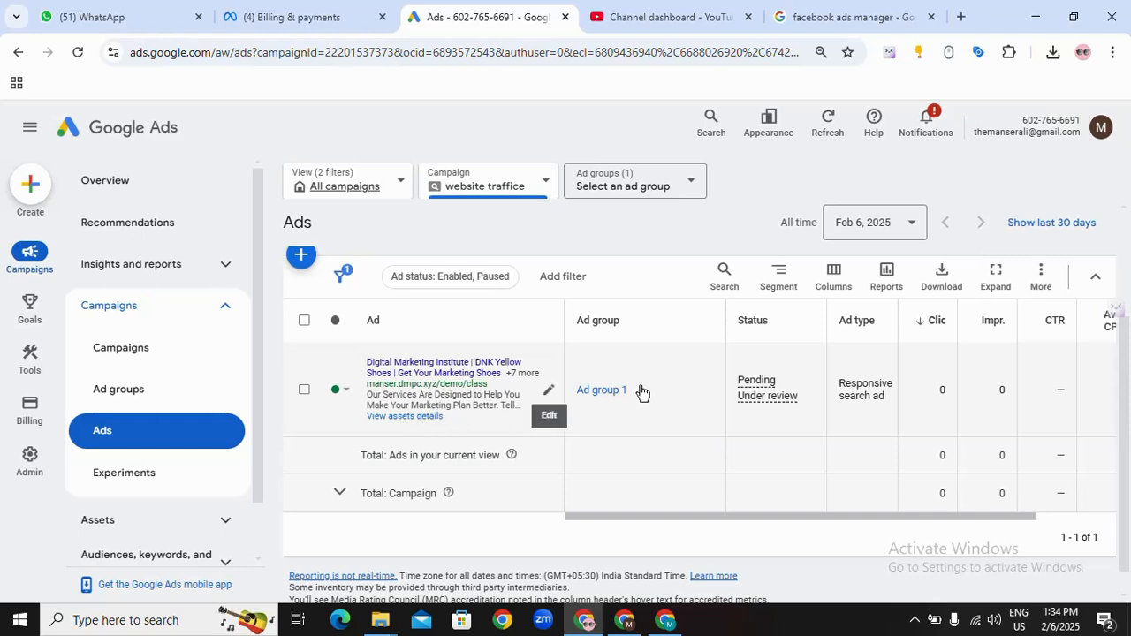
mouse_move(777, 400)
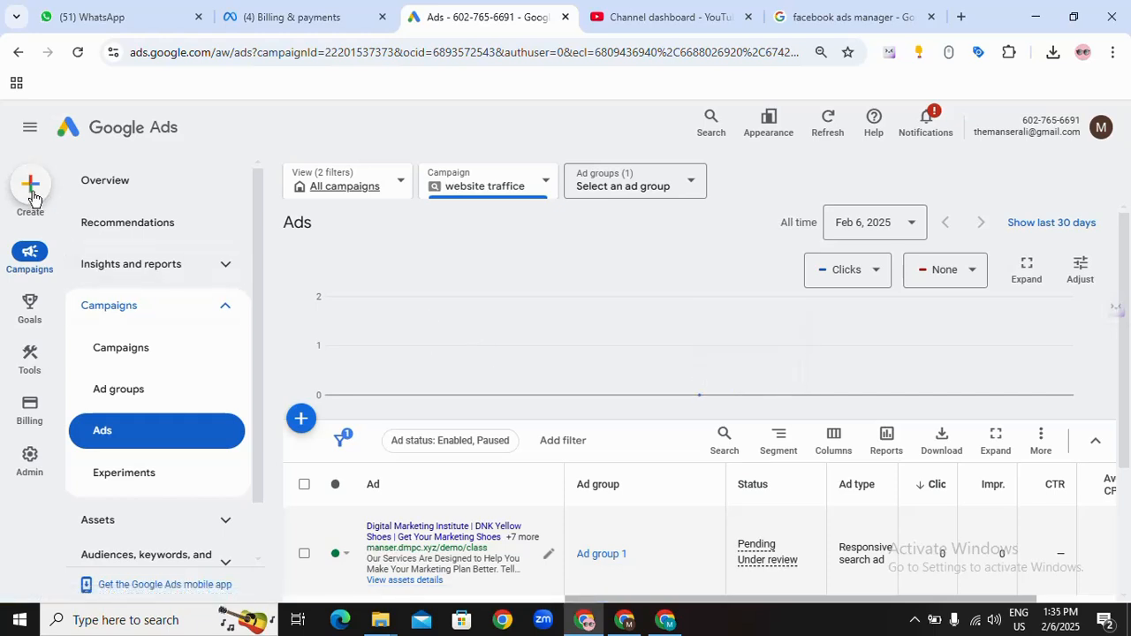
Step: Return to the overview of all campaigns and look over the kinds of items that can be created
click(120, 138)
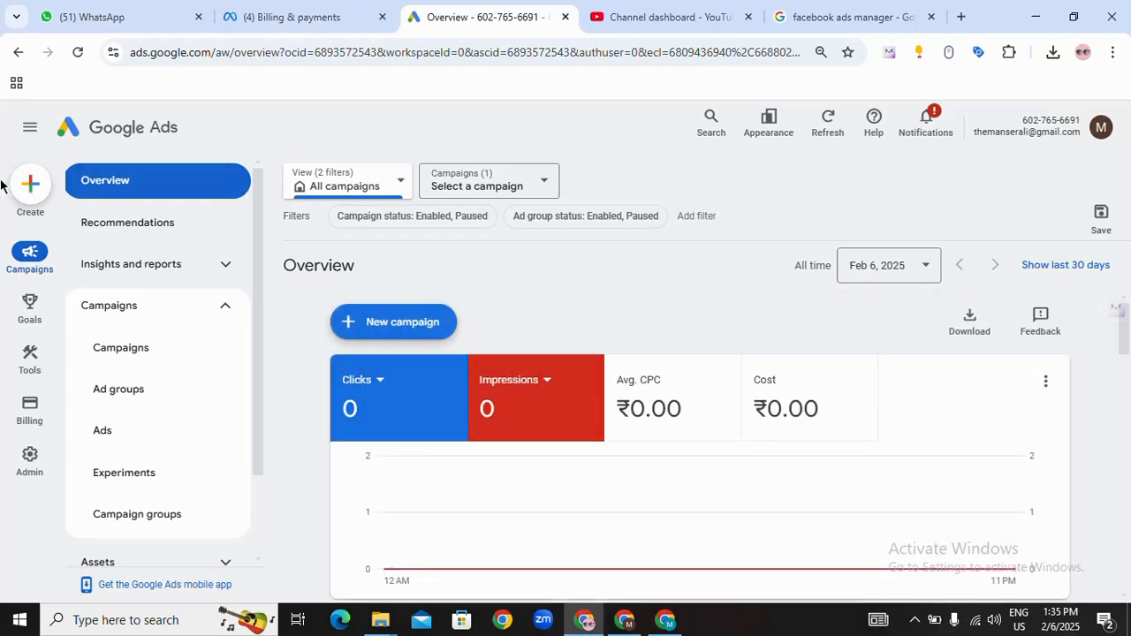
click(30, 187)
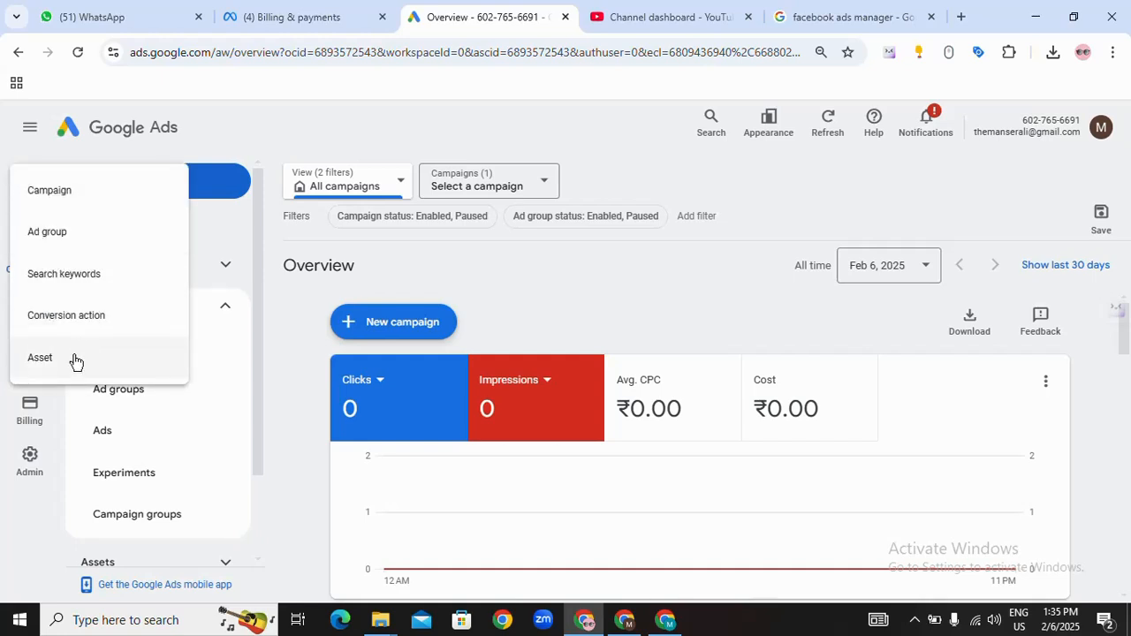
click(256, 273)
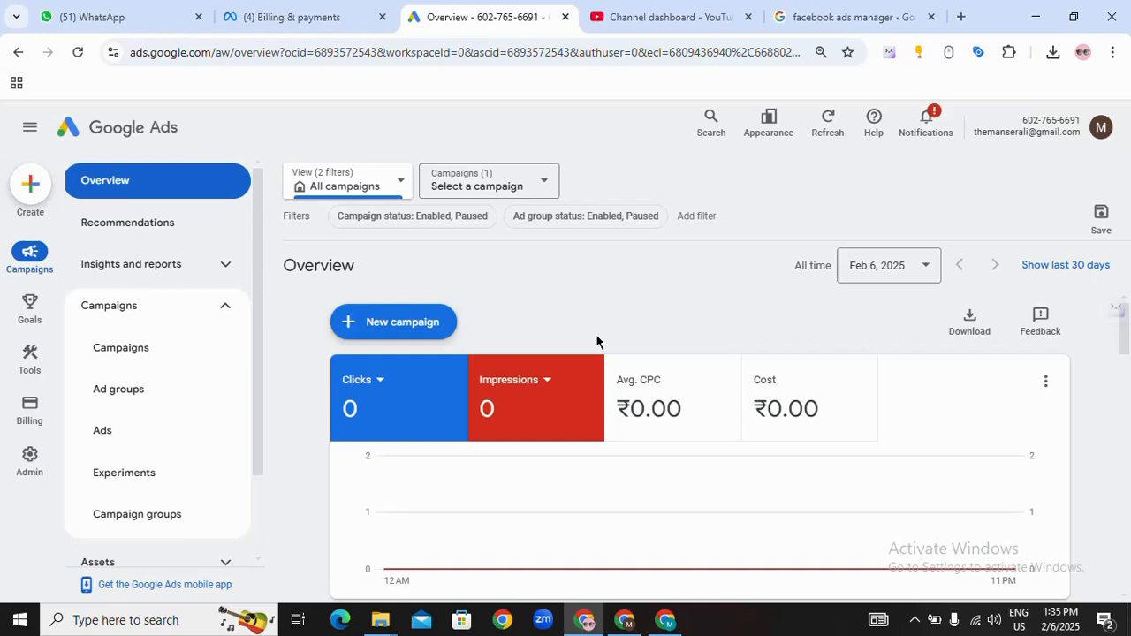
click(916, 623)
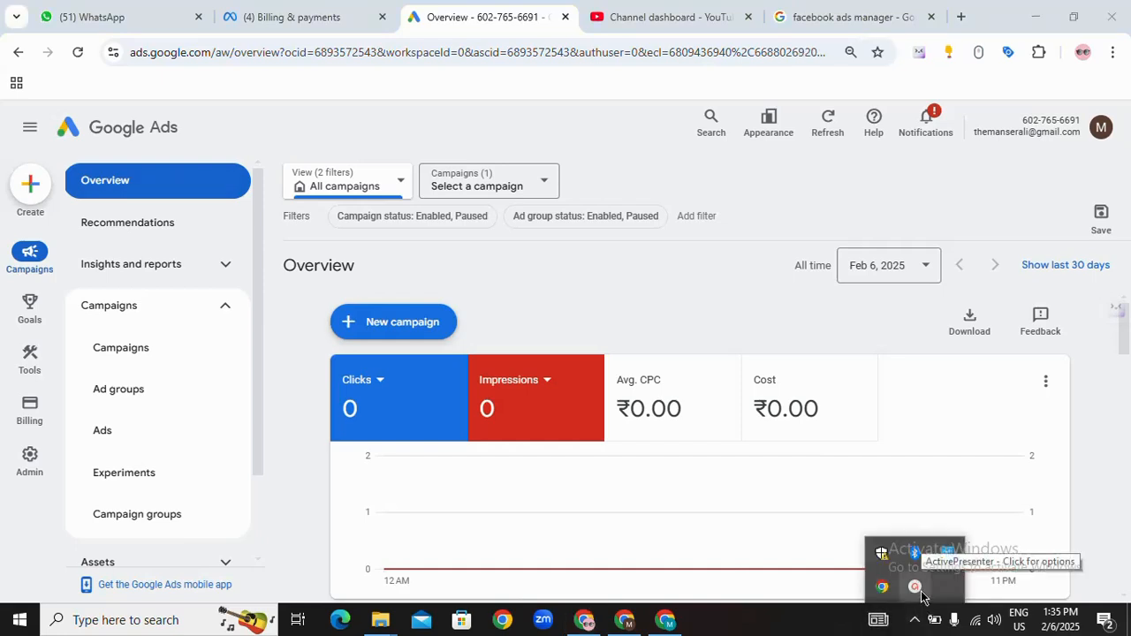